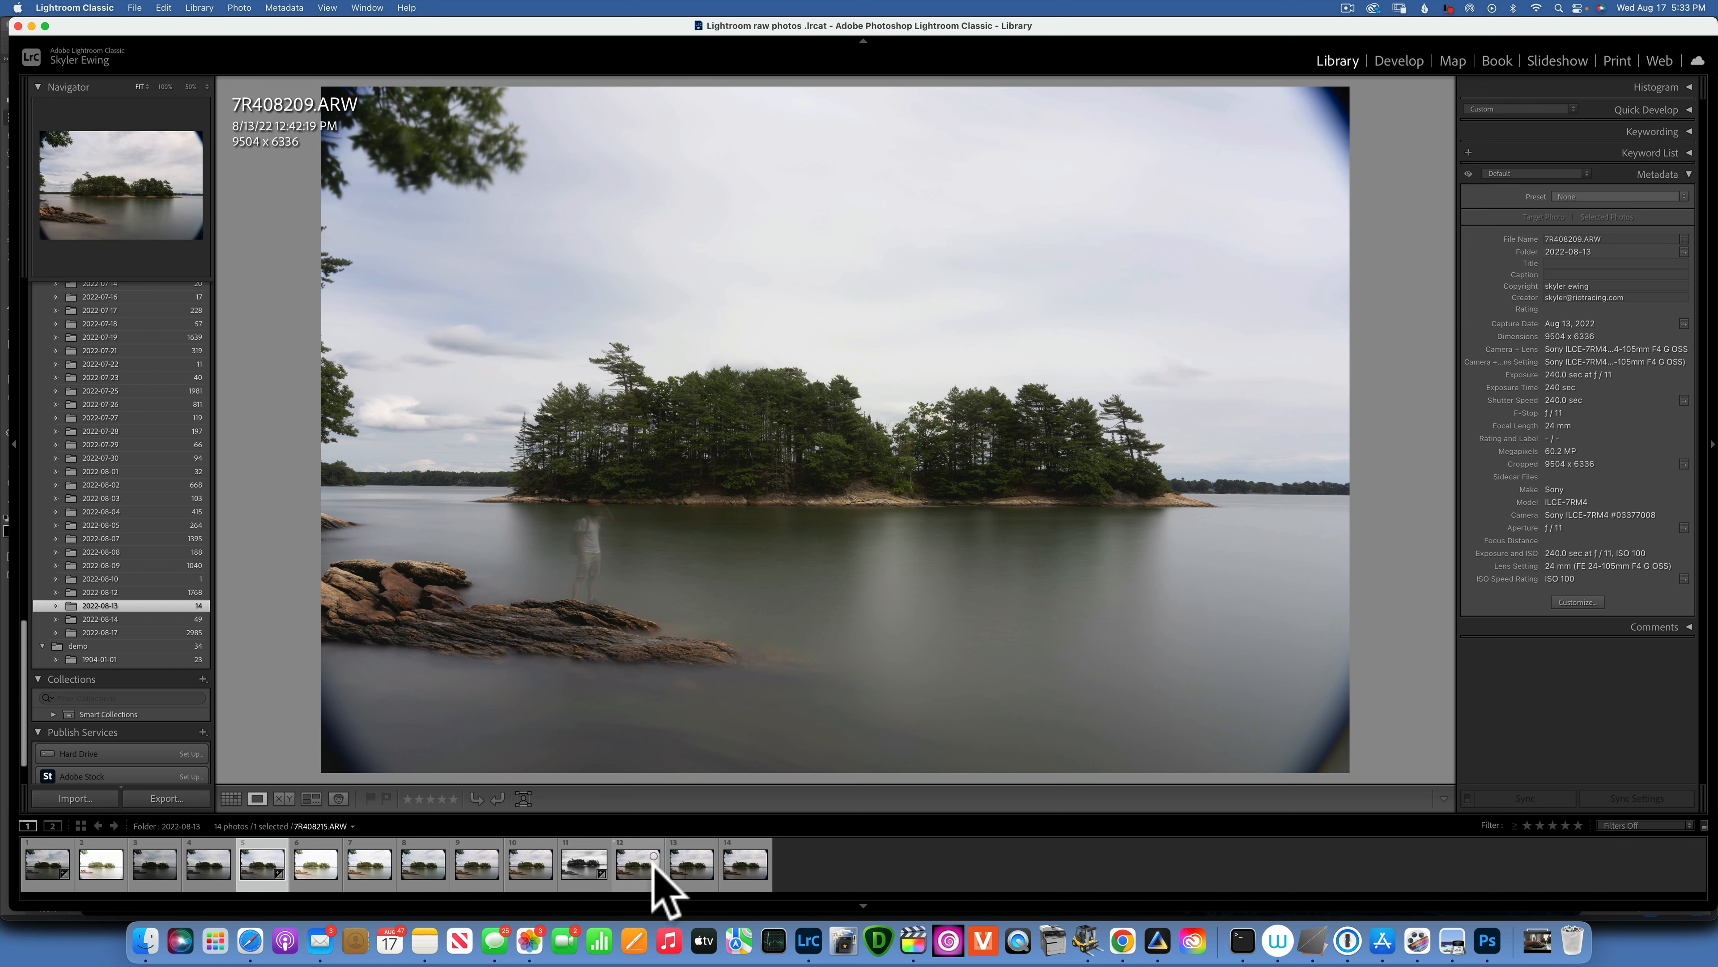
# Compare photos 7R408215, 7R408212 and 7R408209, inspecting the island treetops of 7R408209 at 100% before returning to the full view
pyautogui.click(644, 867)
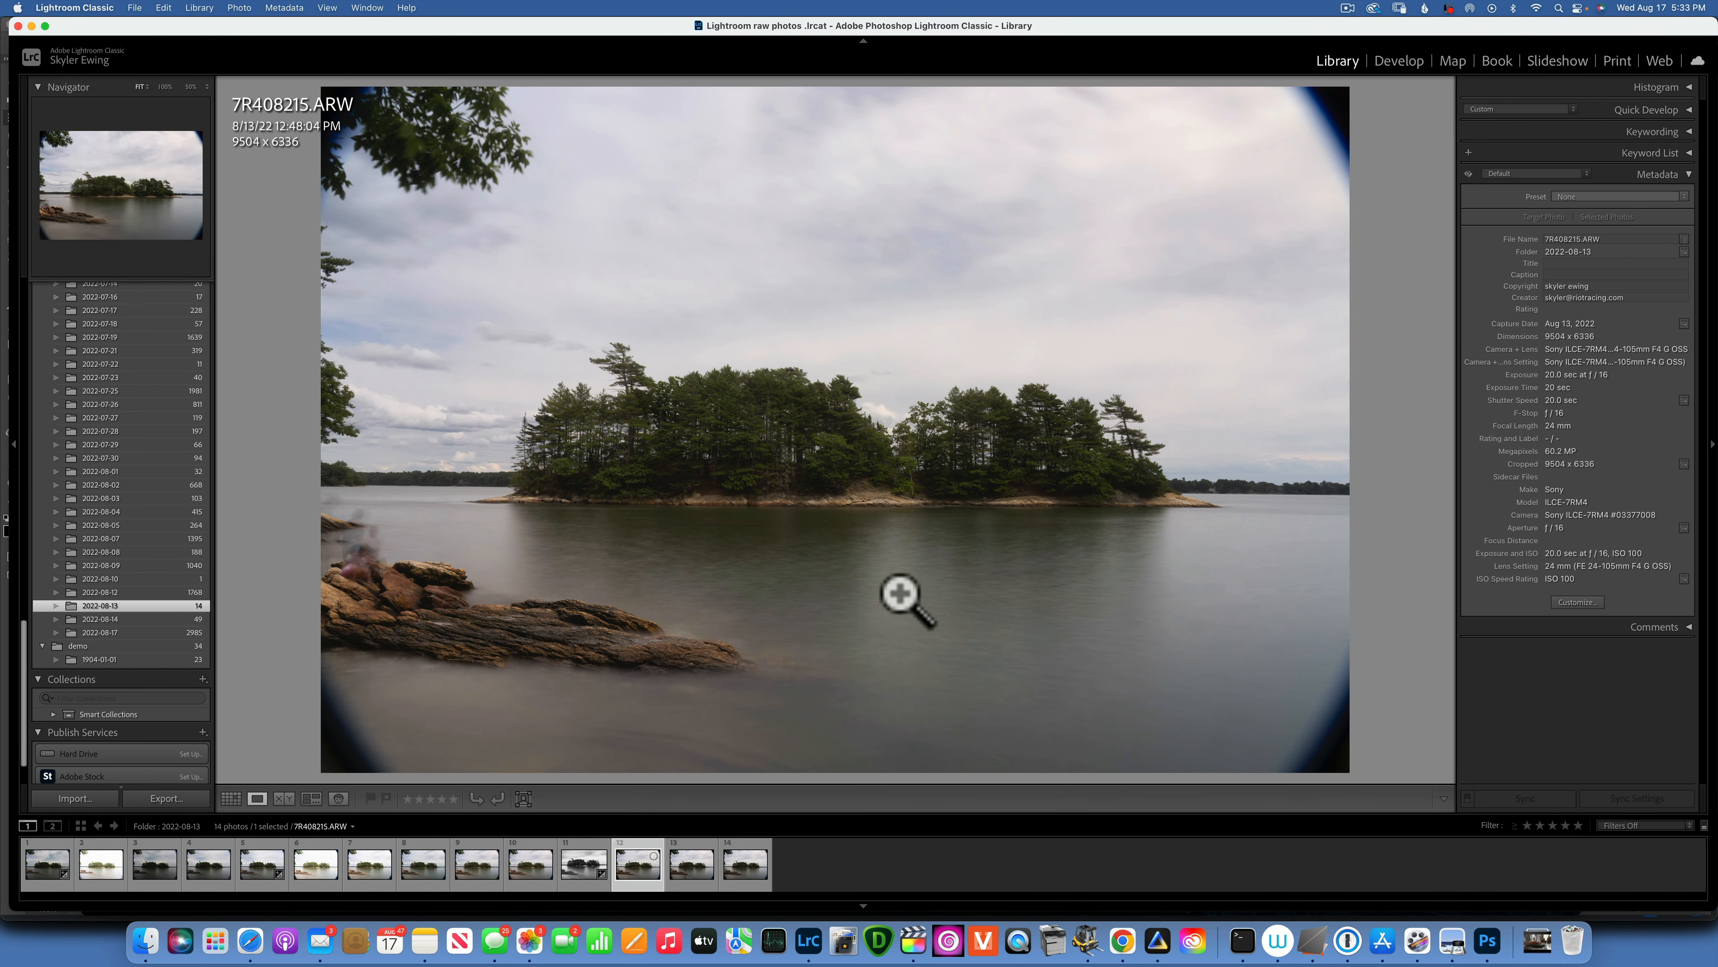
pyautogui.click(429, 873)
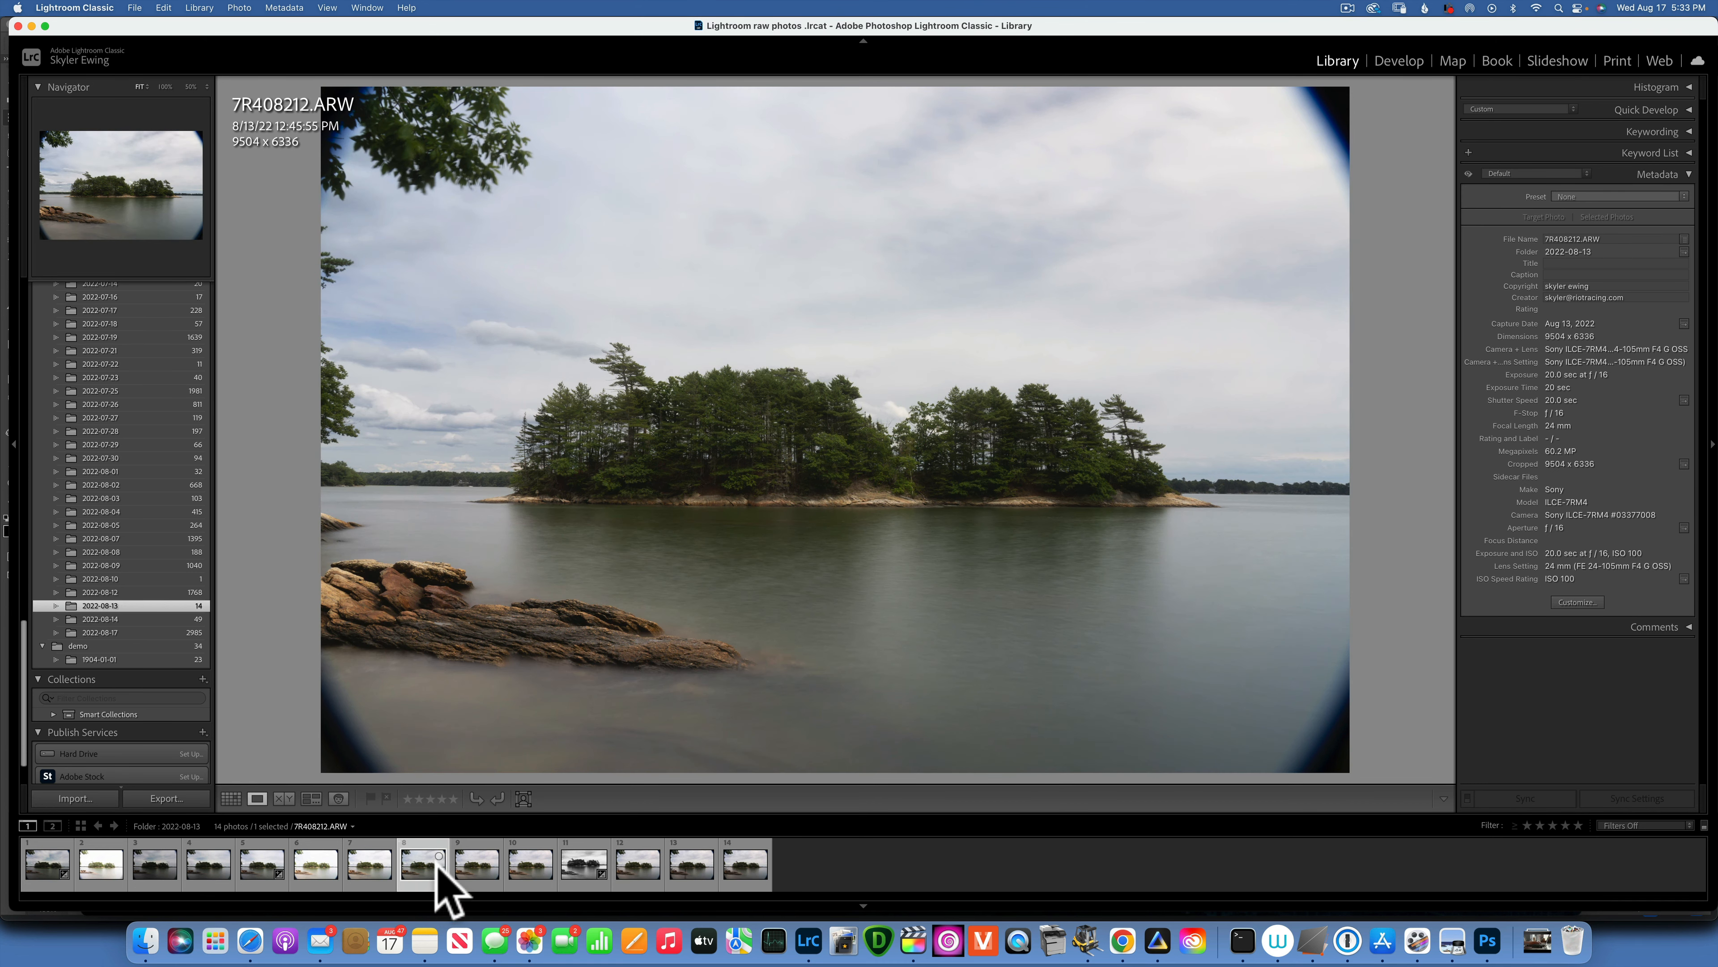
pyautogui.click(262, 872)
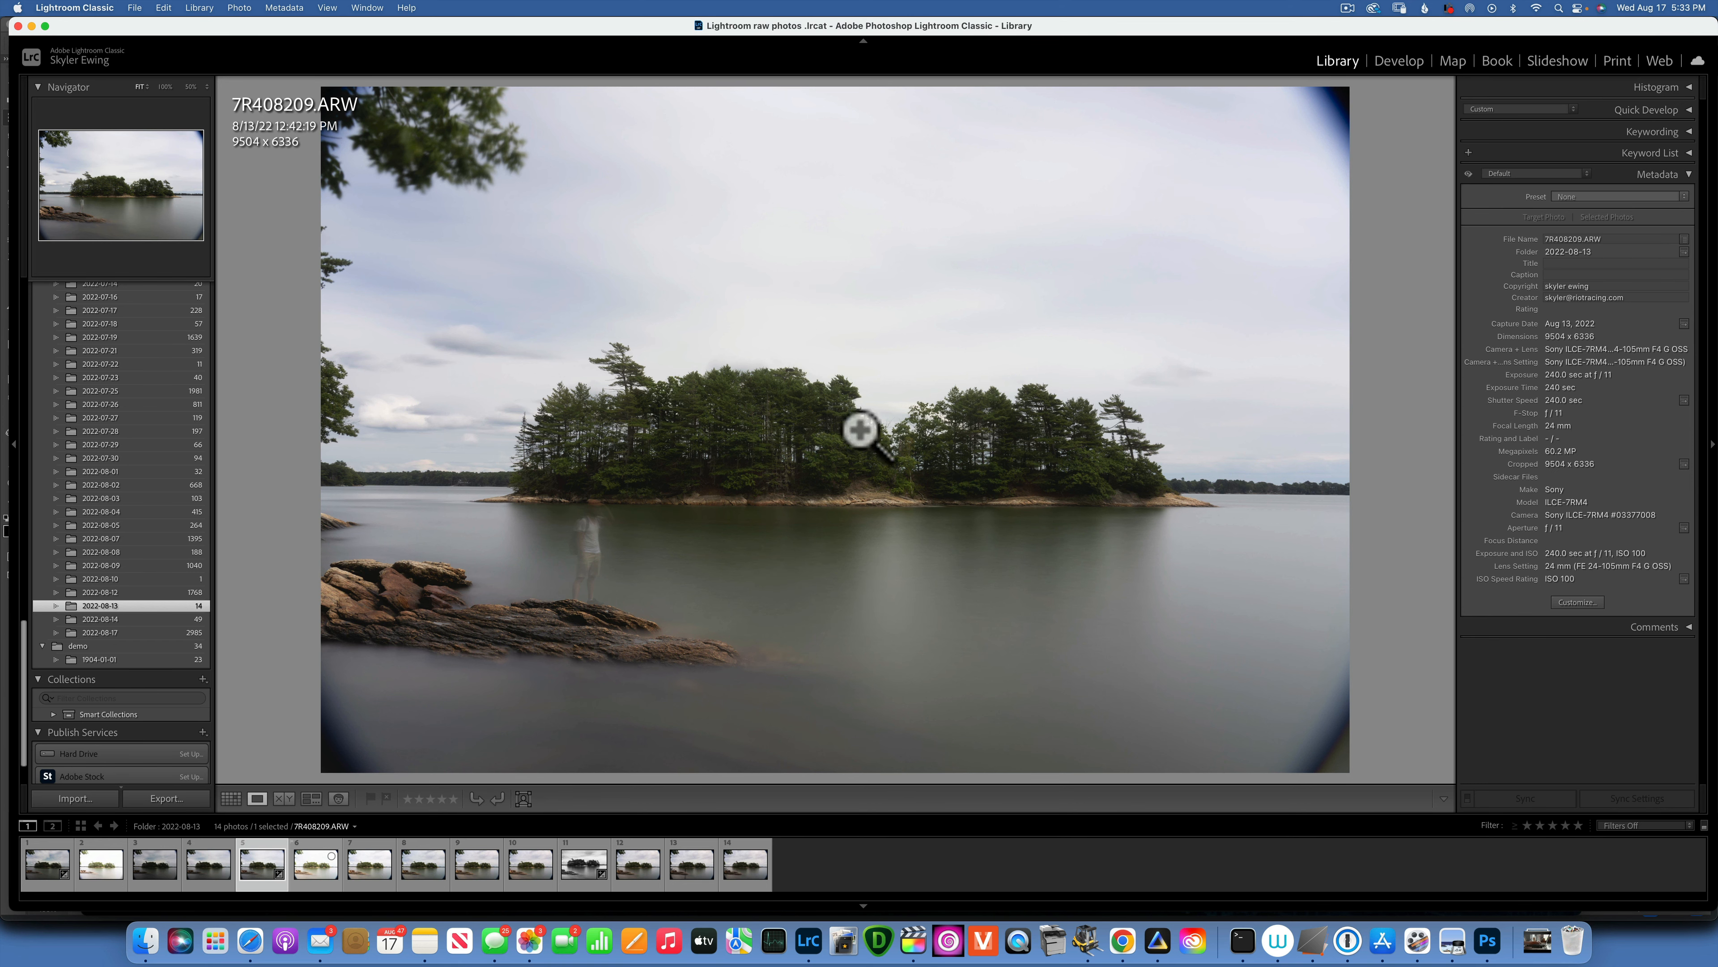
pyautogui.click(788, 373)
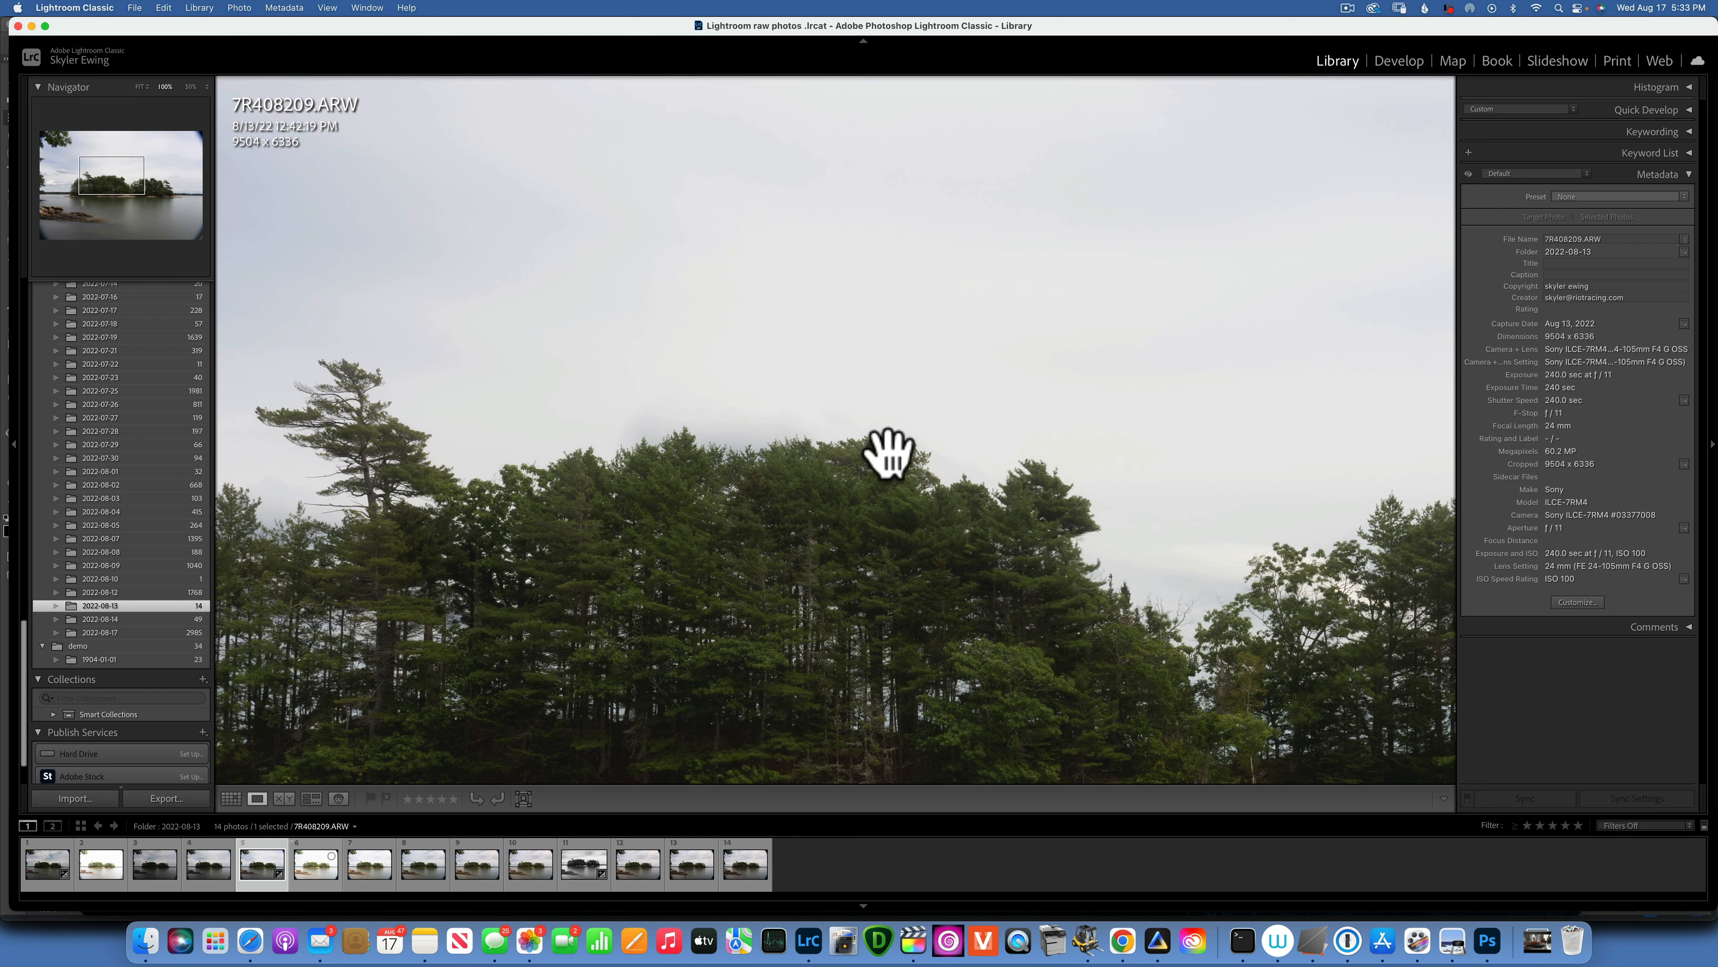
pyautogui.click(140, 86)
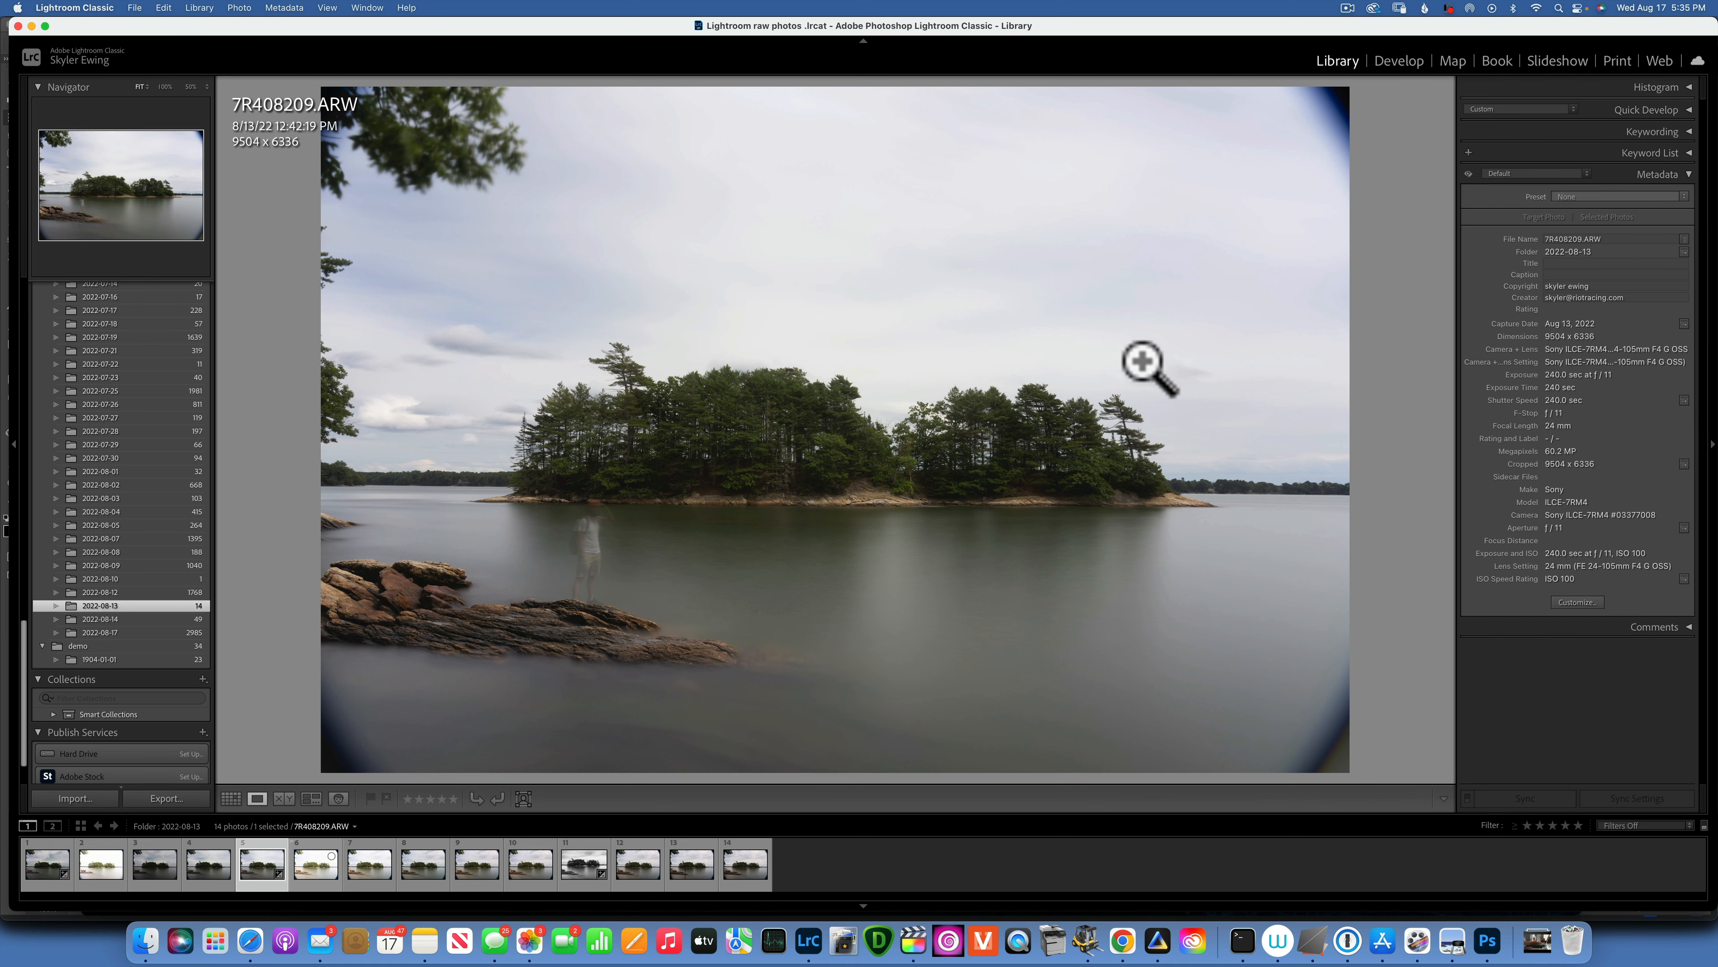
# Crop photo 7R408209 at its original aspect ratio to trim the dark vignetted corners, keeping the island and foreground rocks framed
pyautogui.click(1396, 61)
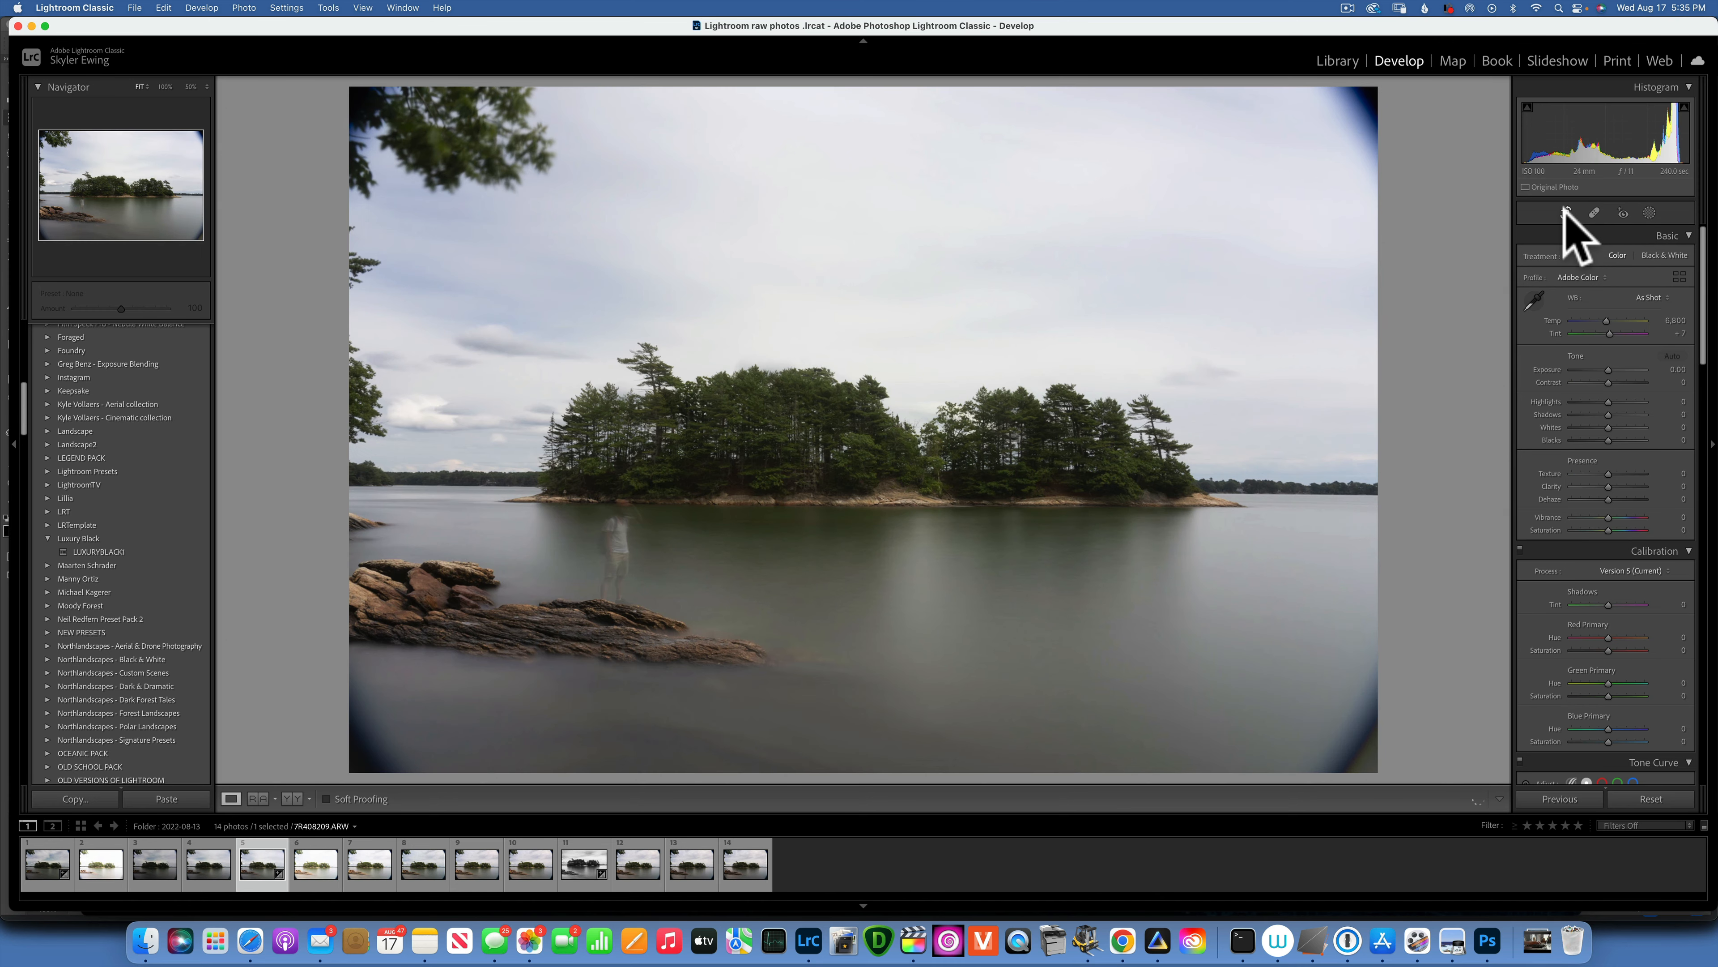
pyautogui.click(1566, 213)
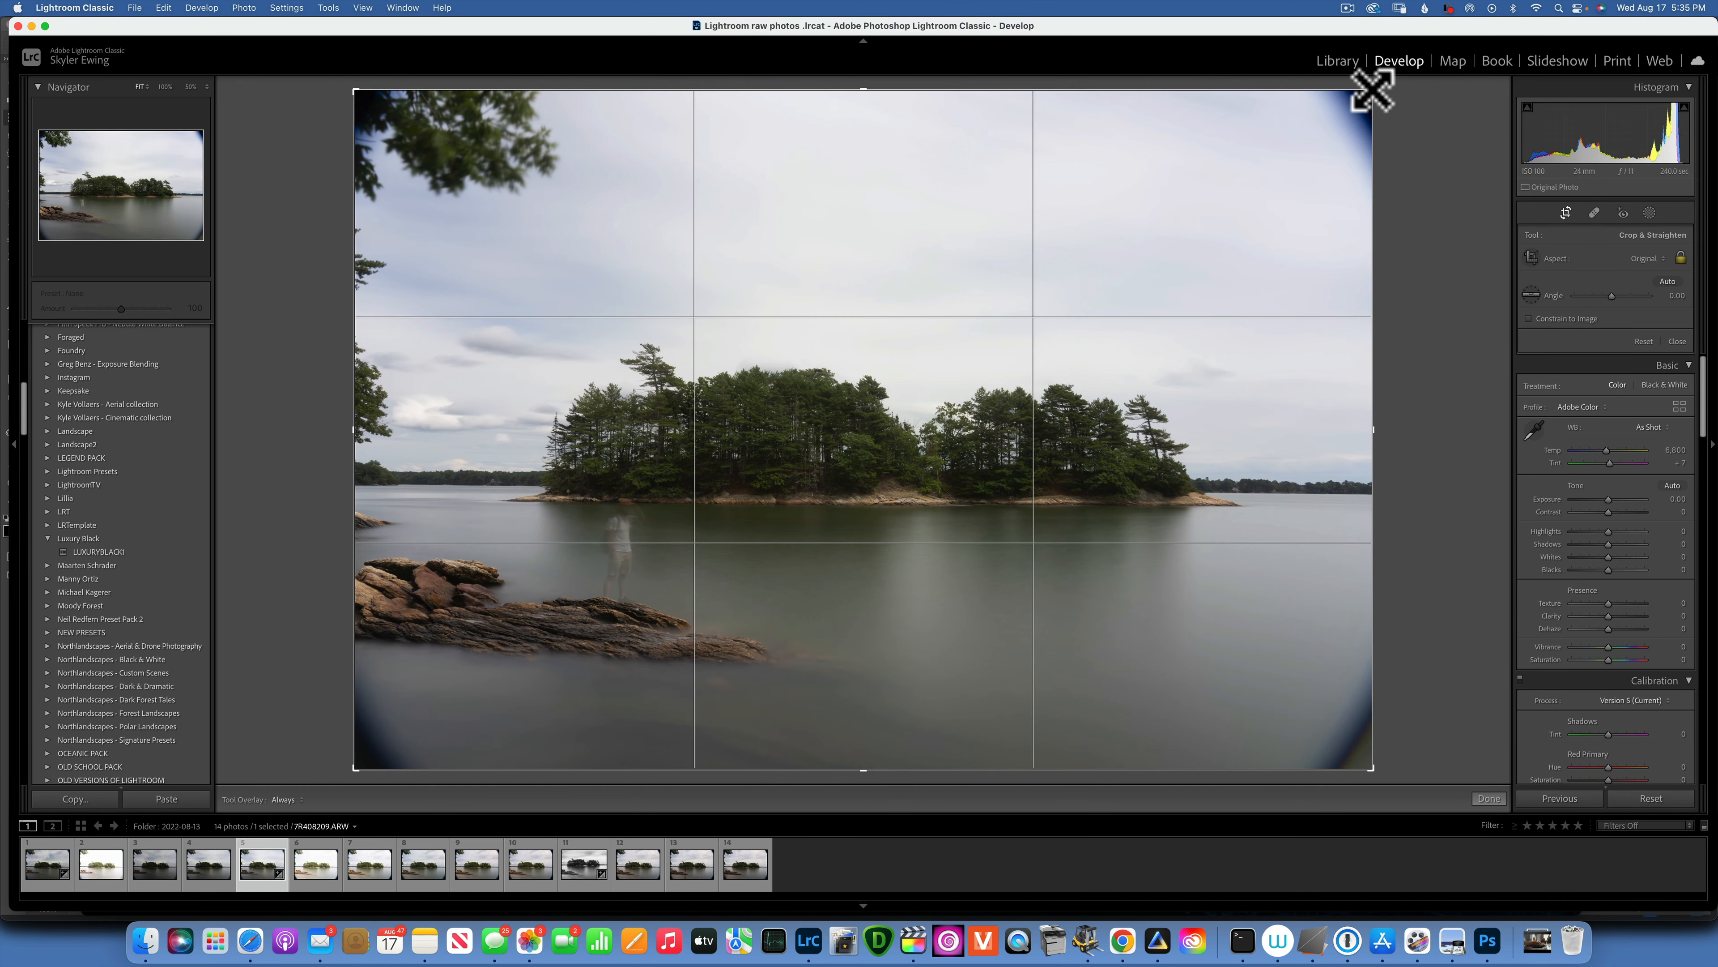
pyautogui.moveTo(1373, 90); pyautogui.dragTo(1348, 107)
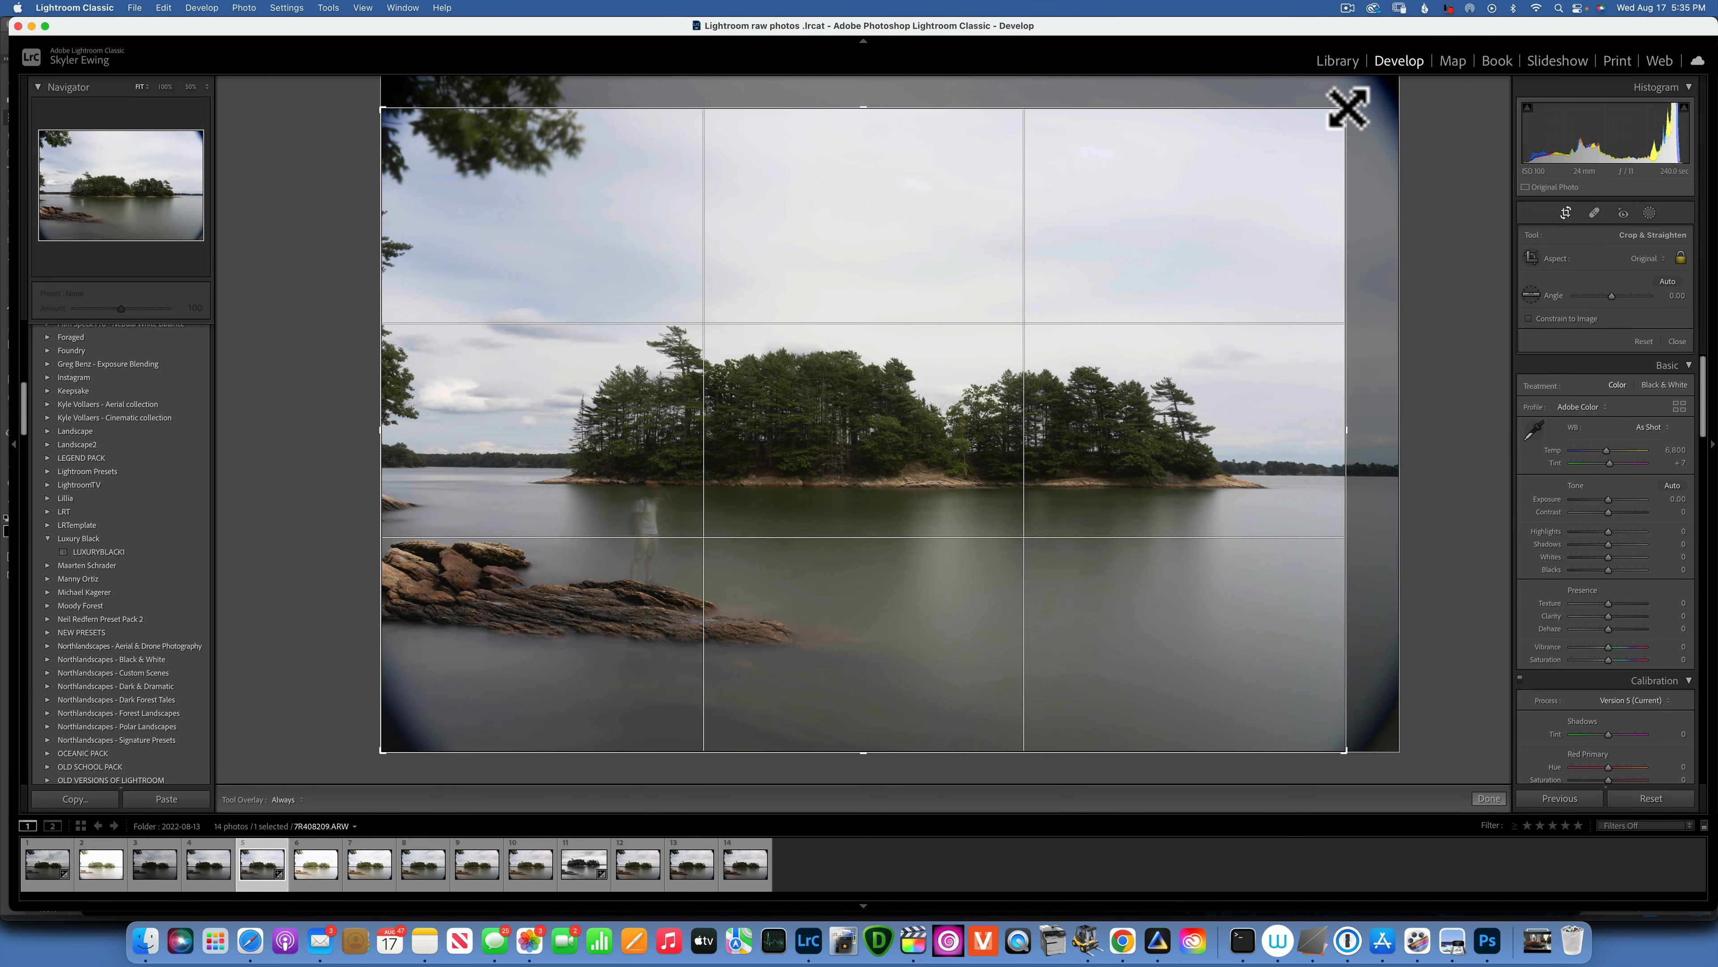
pyautogui.moveTo(889, 422); pyautogui.dragTo(810, 445)
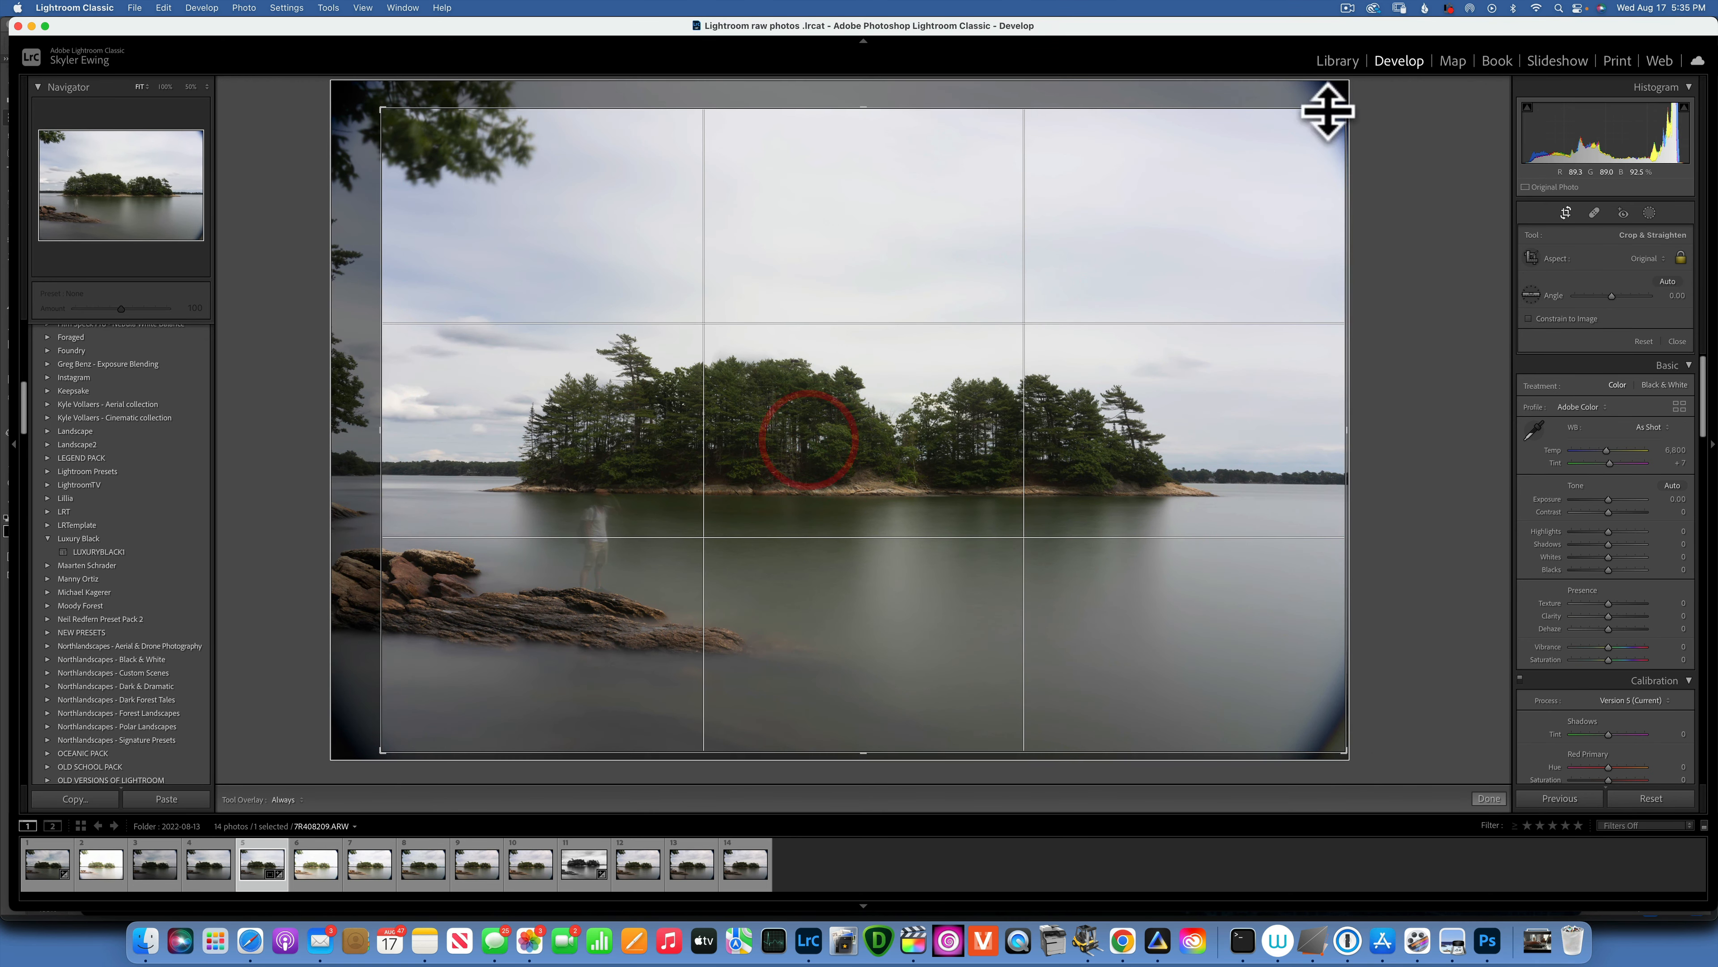
pyautogui.moveTo(1347, 108); pyautogui.dragTo(1315, 108)
pyautogui.moveTo(819, 452)
pyautogui.mouseDown()
pyautogui.moveTo(813, 483)
pyautogui.moveTo(824, 457)
pyautogui.mouseUp()
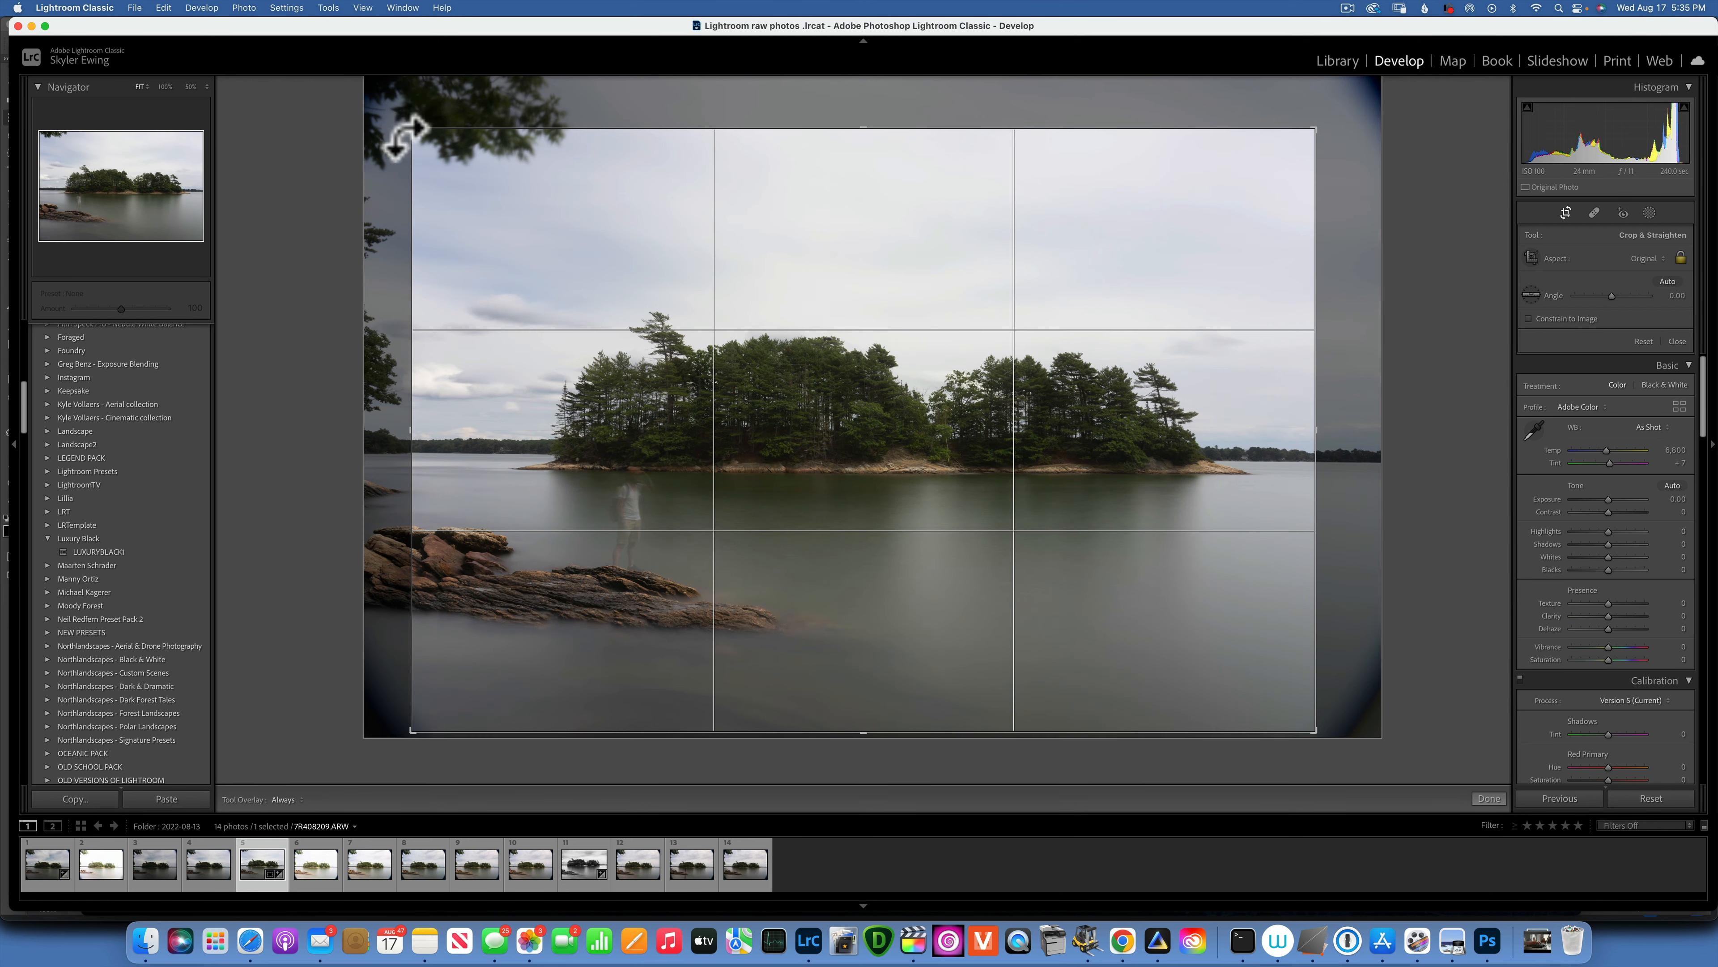
pyautogui.moveTo(406, 138); pyautogui.dragTo(396, 99)
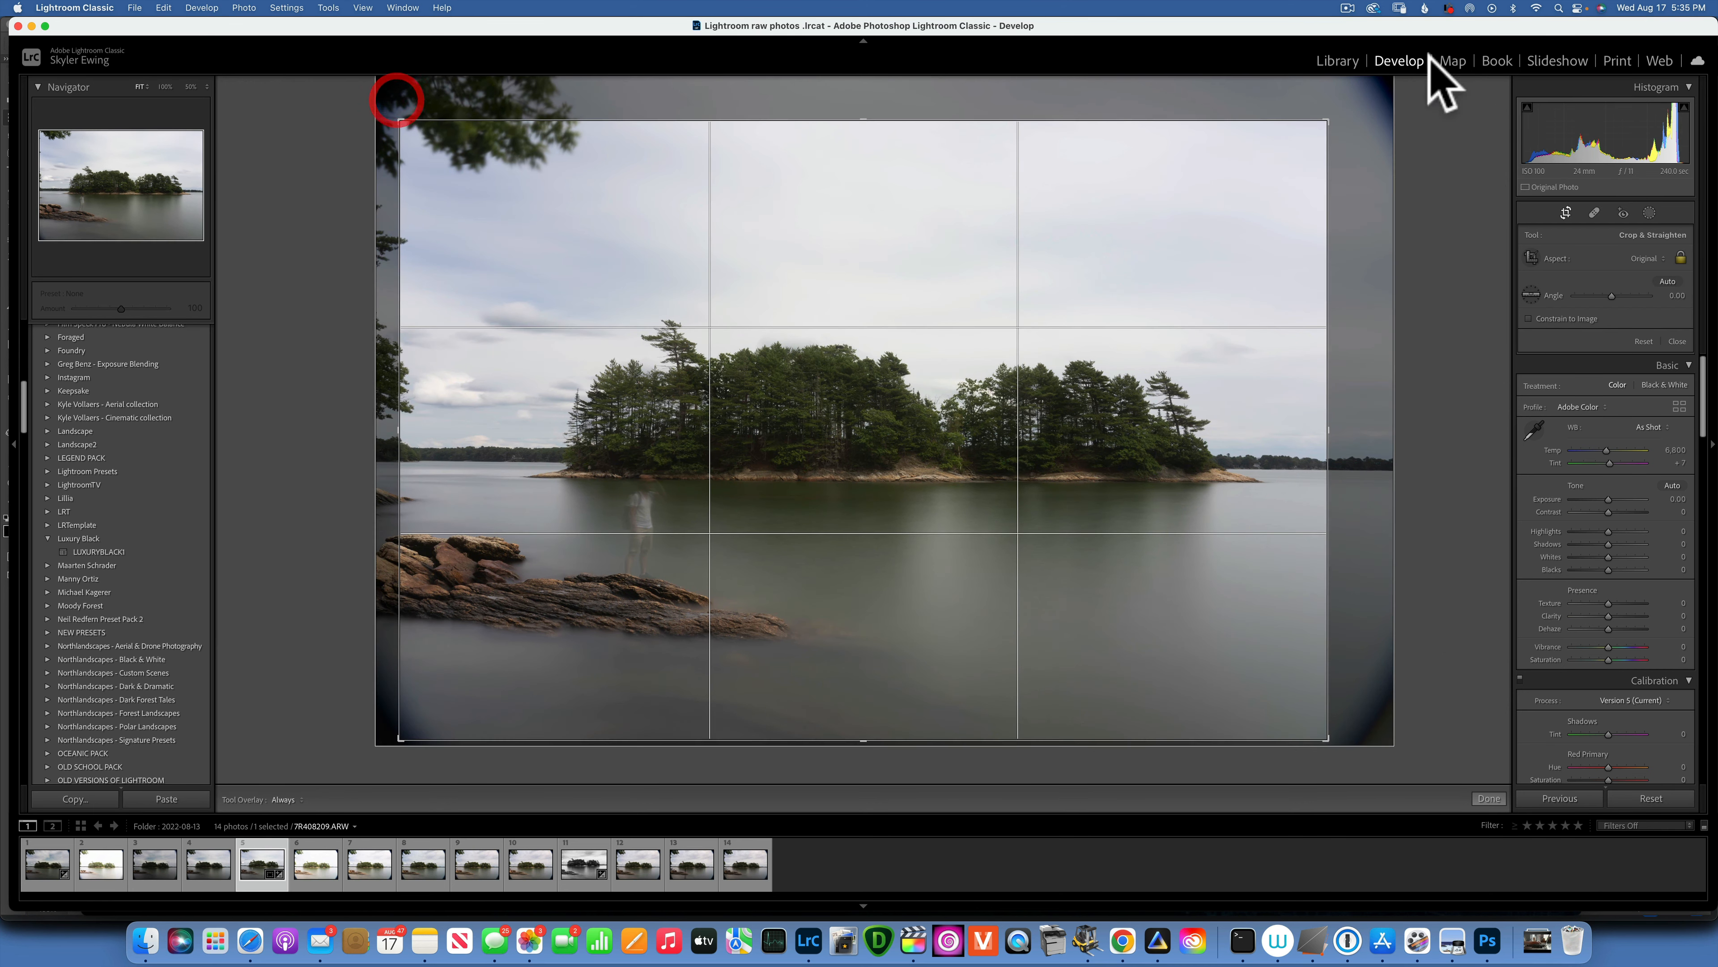
pyautogui.moveTo(1333, 122); pyautogui.dragTo(1340, 108)
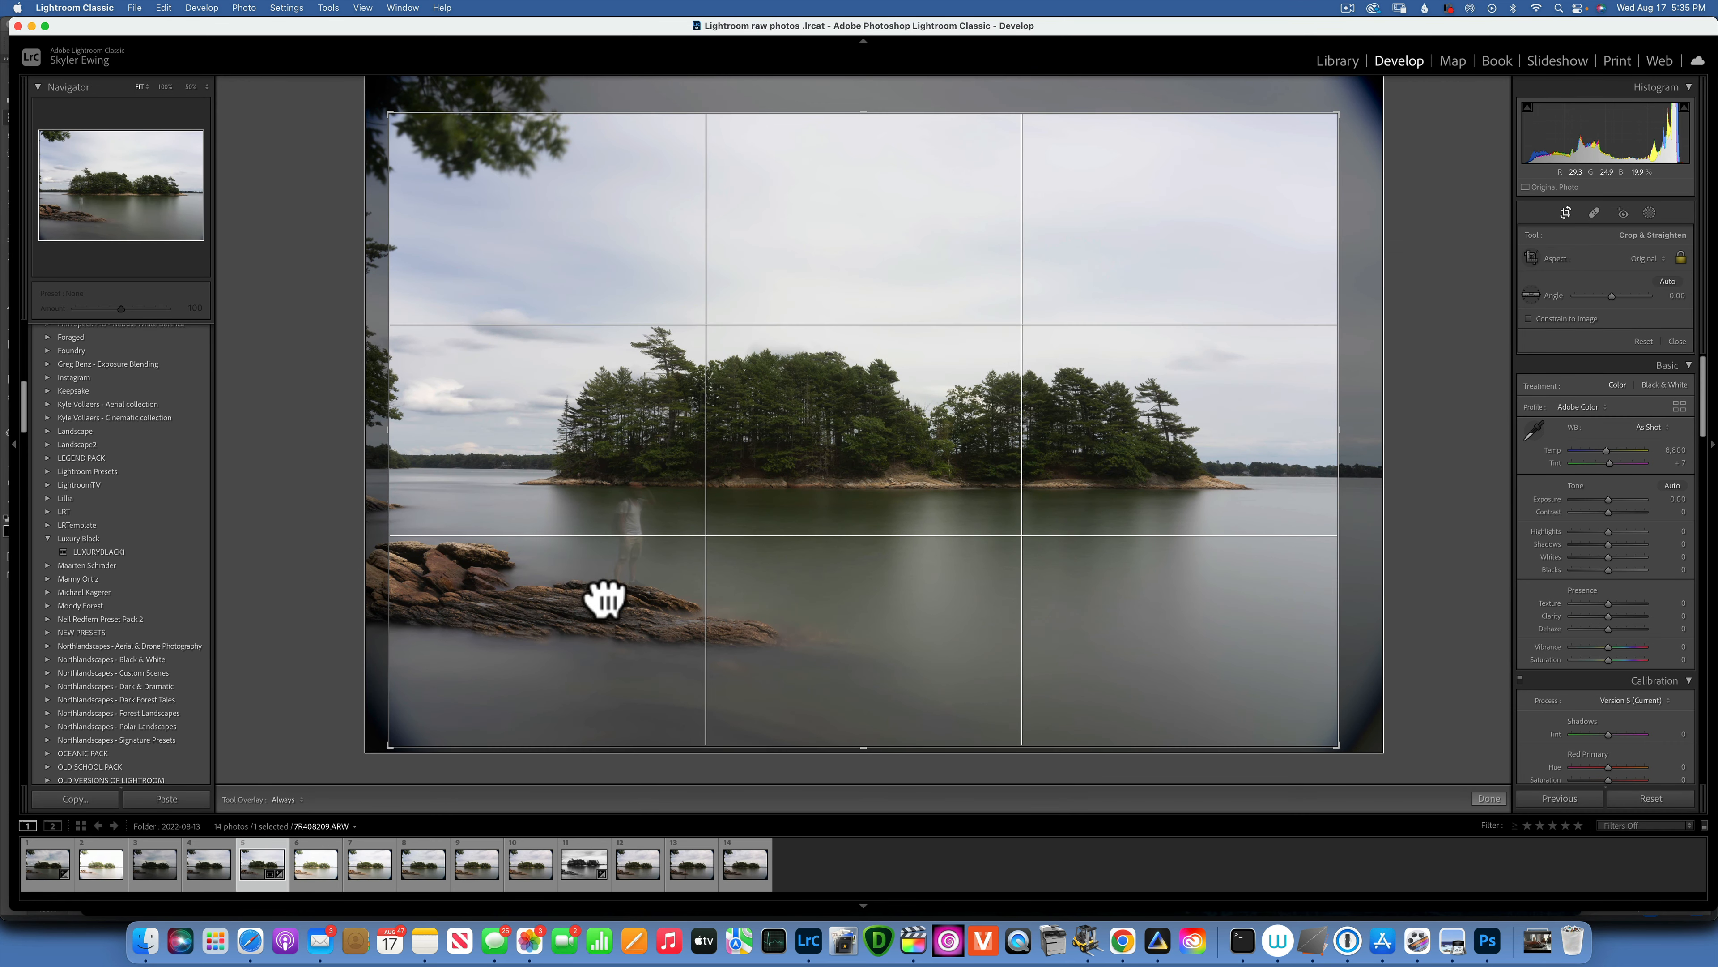
pyautogui.moveTo(604, 594); pyautogui.dragTo(598, 601)
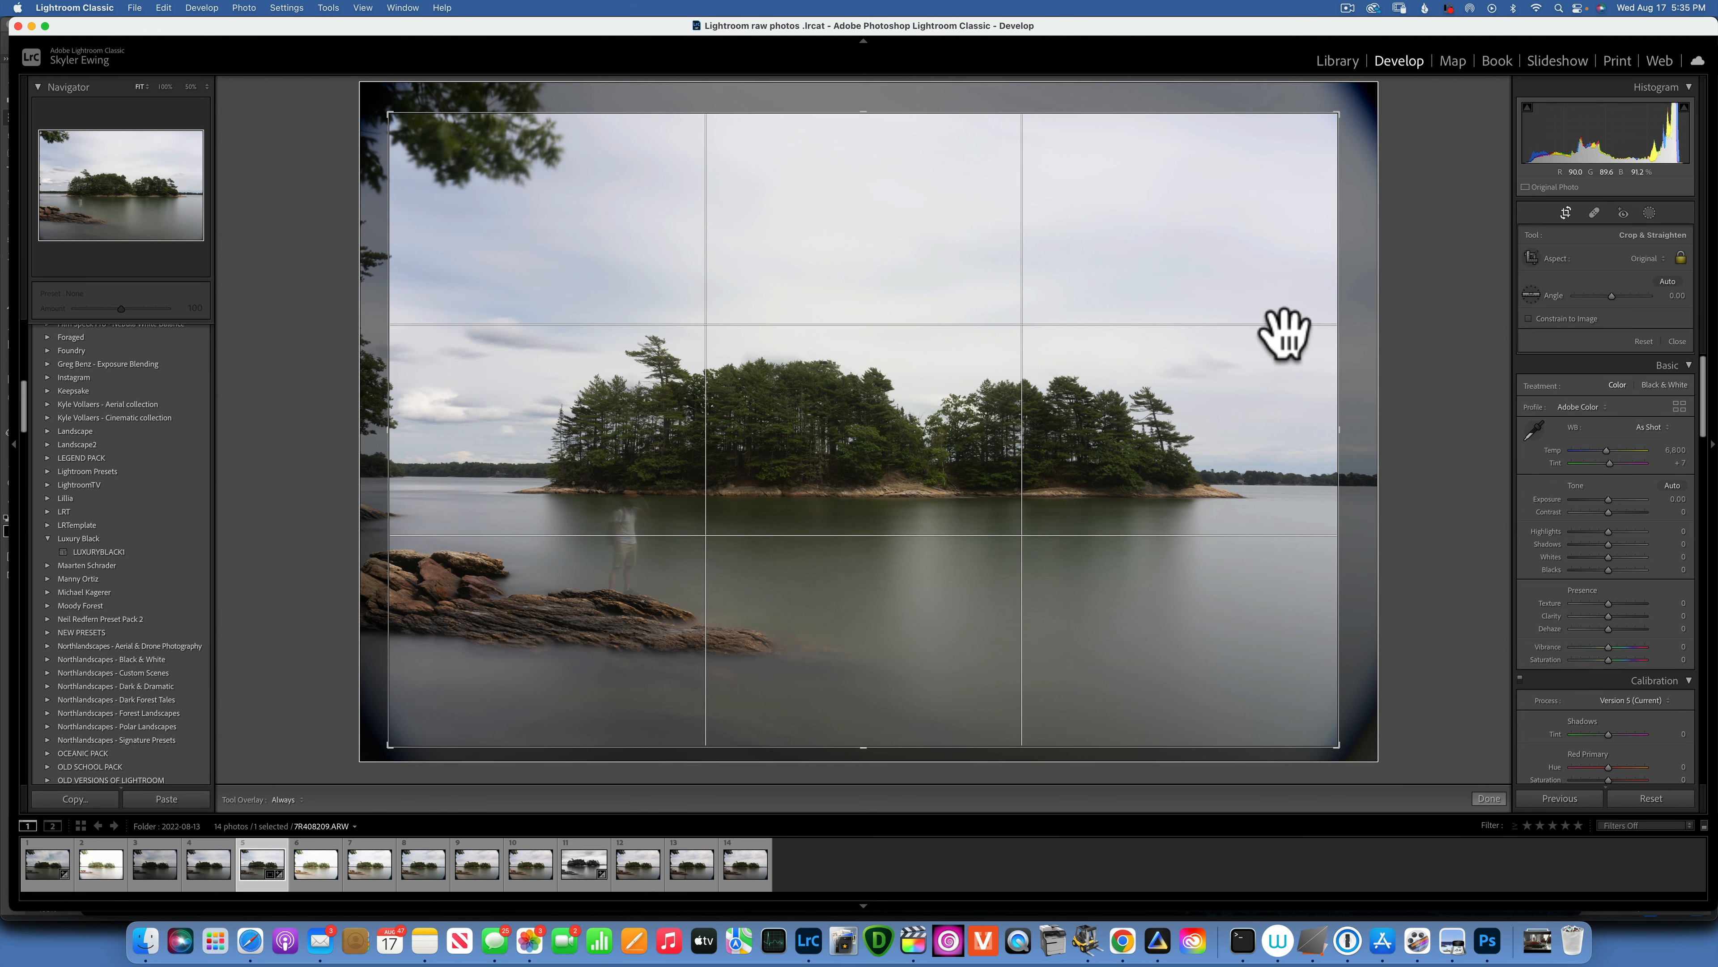
# Straighten the photo along the far shoreline horizon and apply the crop
pyautogui.click(1531, 296)
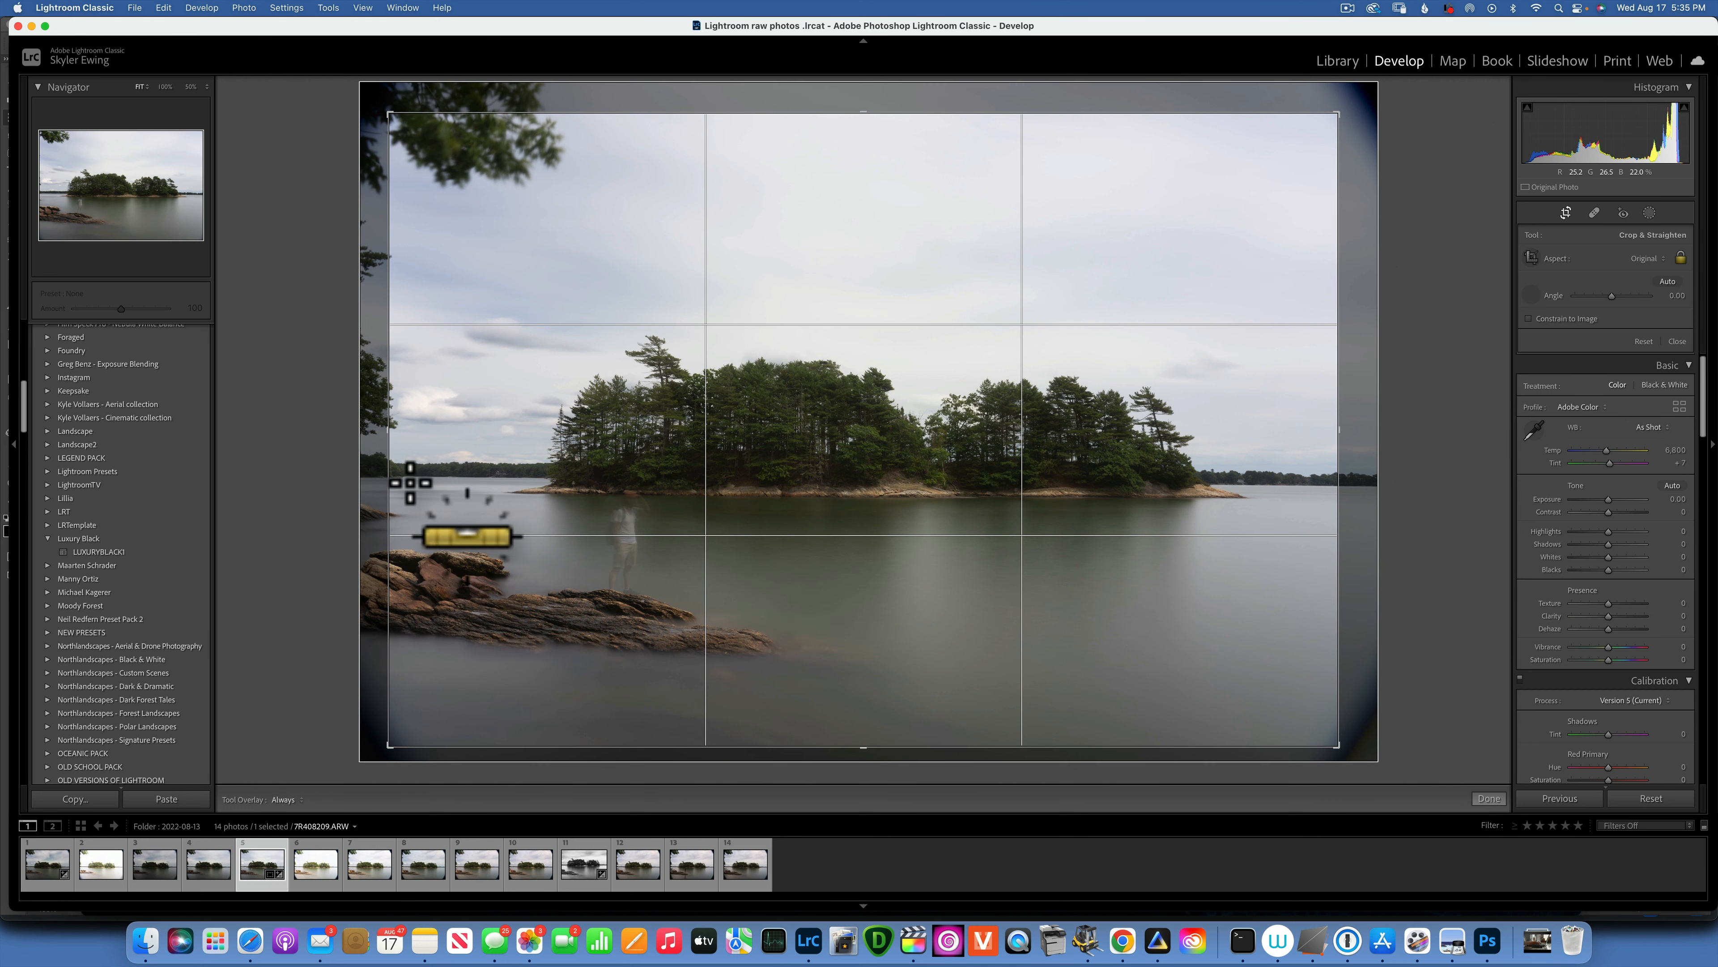
pyautogui.moveTo(402, 474); pyautogui.dragTo(1328, 484)
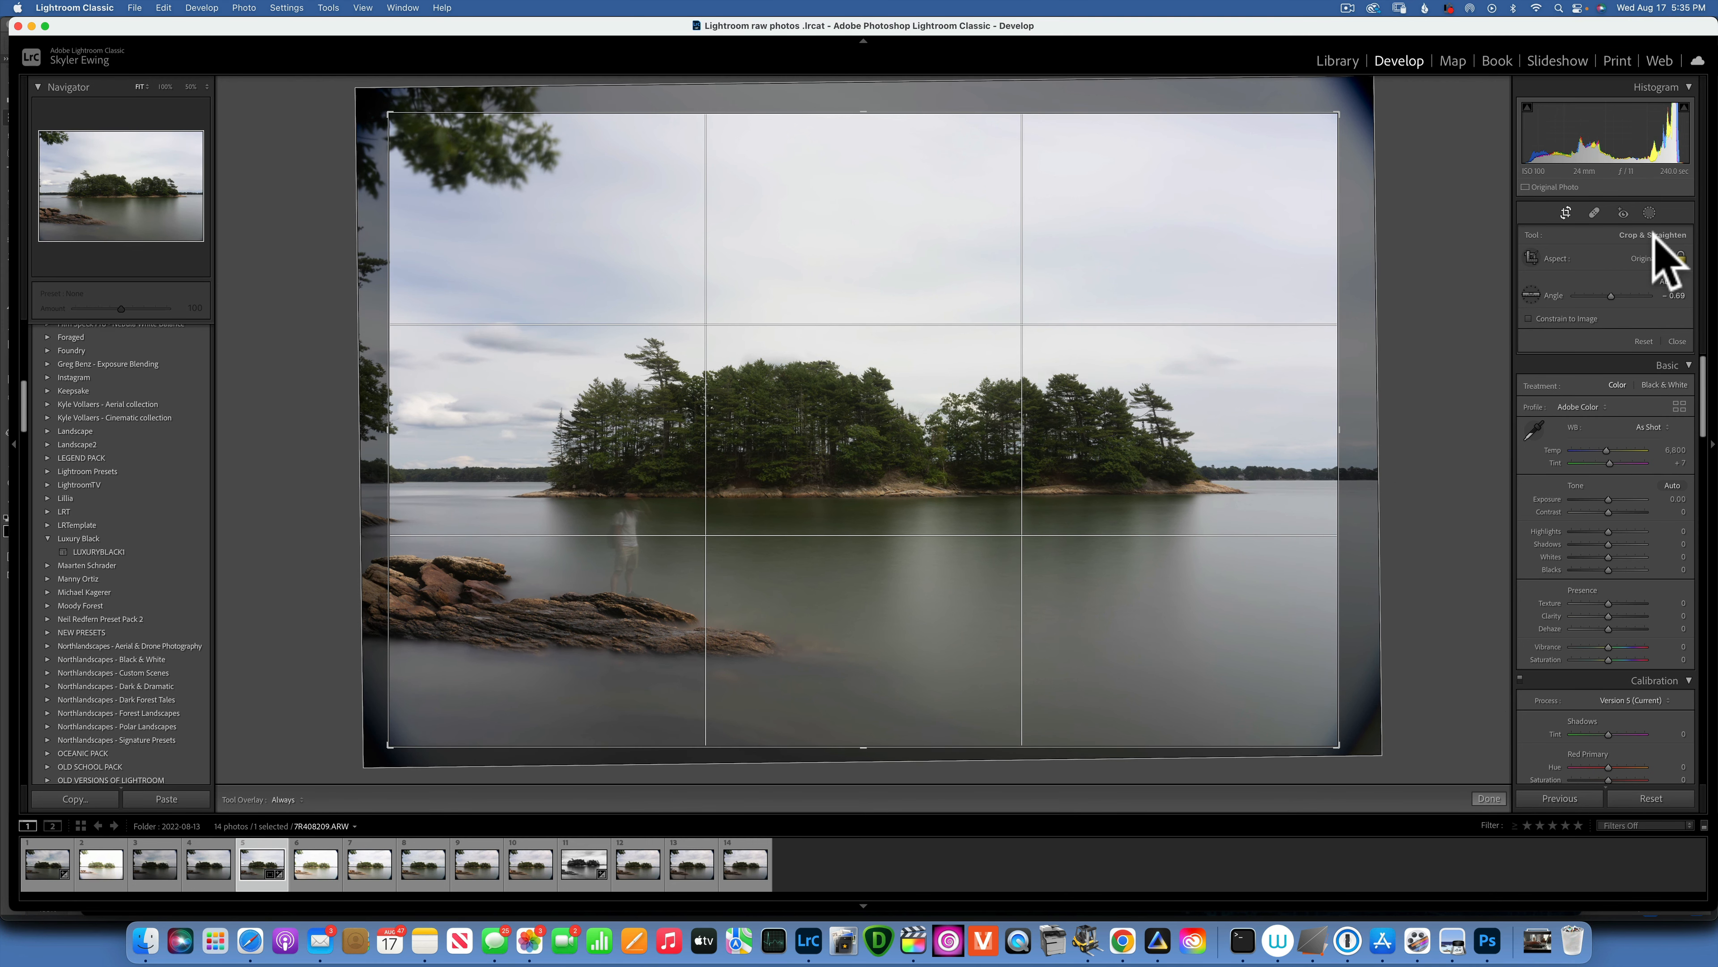
pyautogui.press('Return')
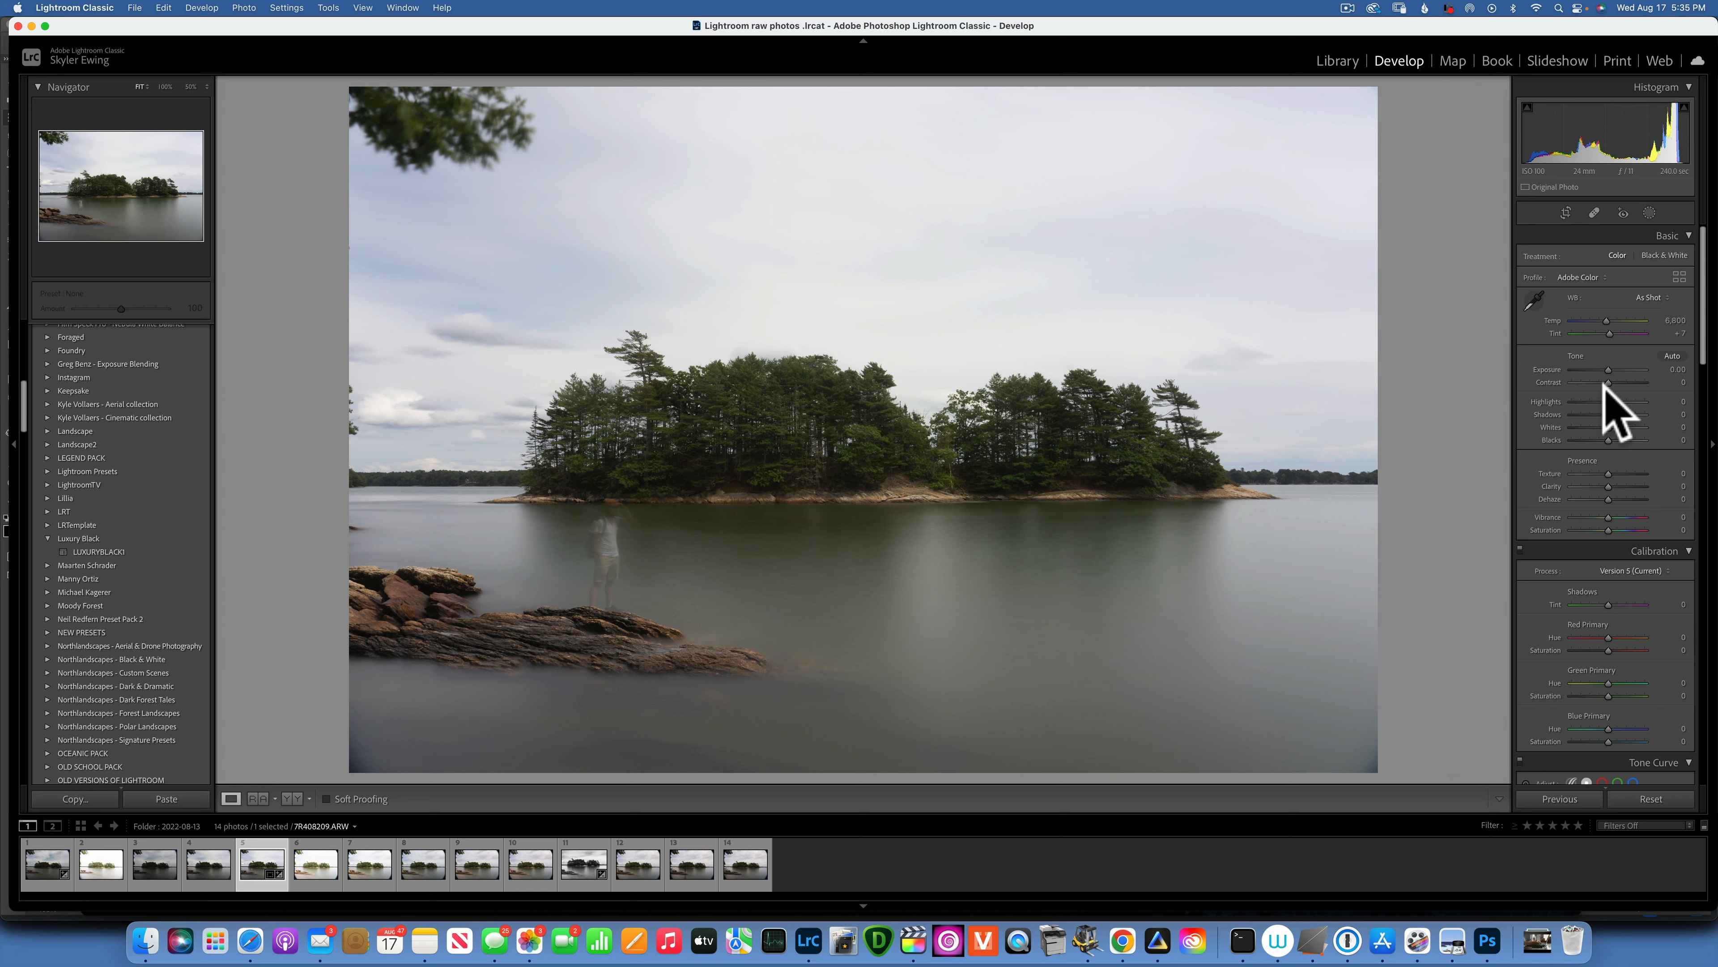
# Set the photo's Contrast to +13, Highlights to -44 and Shadows to +33
pyautogui.moveTo(1609, 382); pyautogui.dragTo(1612, 381)
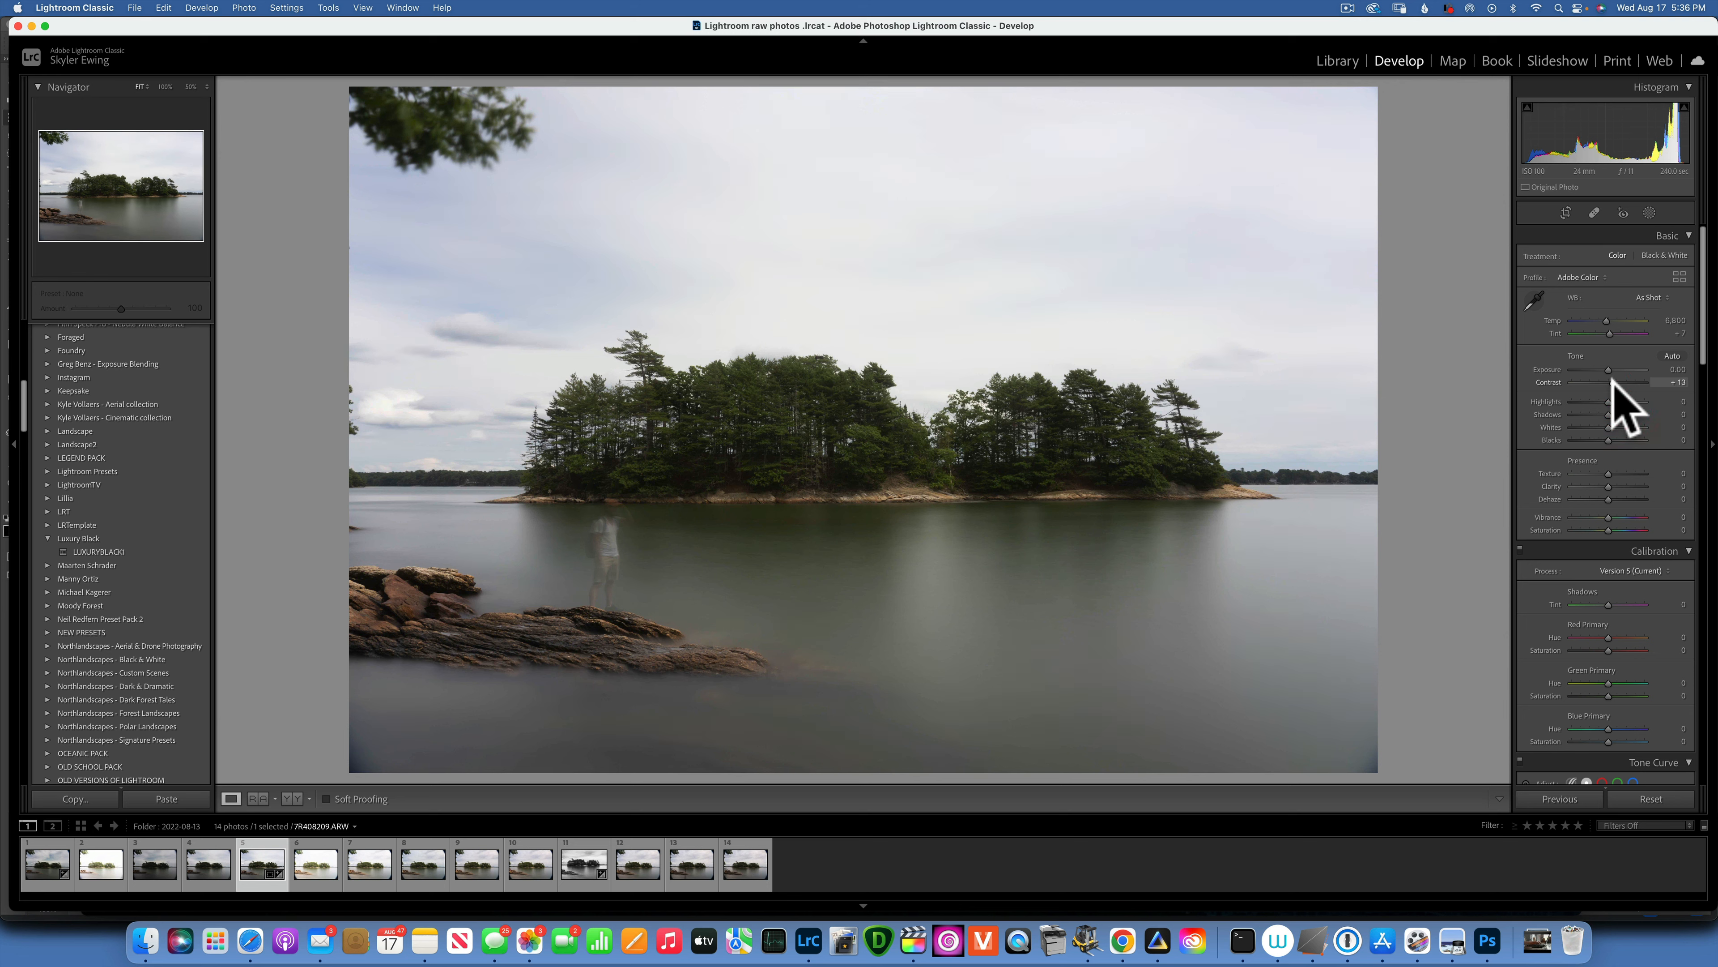
pyautogui.moveTo(1586, 399); pyautogui.dragTo(1589, 400)
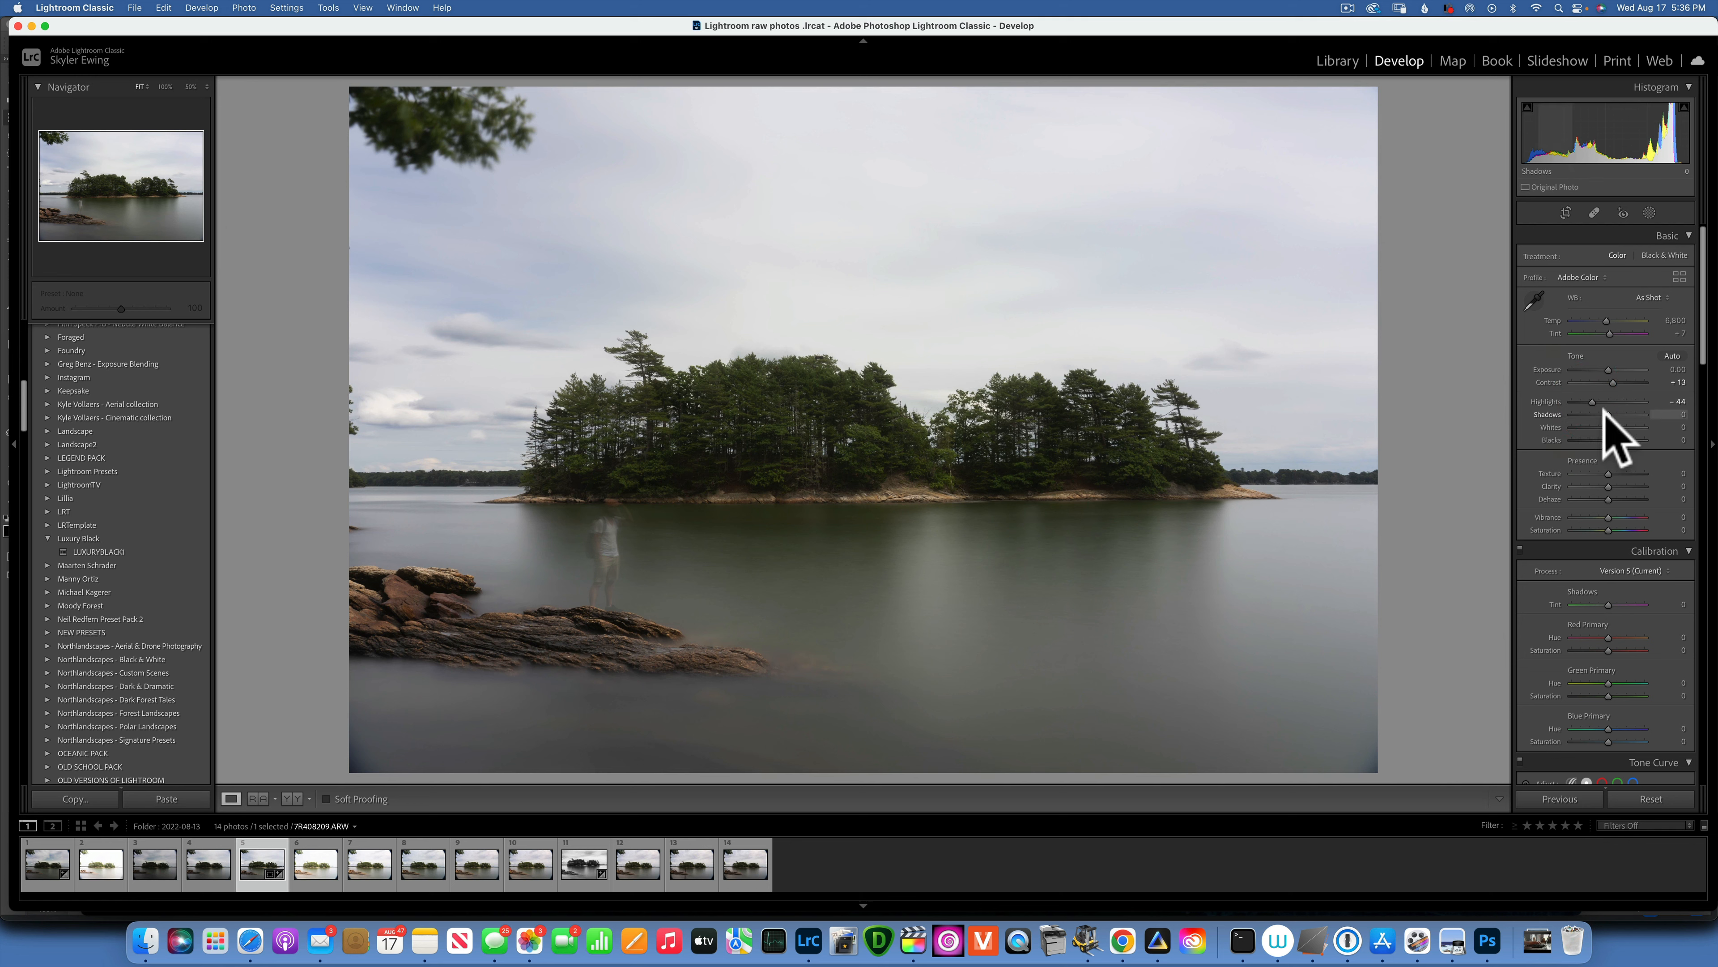
pyautogui.moveTo(1605, 414); pyautogui.dragTo(1619, 414)
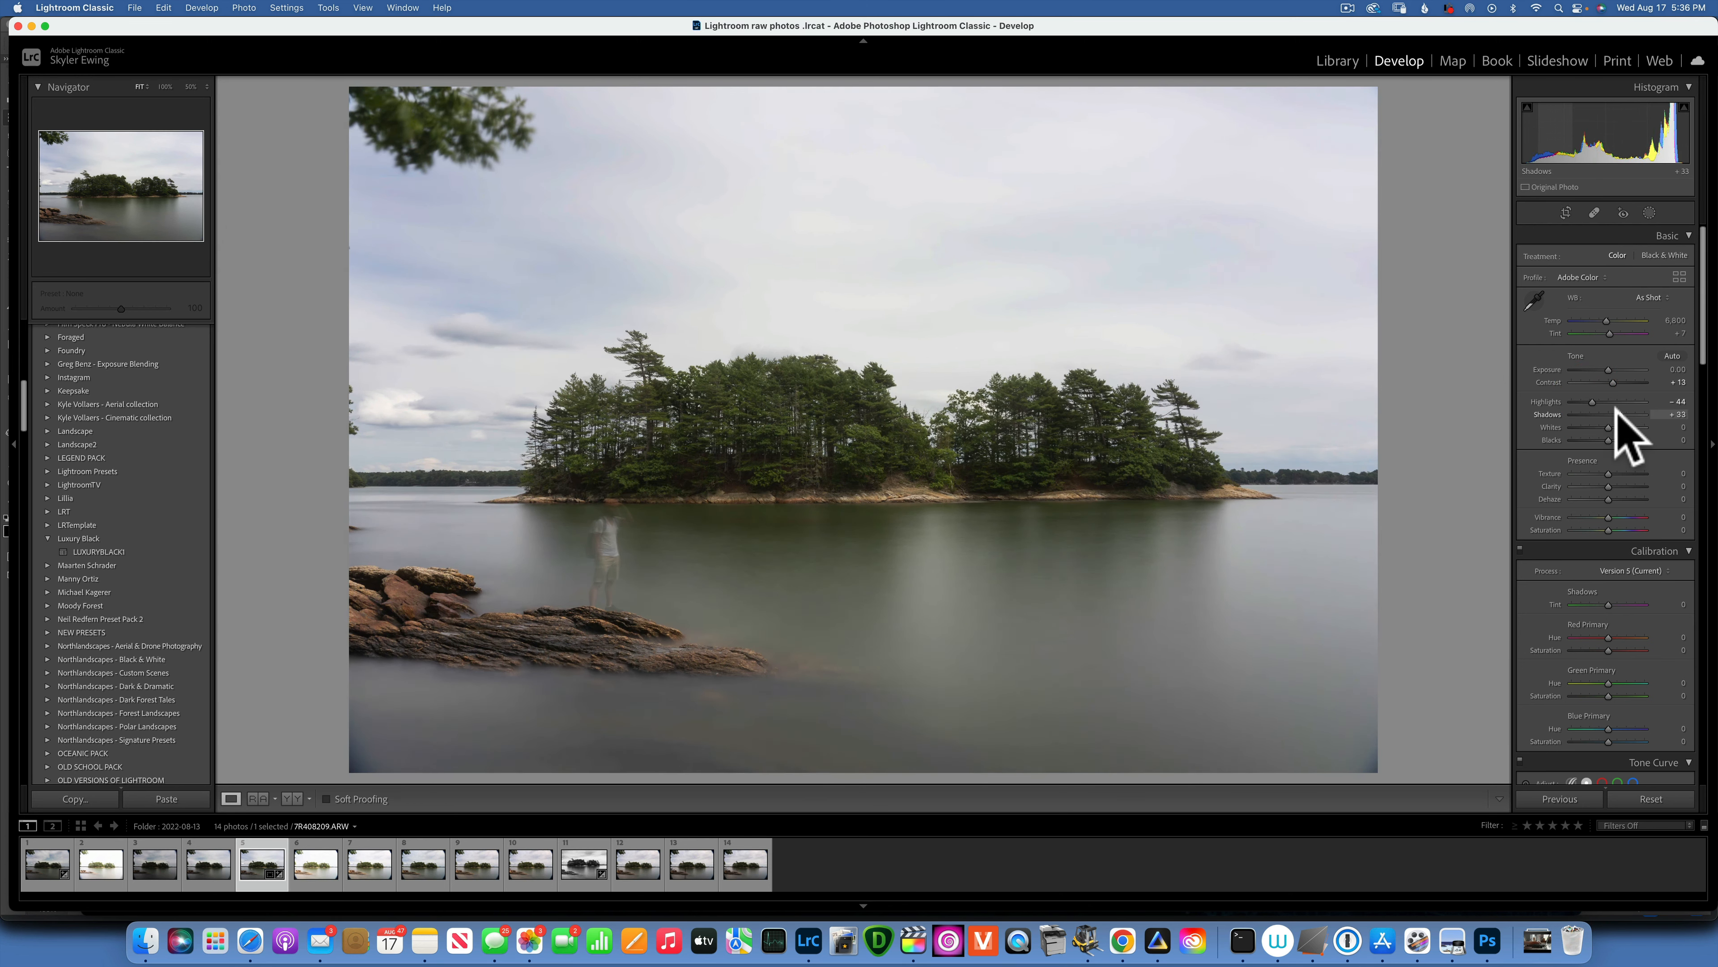
pyautogui.click(1616, 412)
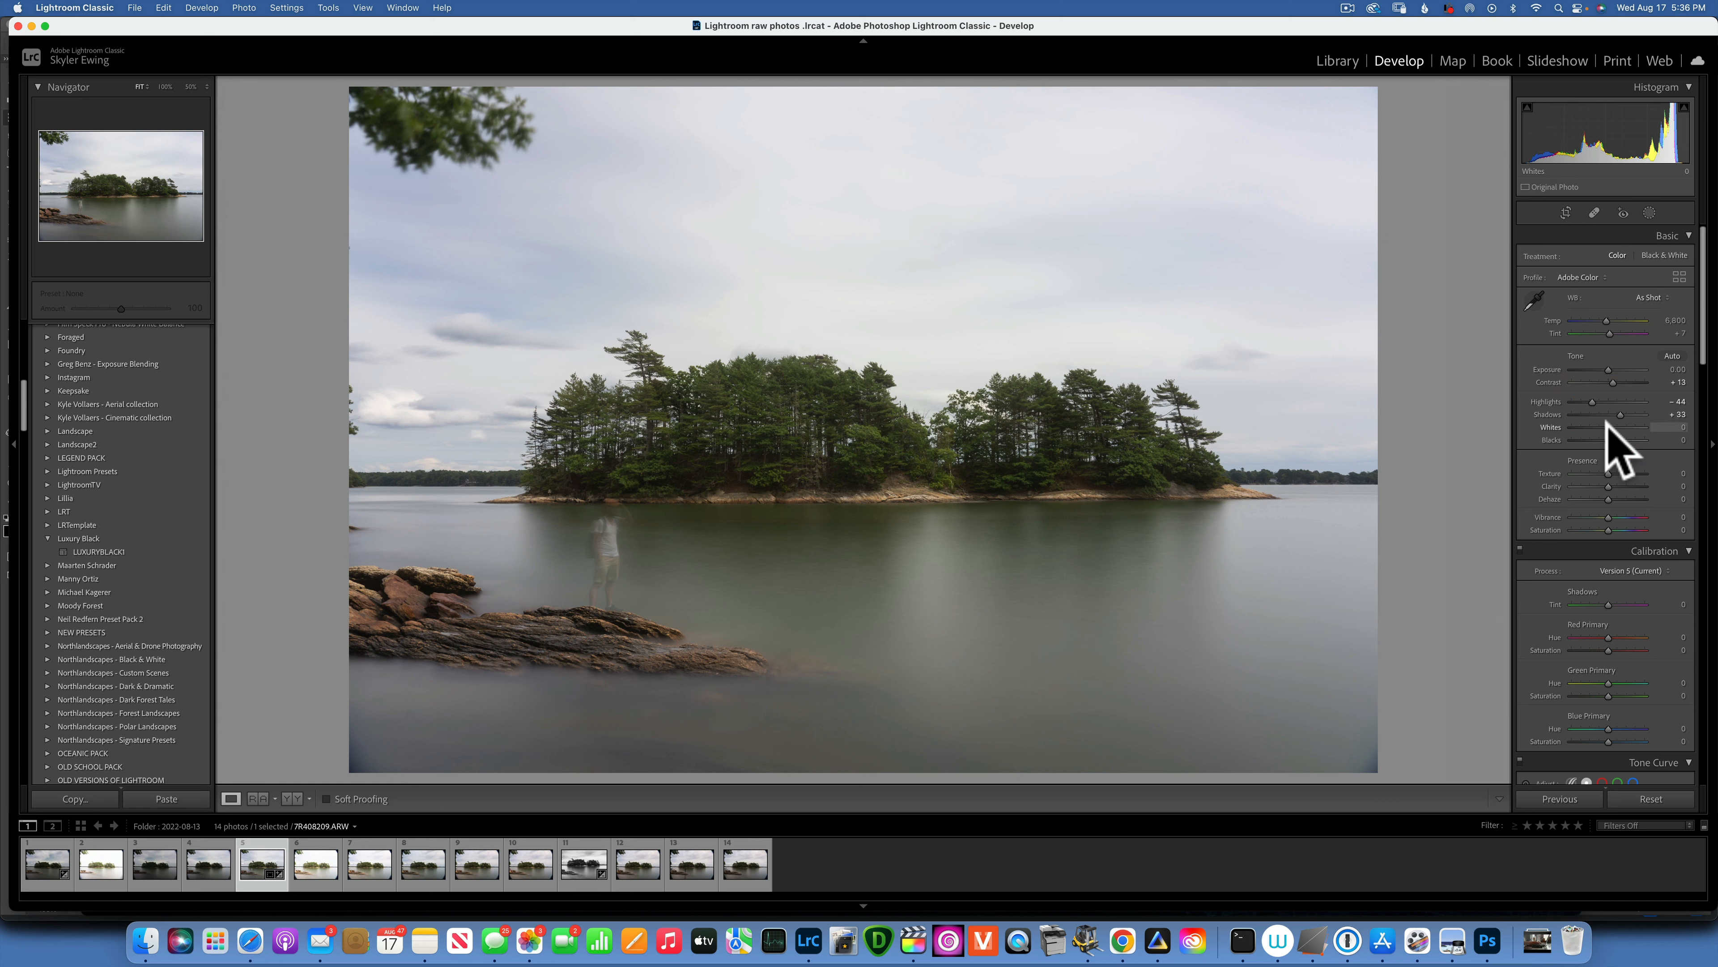
# Set the photo's Whites to +20 and Blacks to -37, checking the blacks against the clipping preview
pyautogui.moveTo(1609, 427); pyautogui.dragTo(1621, 424)
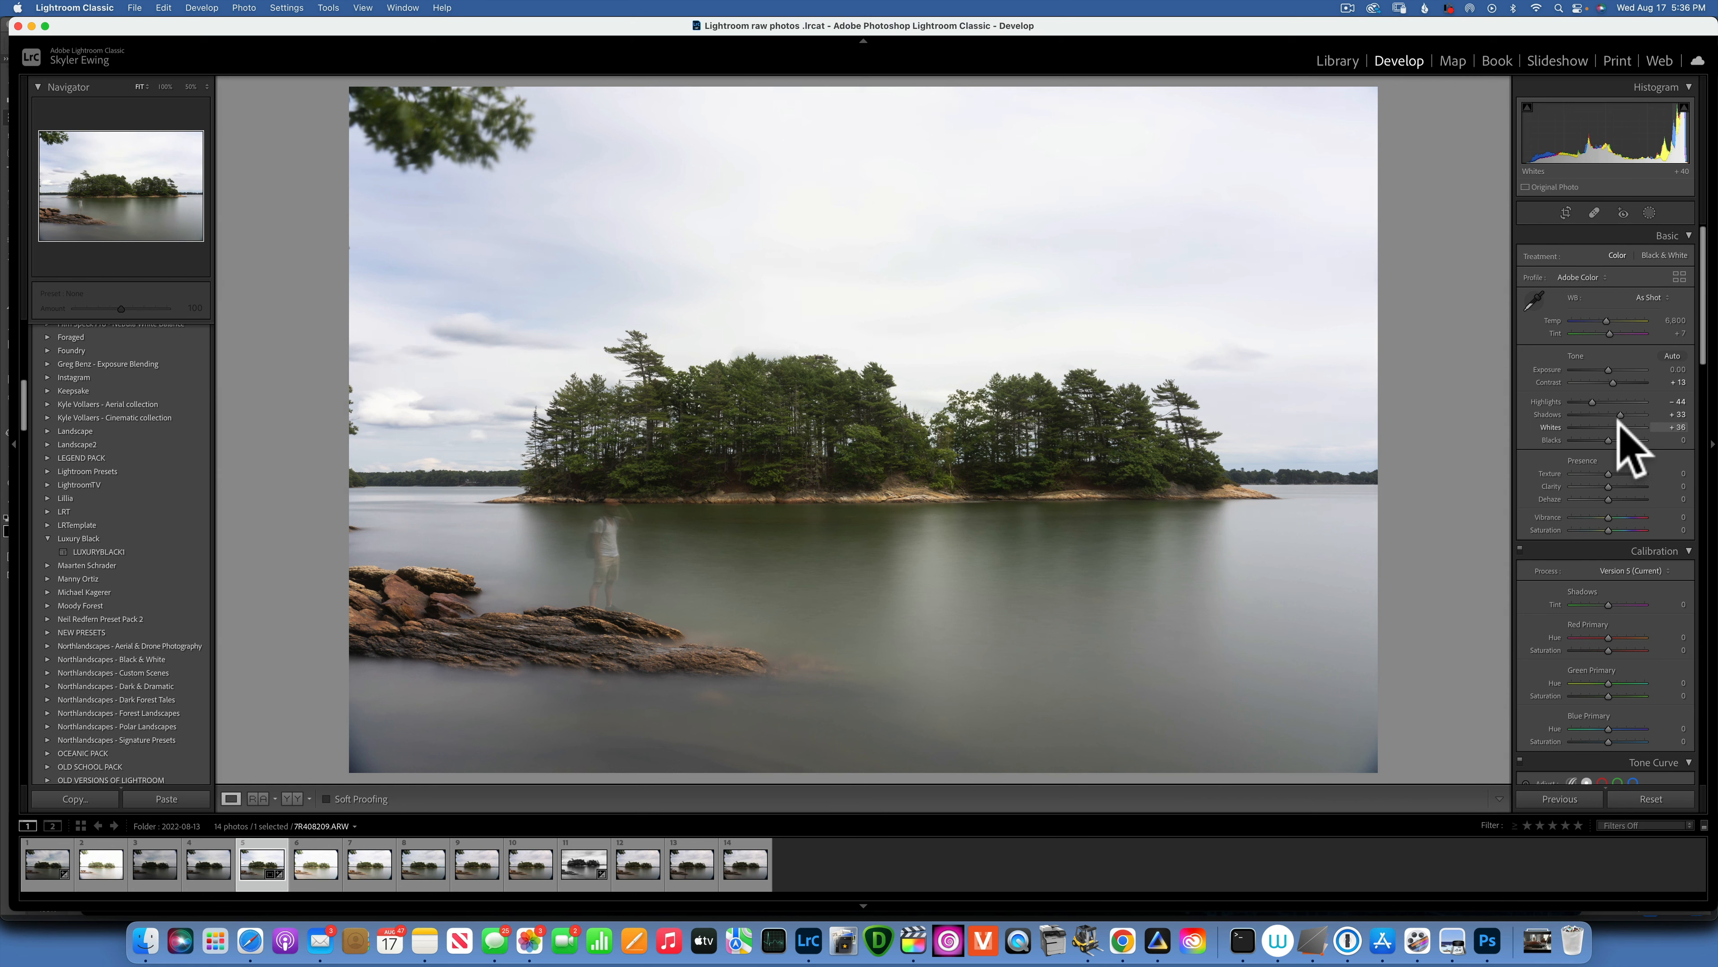
pyautogui.moveTo(1620, 427); pyautogui.dragTo(1616, 427)
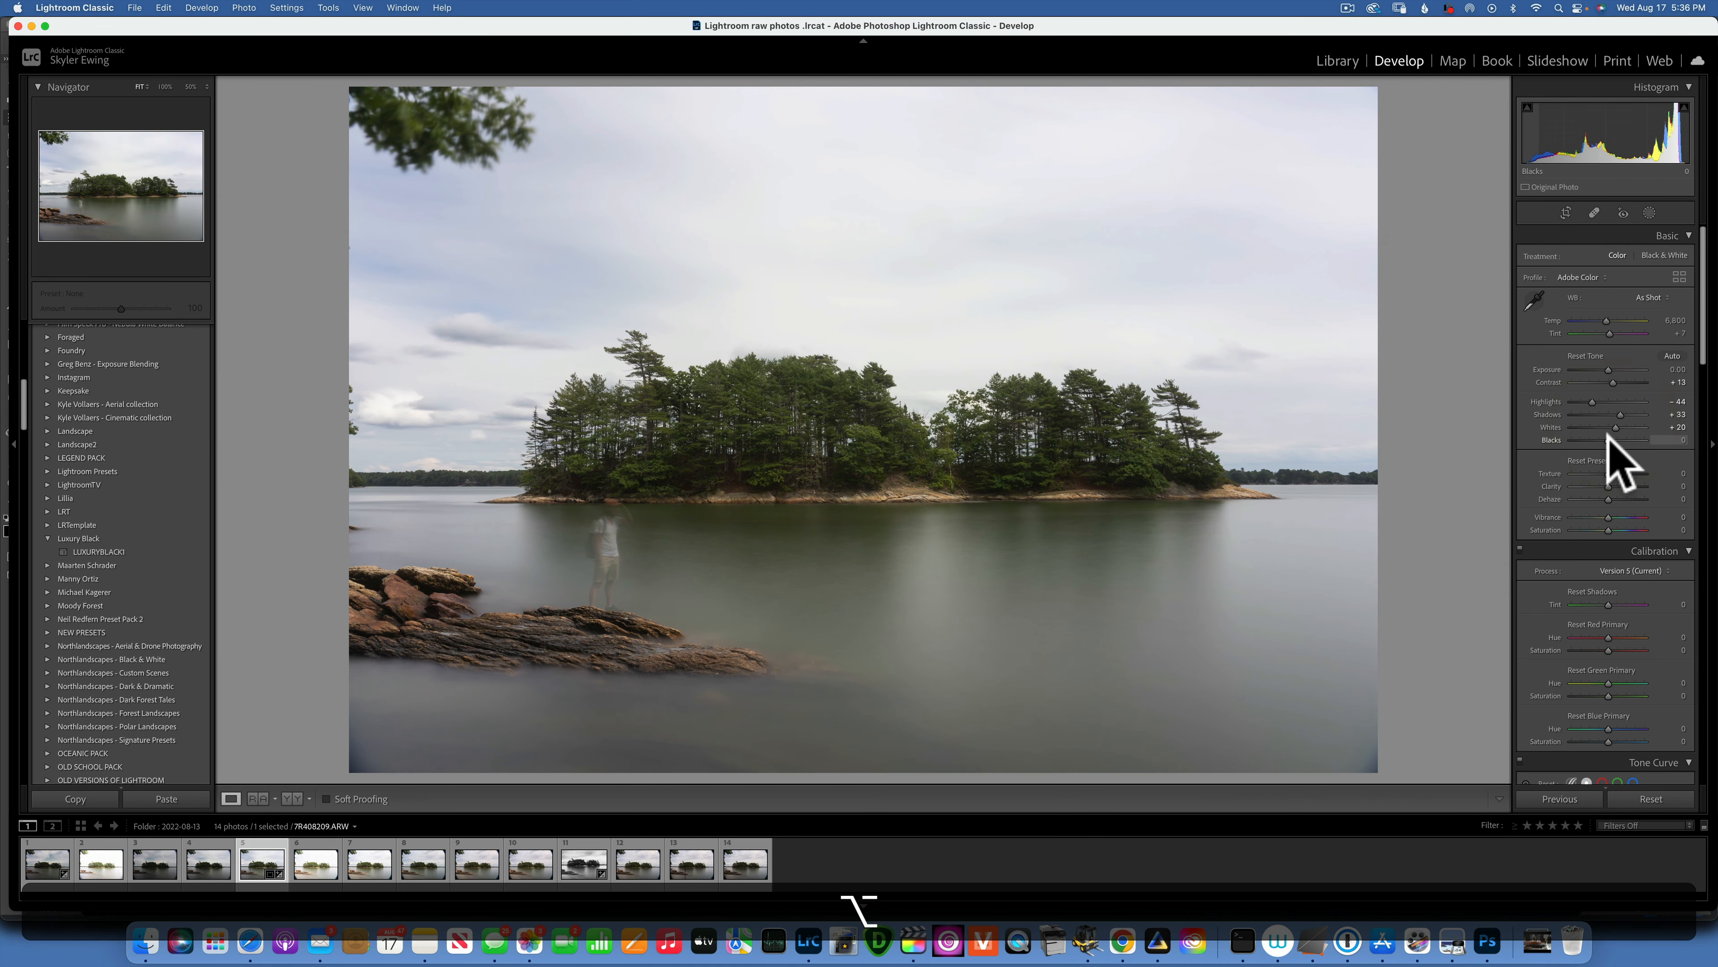
pyautogui.keyDown('alt'); pyautogui.click(1609, 440); pyautogui.keyUp('alt')
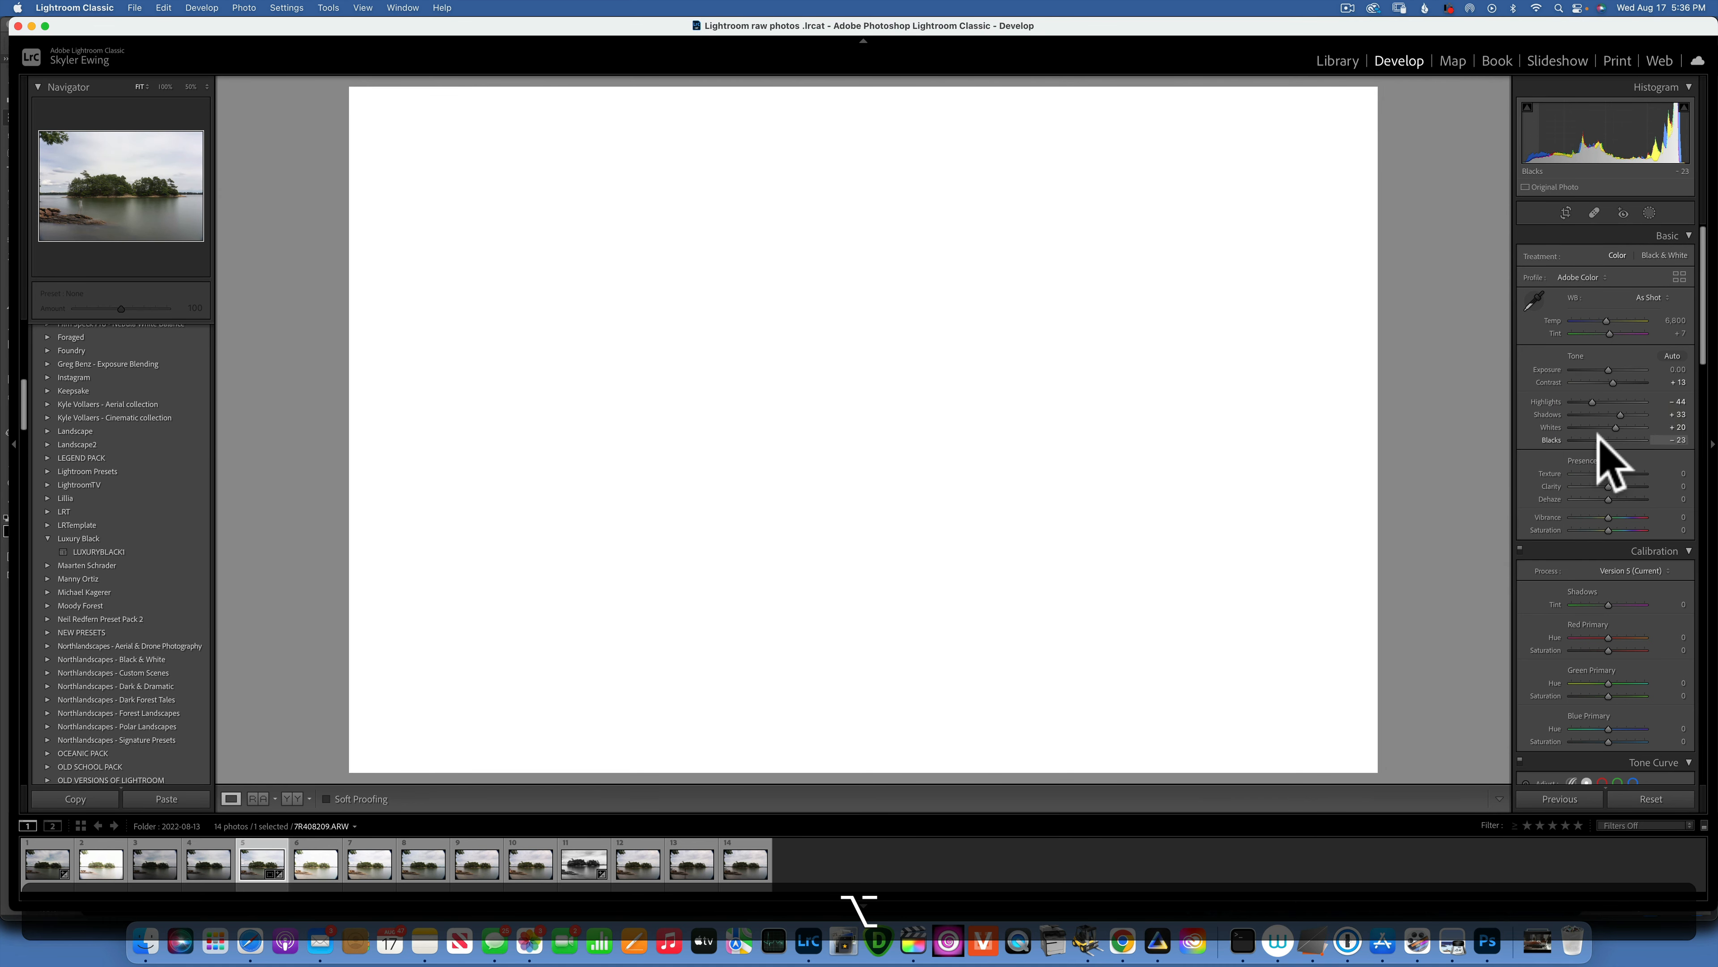
pyautogui.moveTo(1595, 439); pyautogui.dragTo(1594, 438)
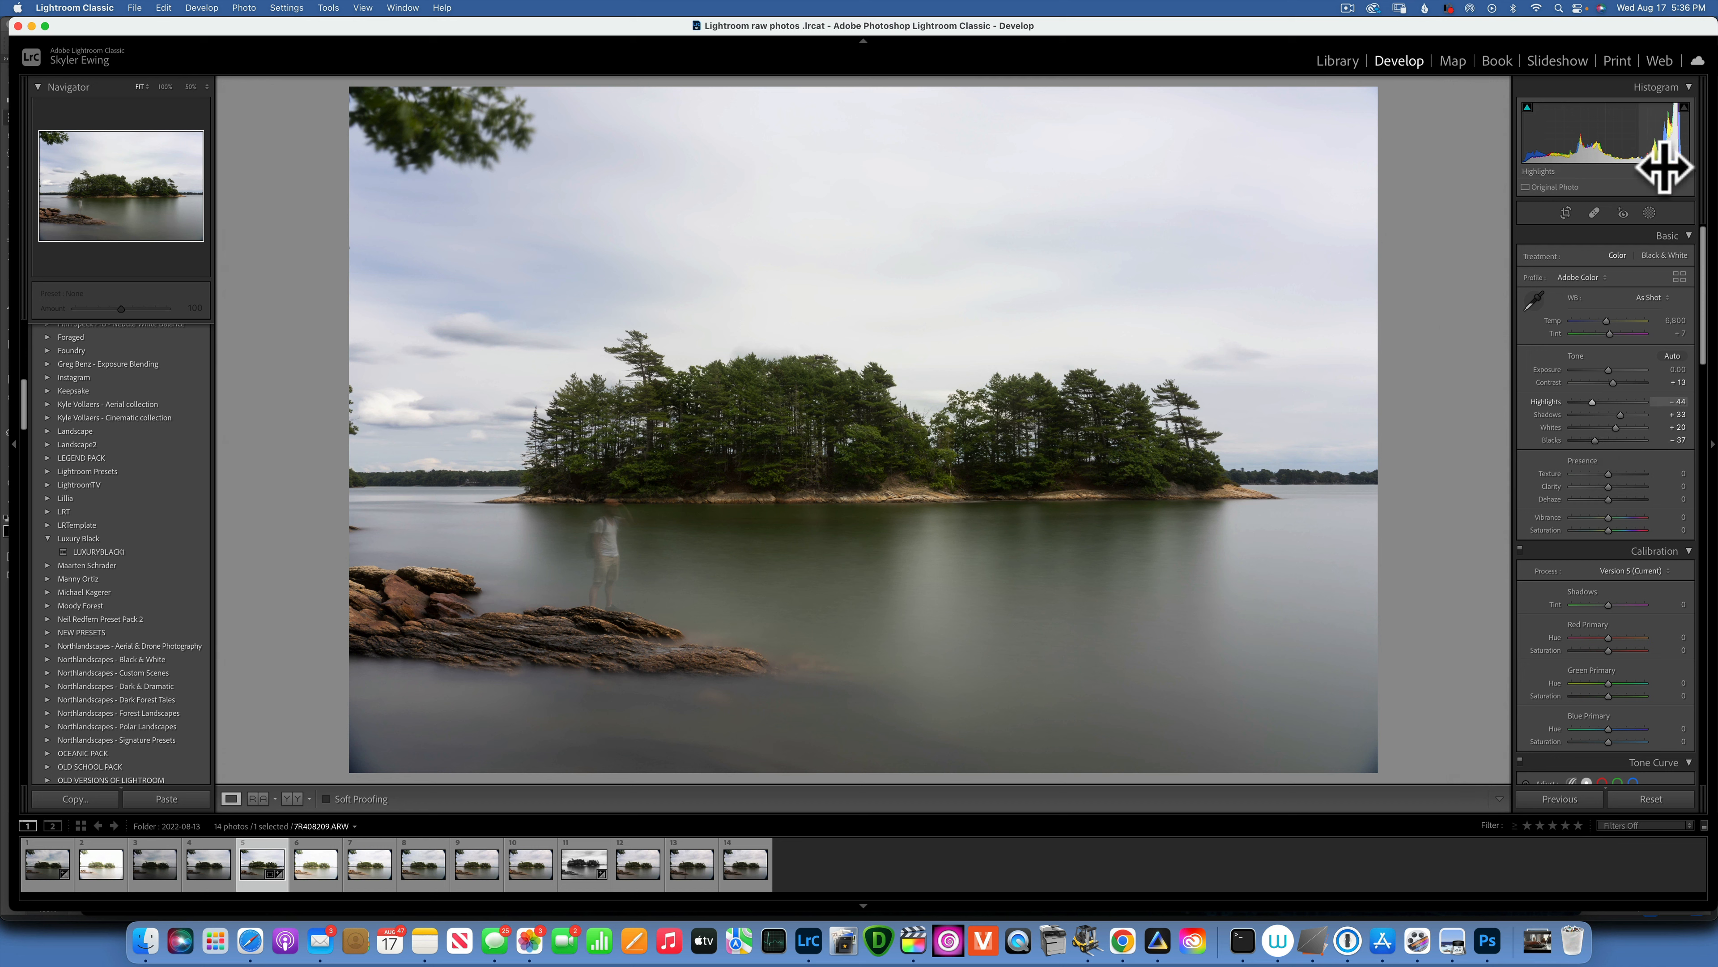
# Create a Select Sky mask and lower its Exposure to -0.48
pyautogui.click(1649, 213)
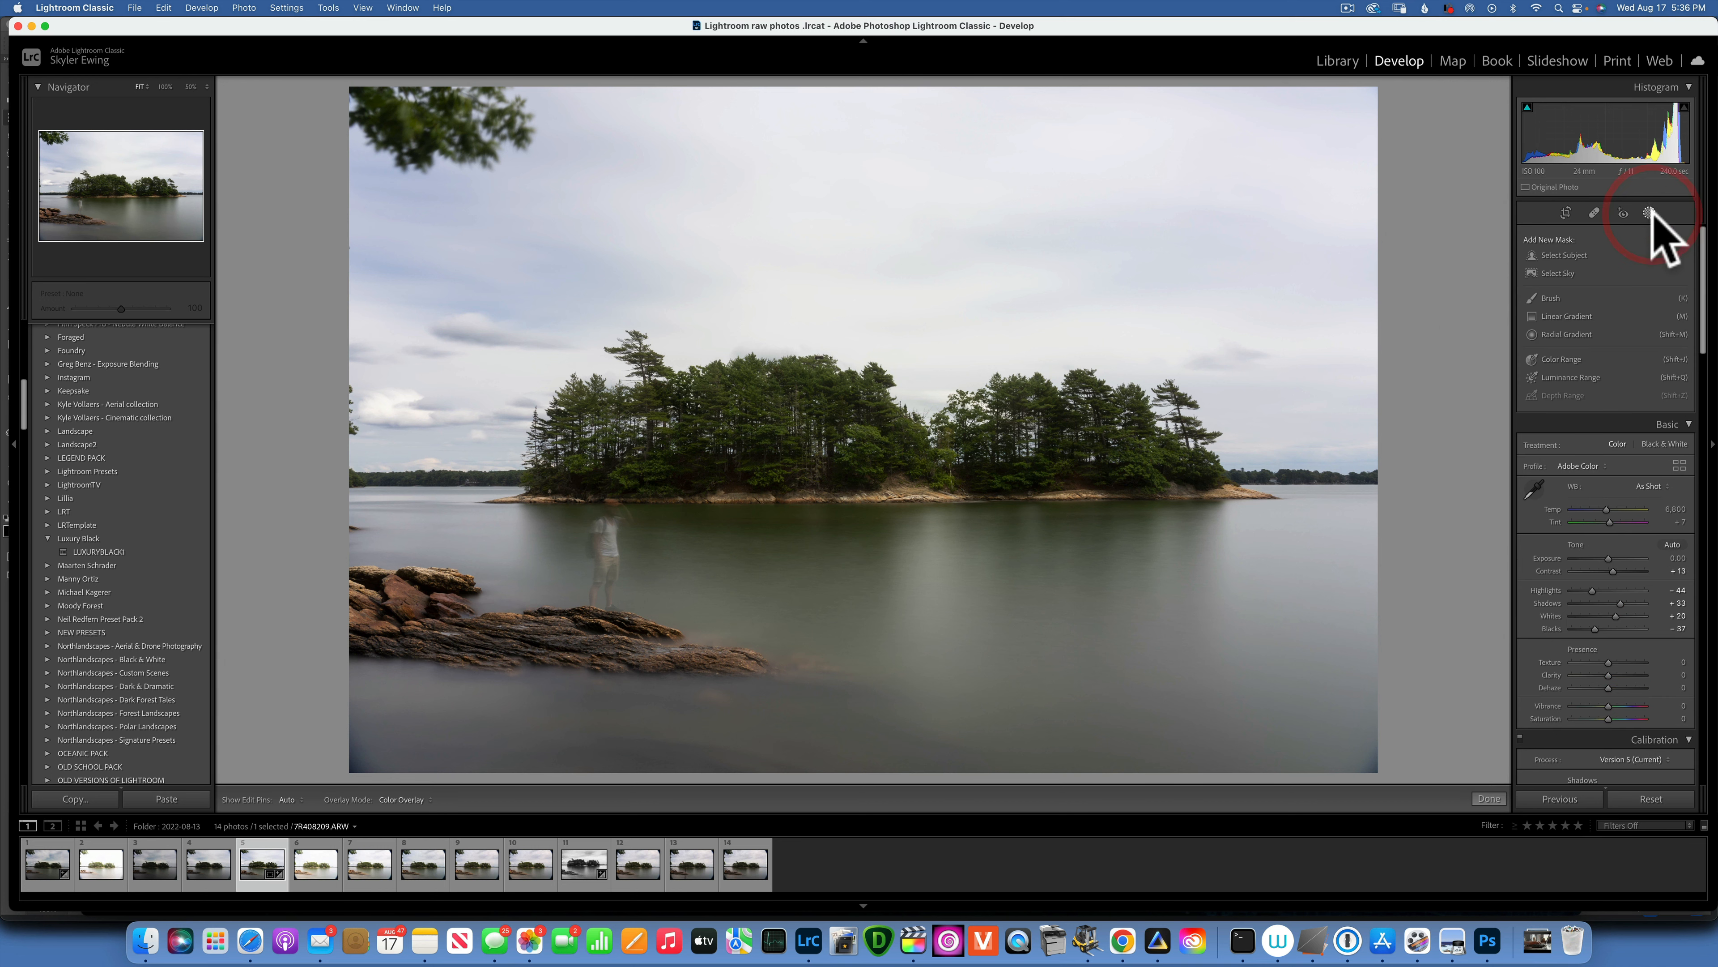
pyautogui.click(1558, 275)
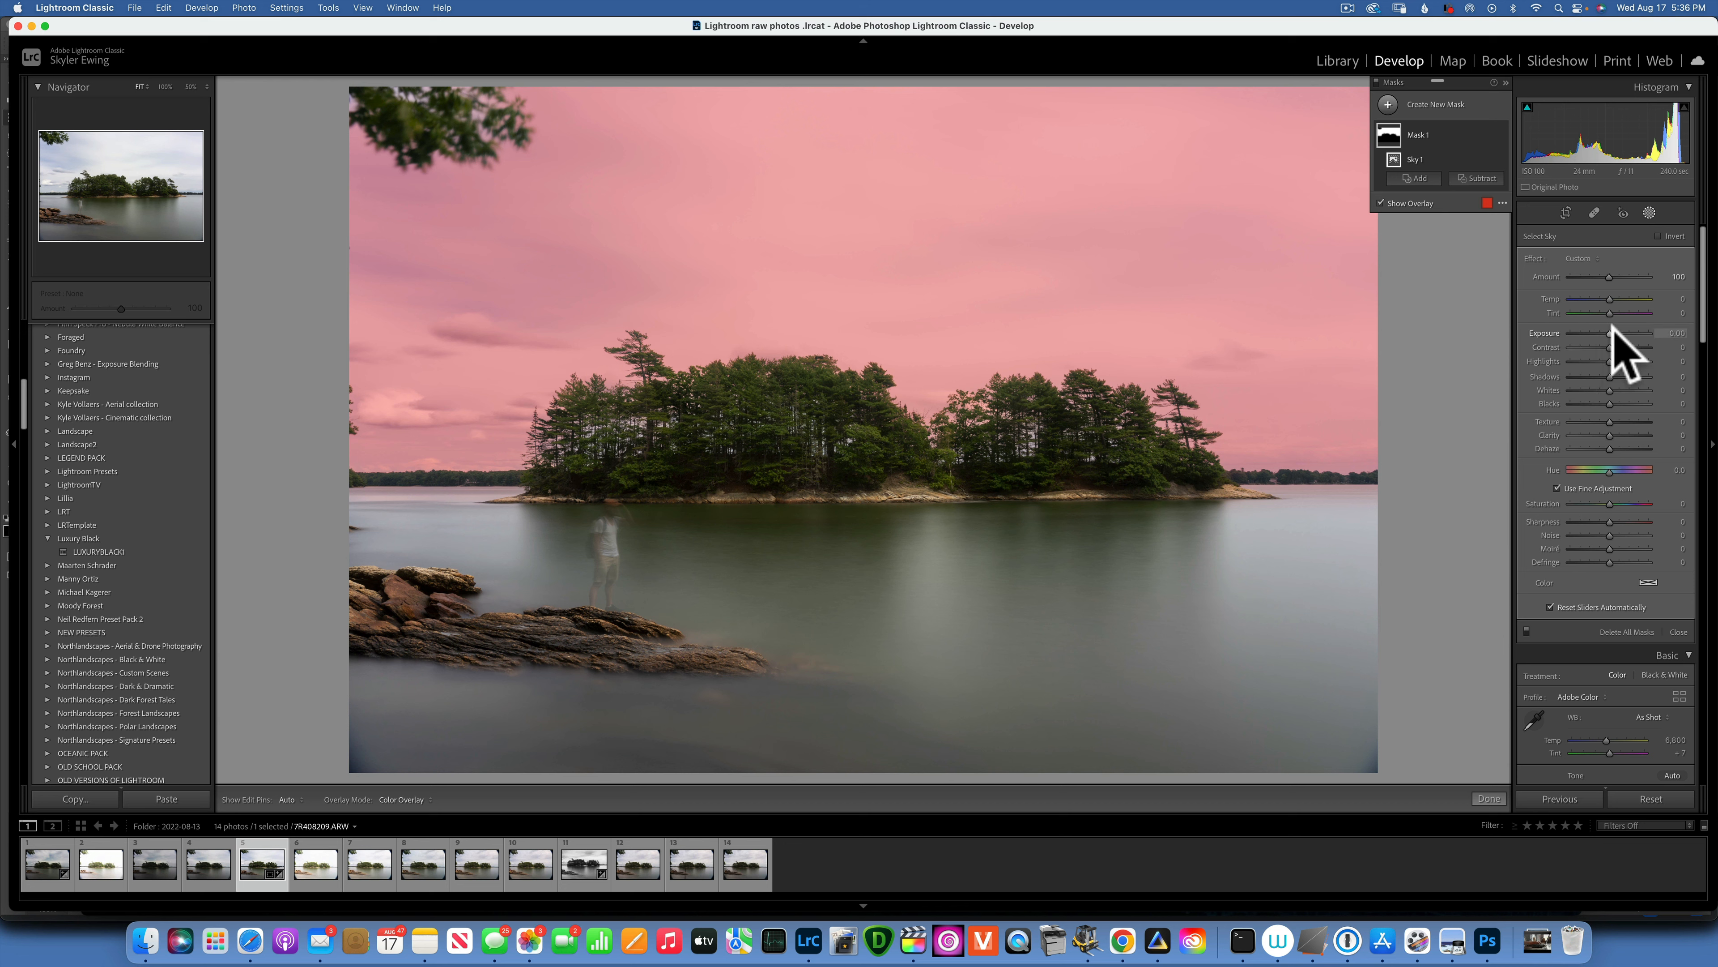
pyautogui.moveTo(1611, 326); pyautogui.dragTo(1606, 331)
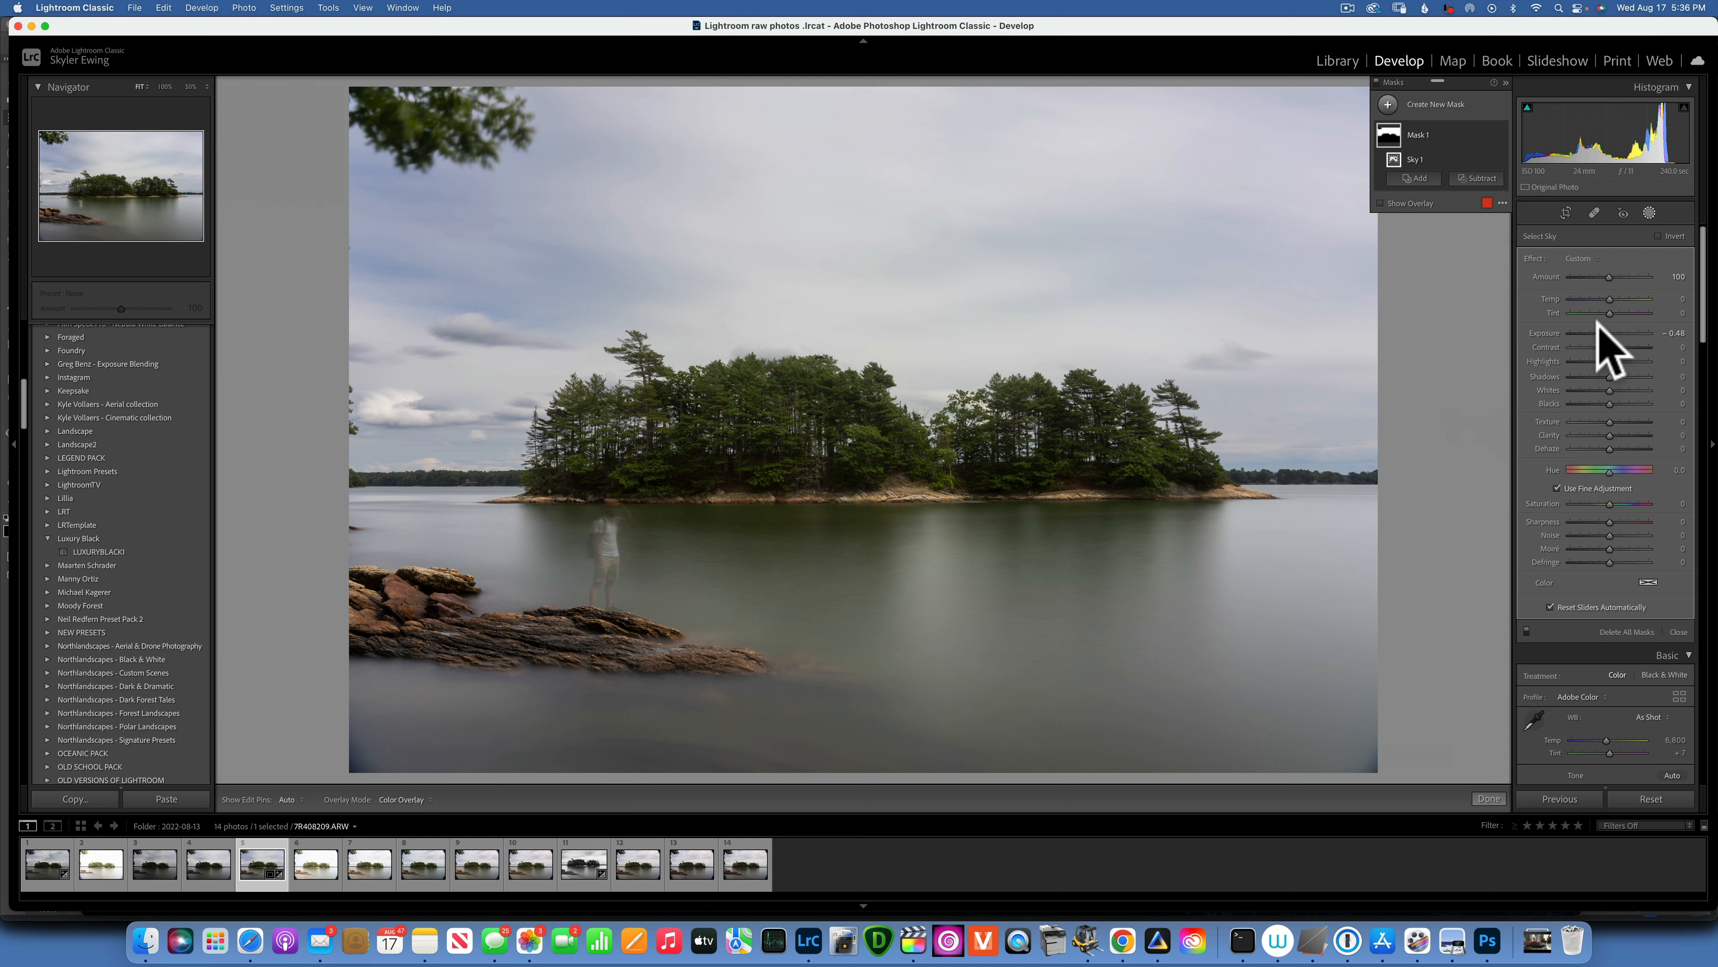
# Add a linear gradient mask from the photo's top edge down to just above the treetops and set its Exposure to -0.28
pyautogui.click(1388, 104)
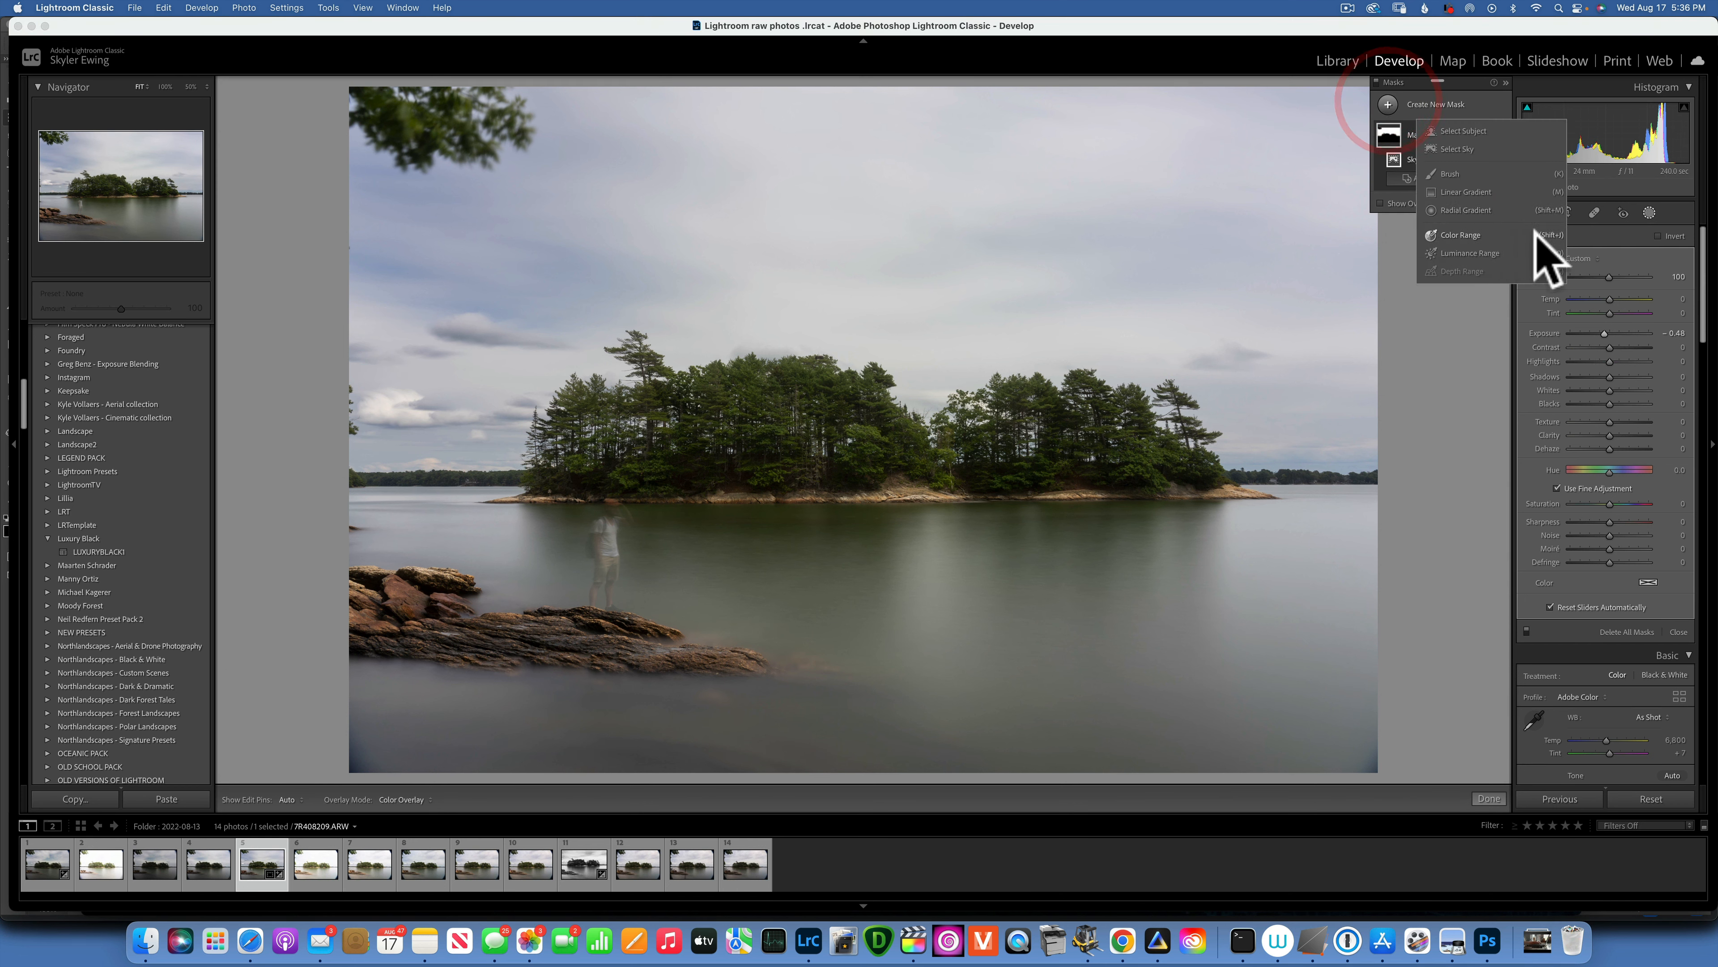
pyautogui.click(1467, 190)
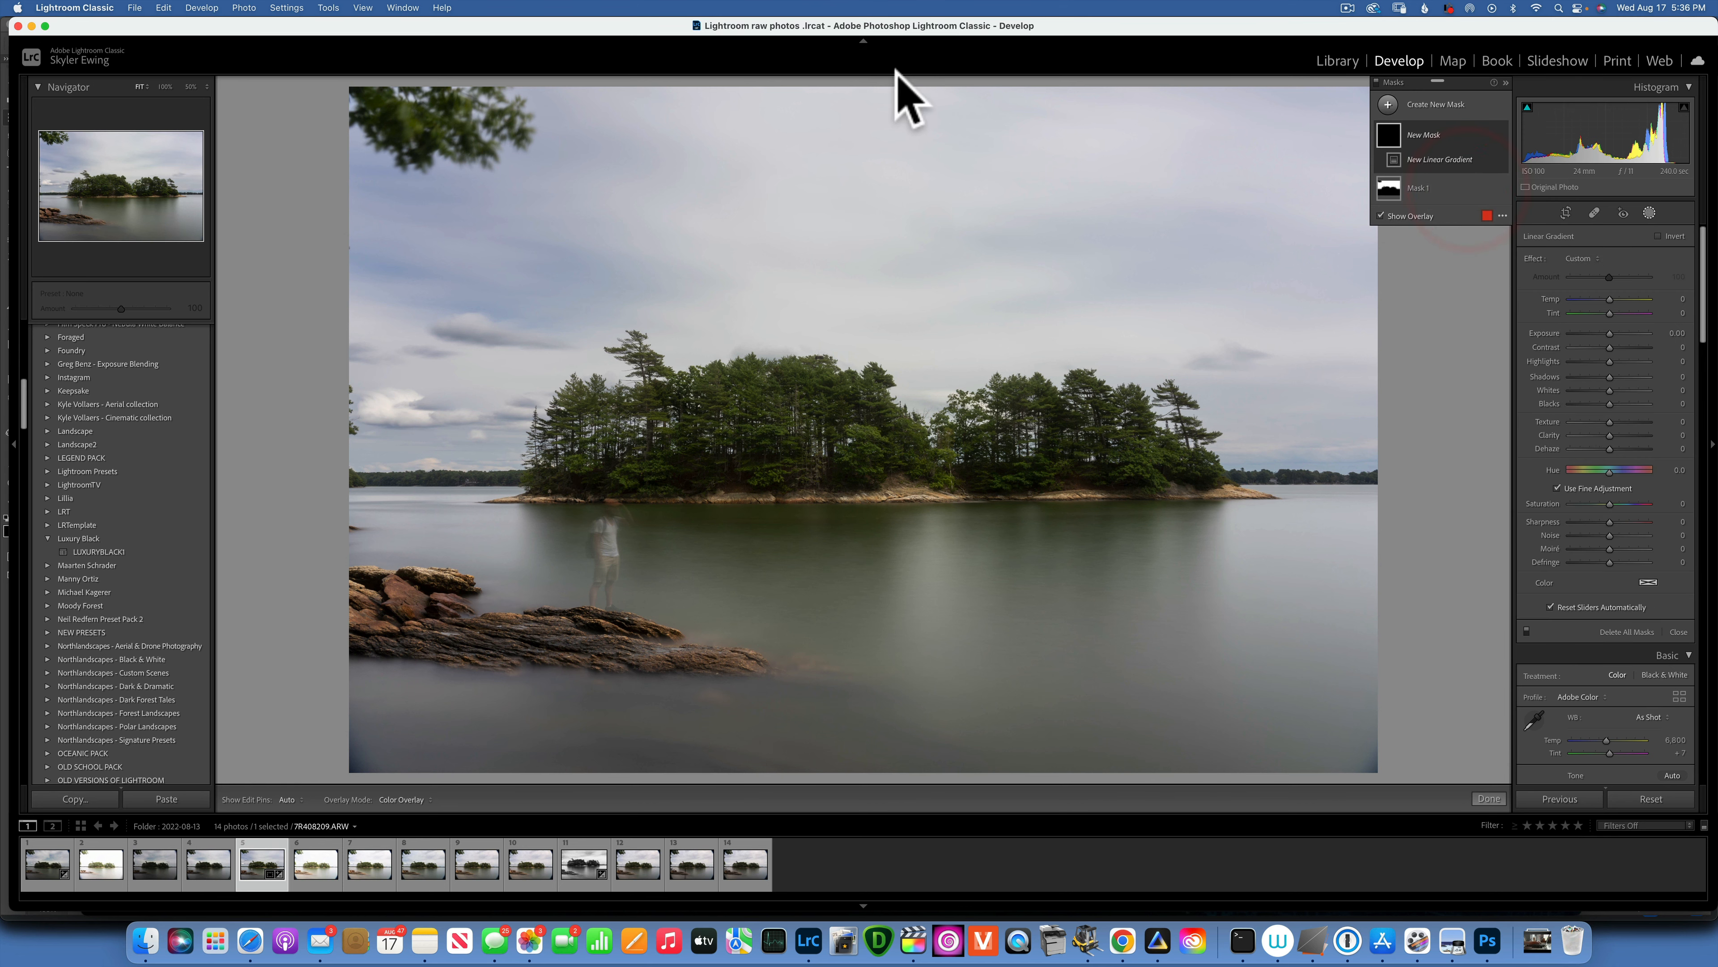
pyautogui.moveTo(894, 86); pyautogui.dragTo(895, 357)
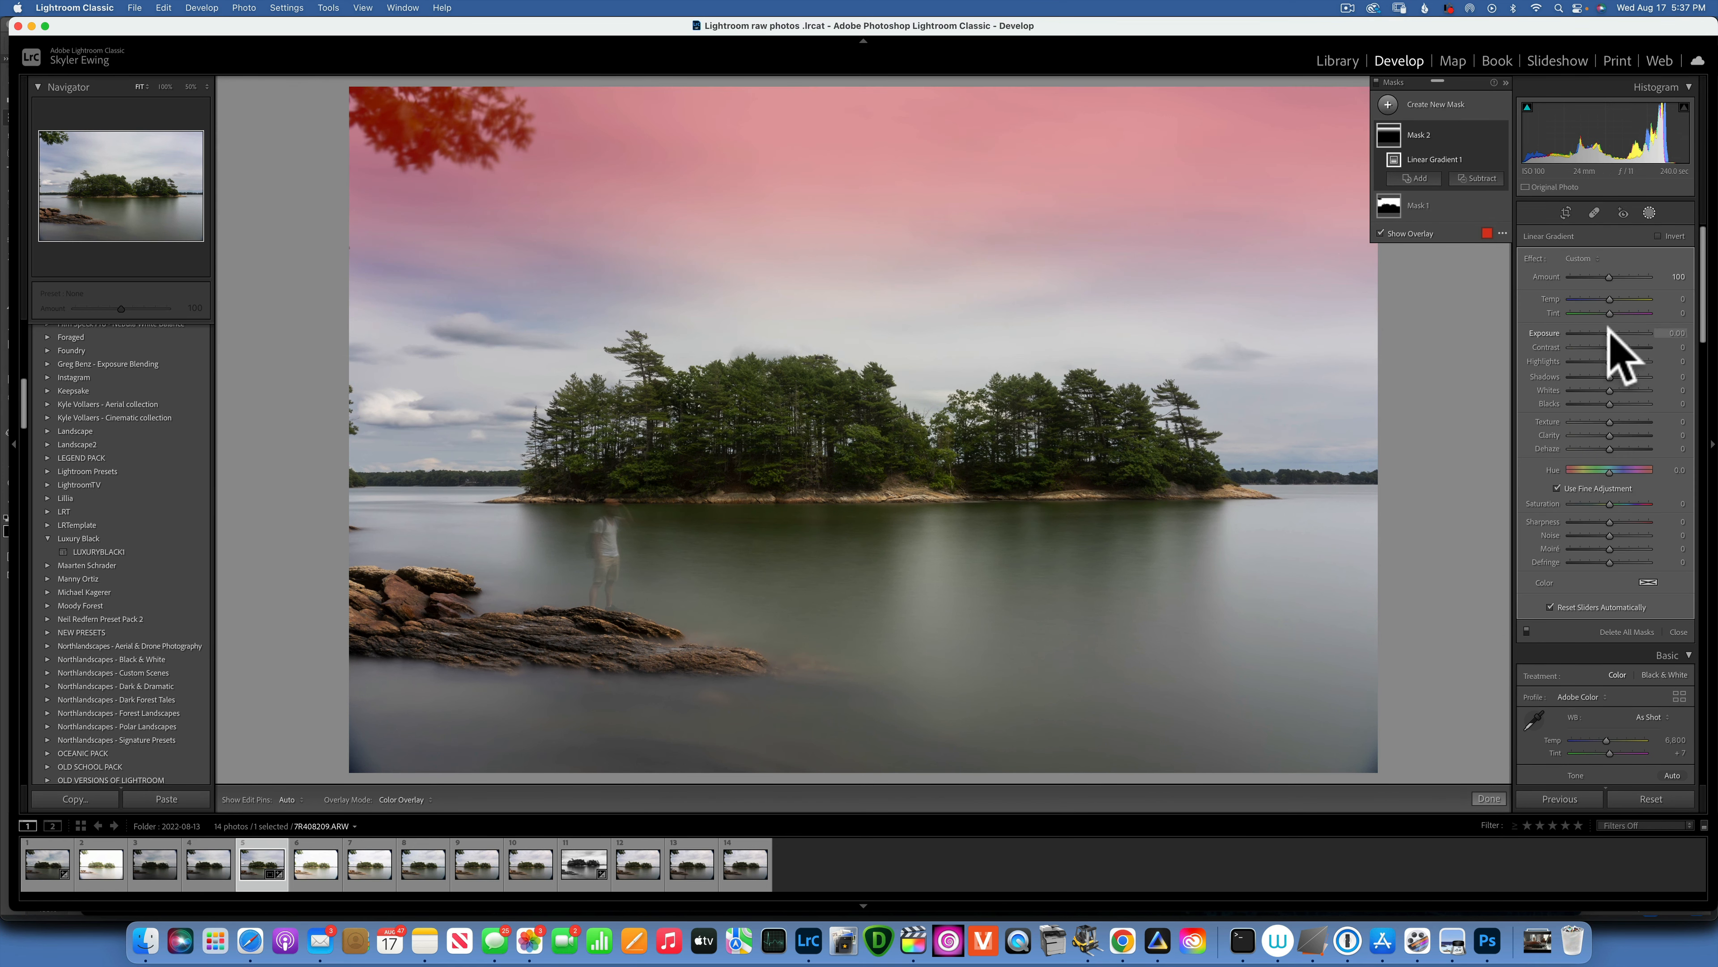
pyautogui.press('o')
pyautogui.moveTo(1611, 332); pyautogui.dragTo(1607, 332)
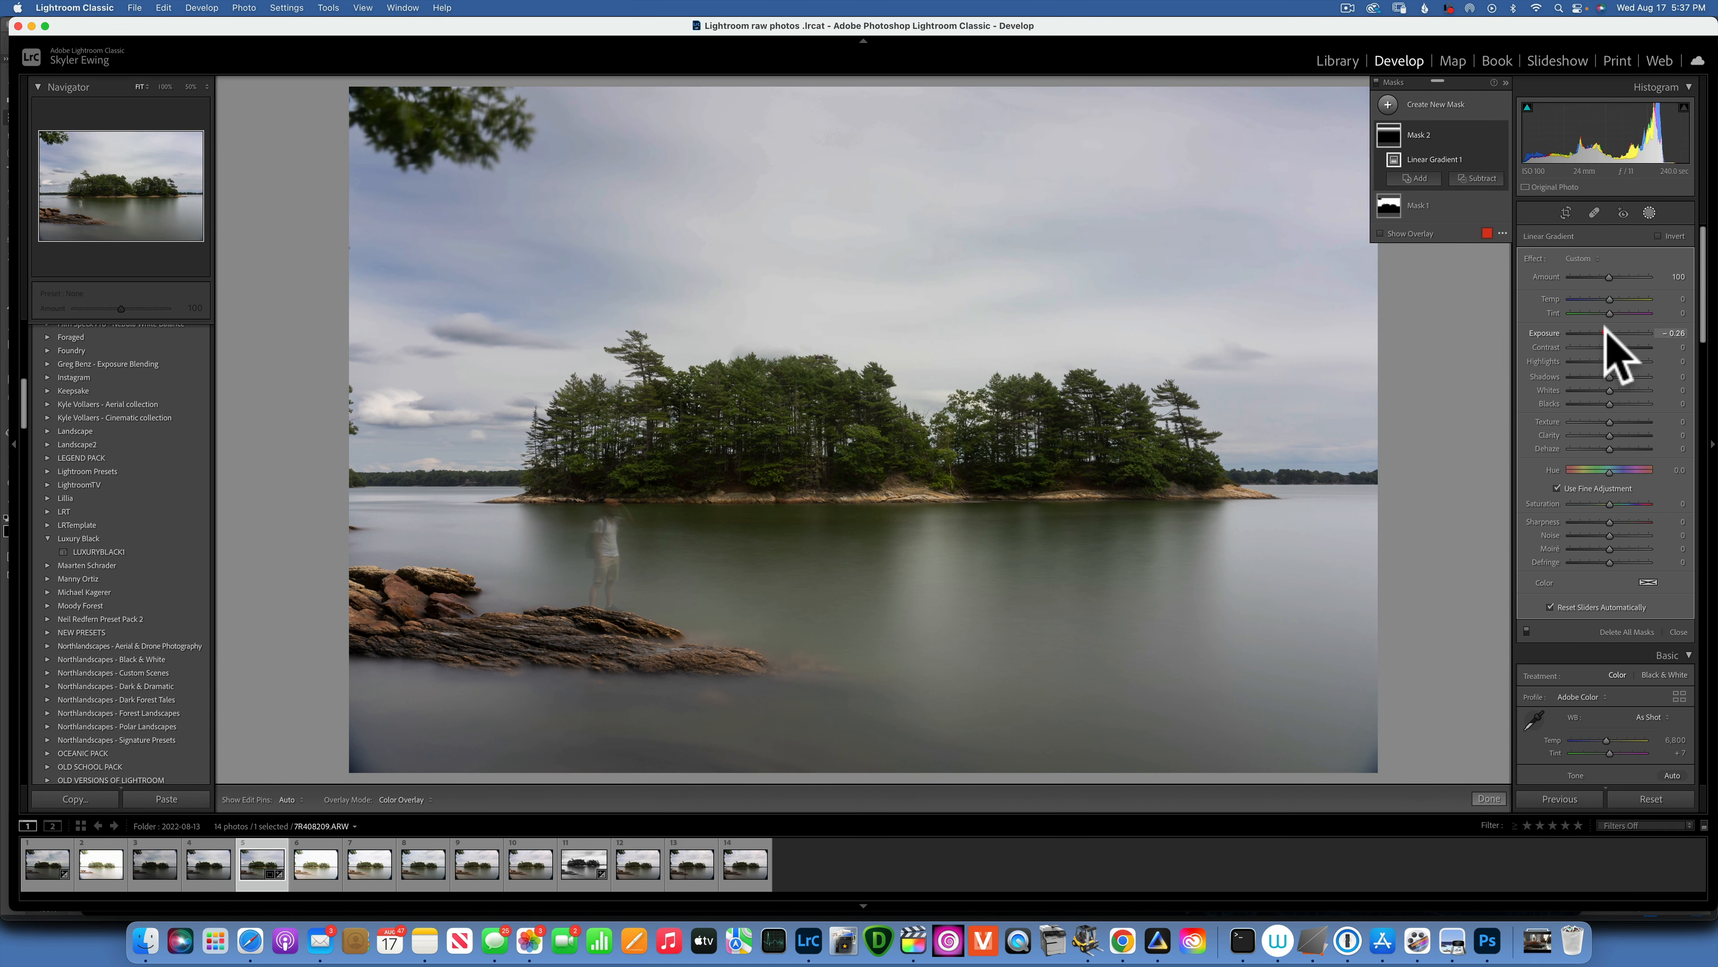
pyautogui.click(1608, 332)
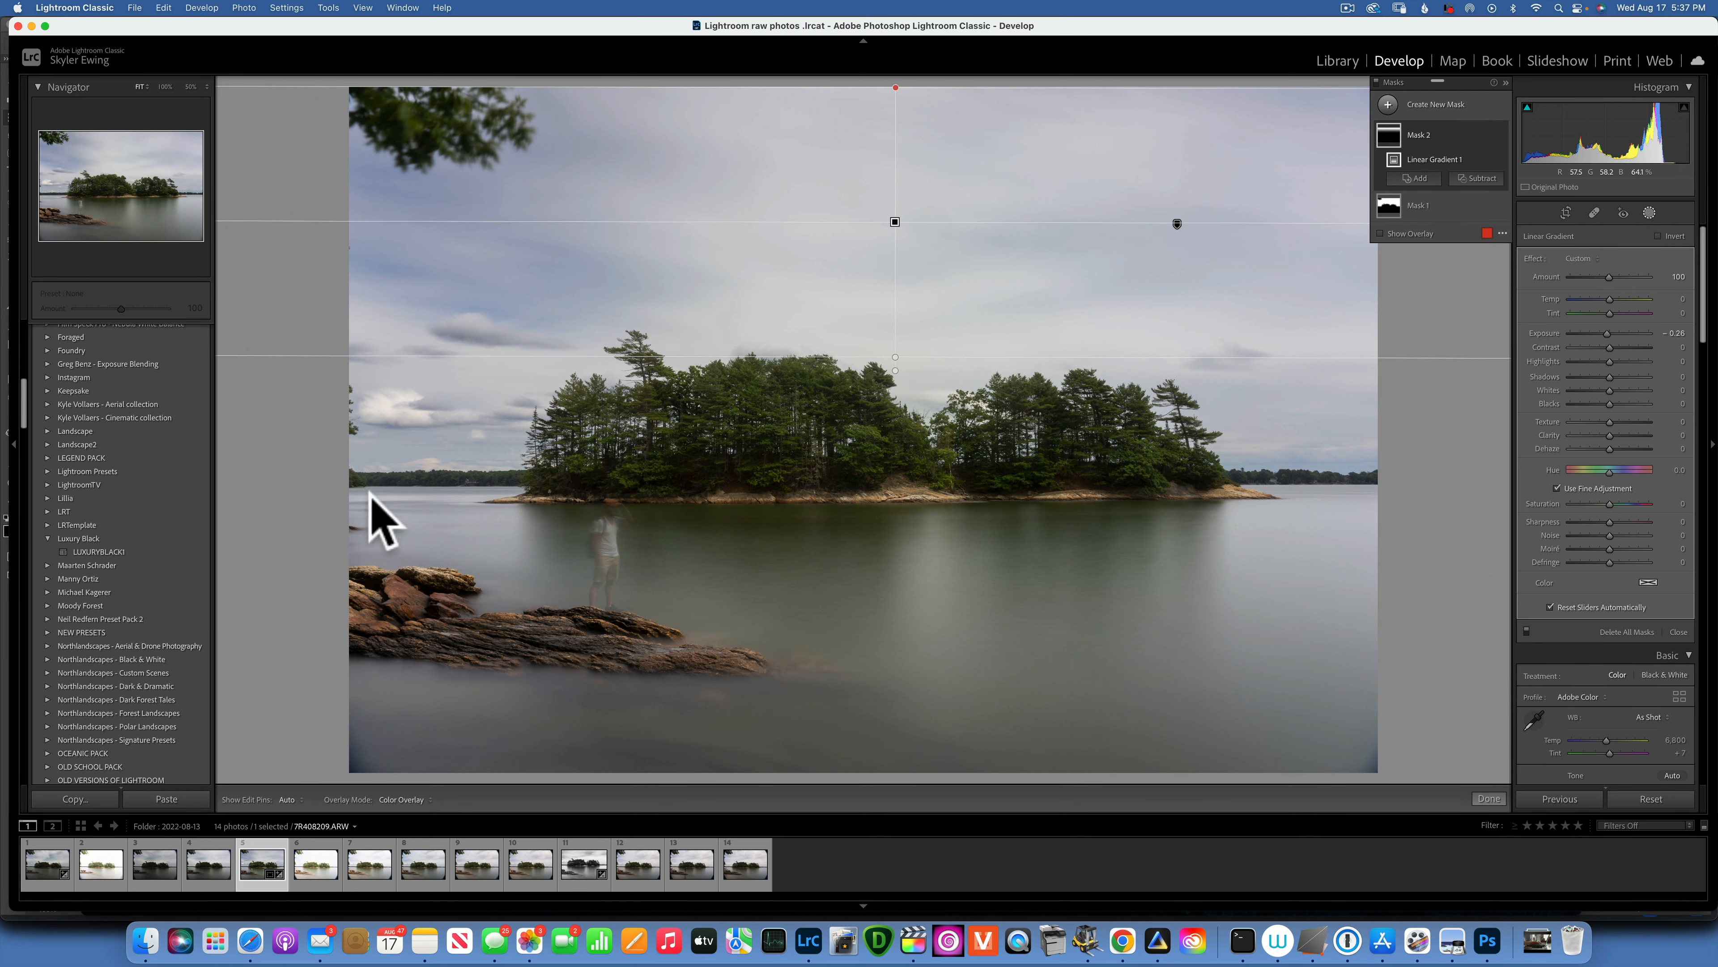
# Tighten the photo's crop slightly from the upper-left corner, reposition the island scene within the frame and apply the crop
pyautogui.click(1567, 213)
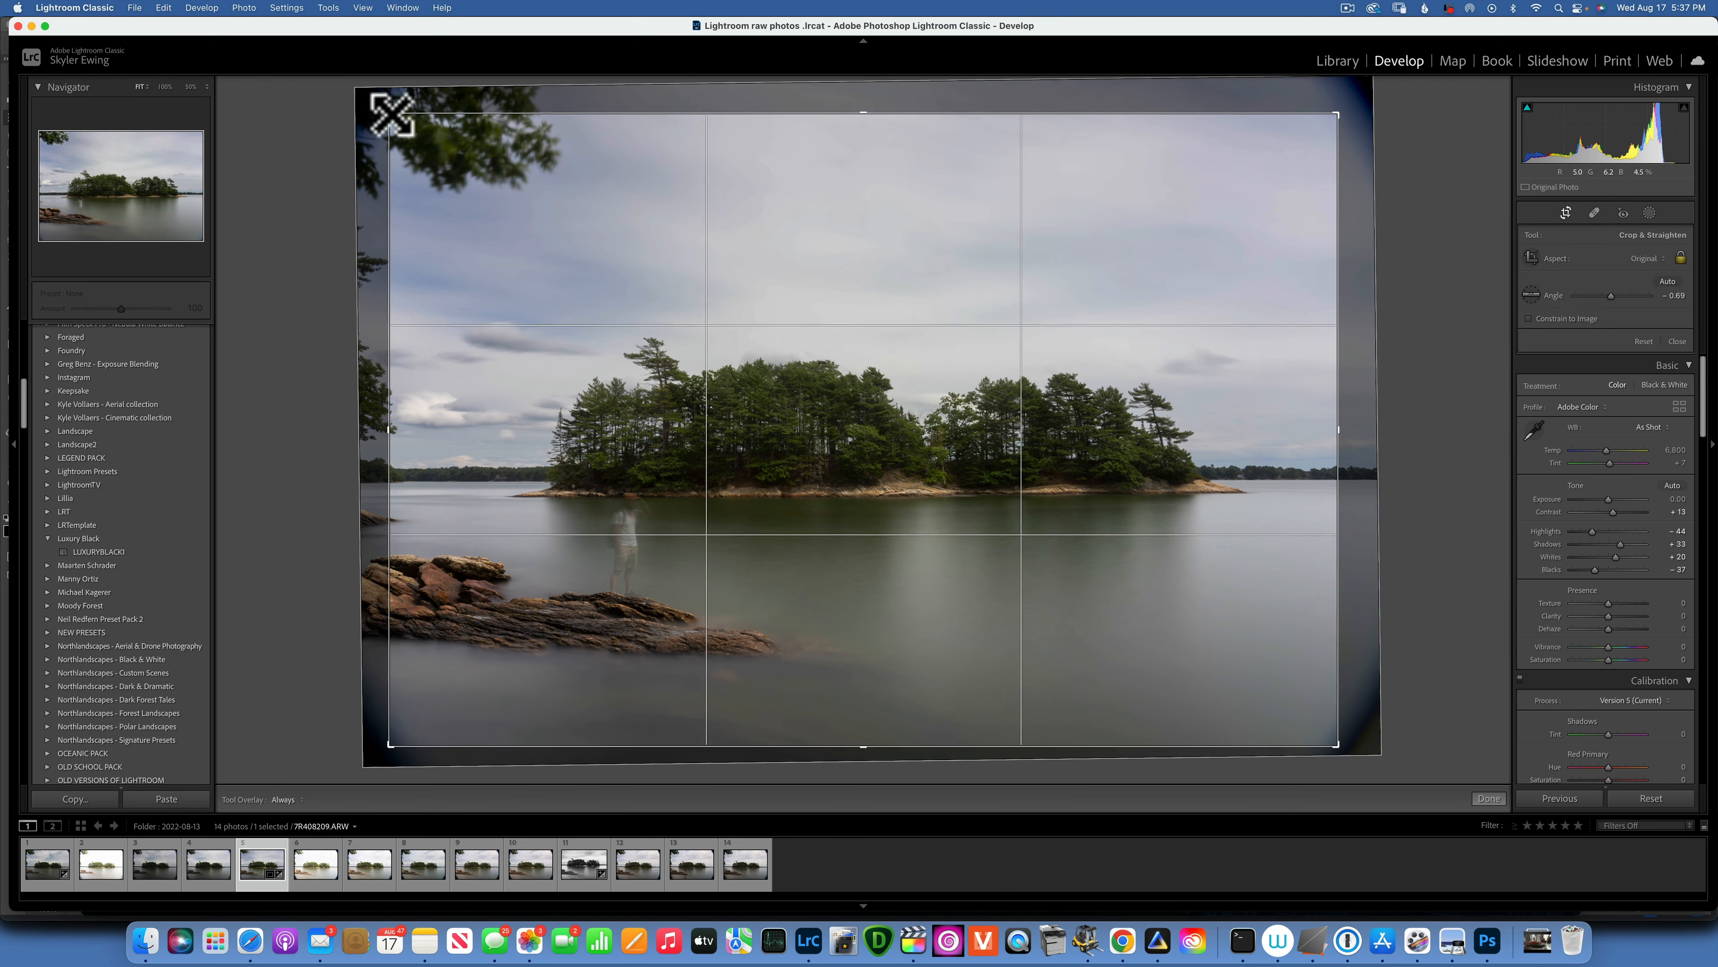
pyautogui.moveTo(391, 114); pyautogui.dragTo(397, 116)
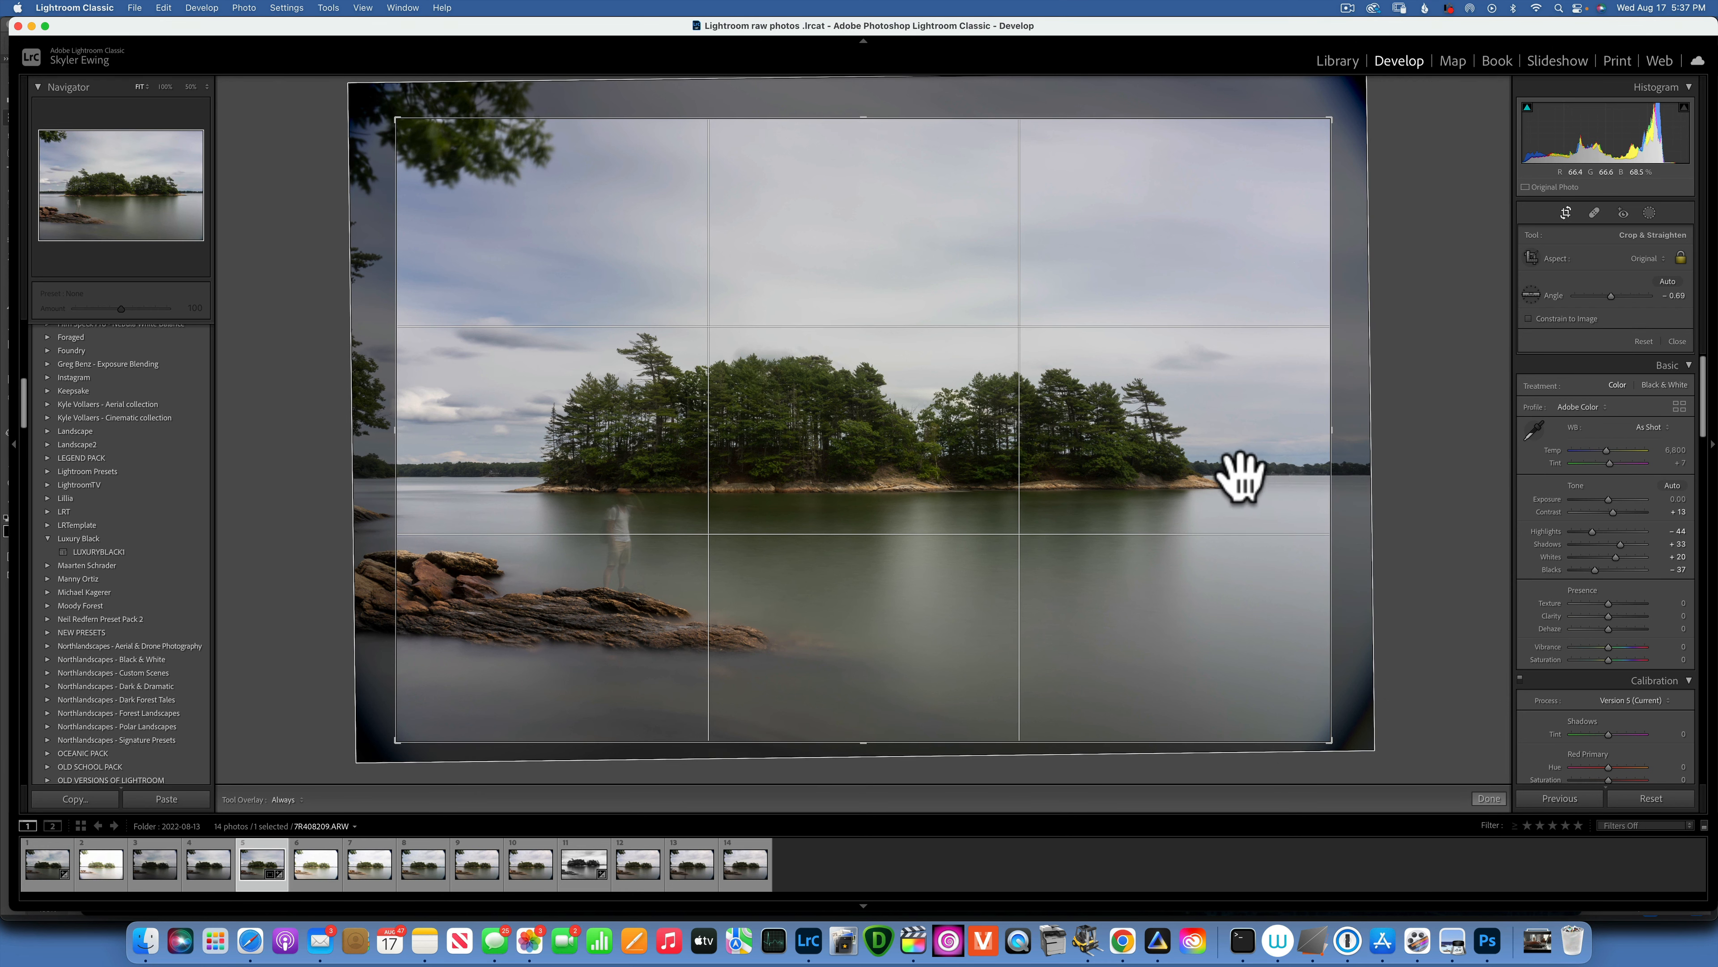
pyautogui.moveTo(641, 434); pyautogui.dragTo(638, 432)
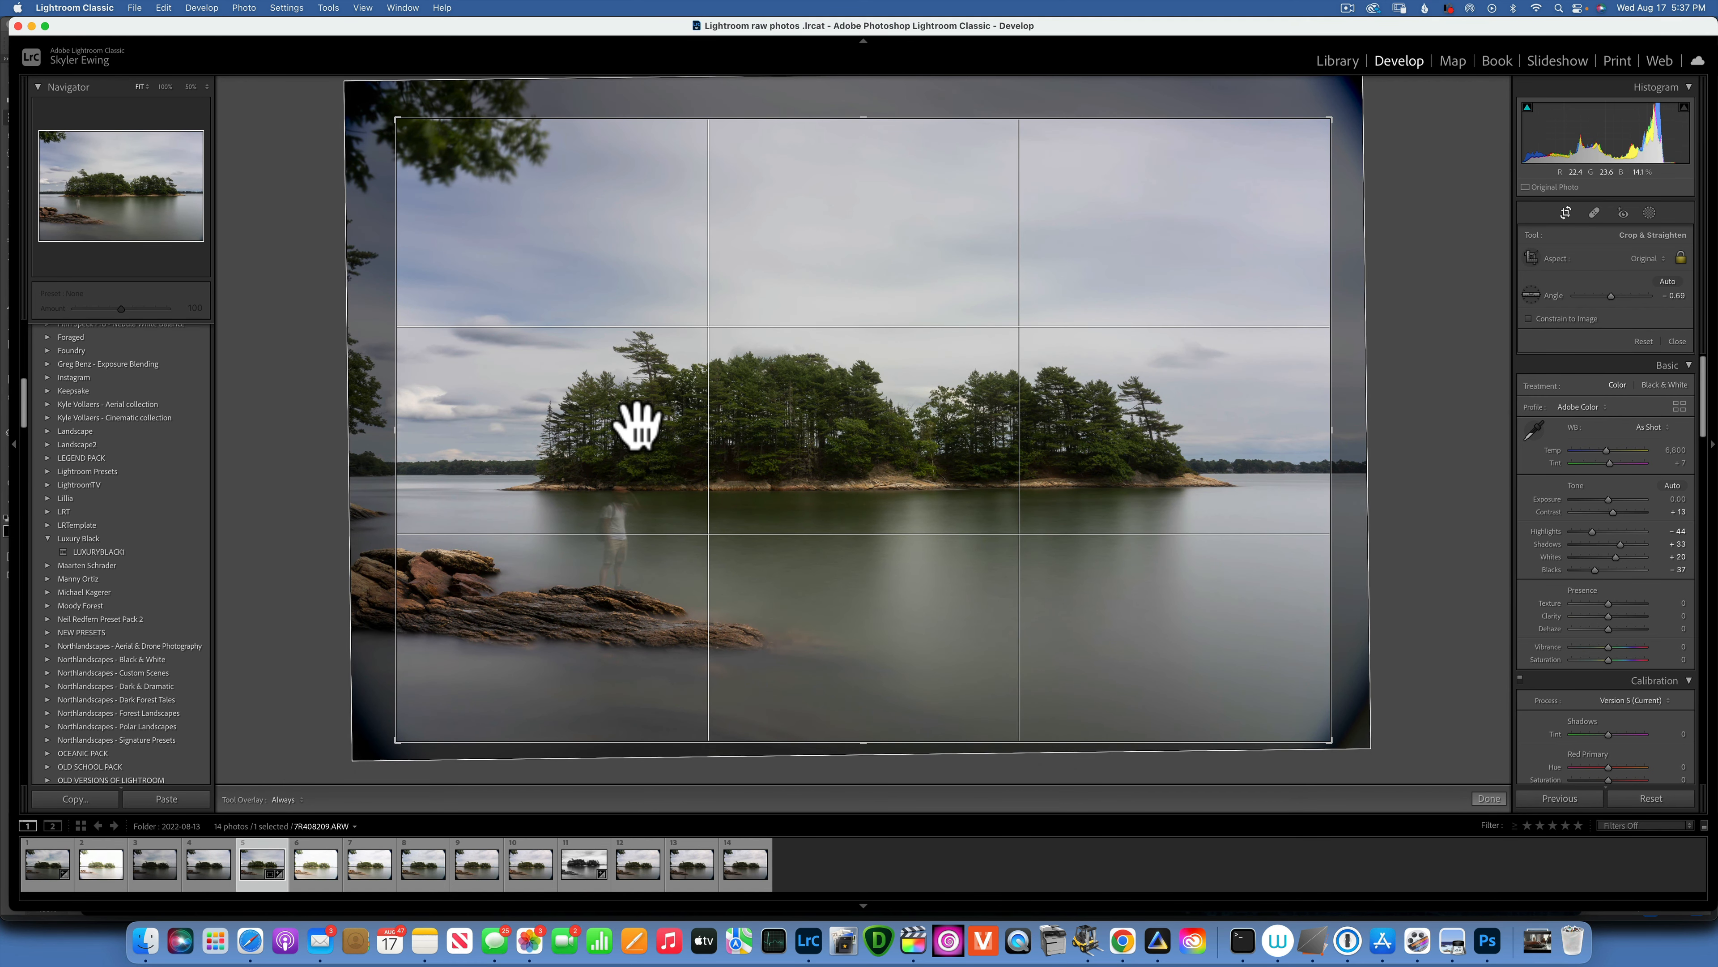
pyautogui.press('Return')
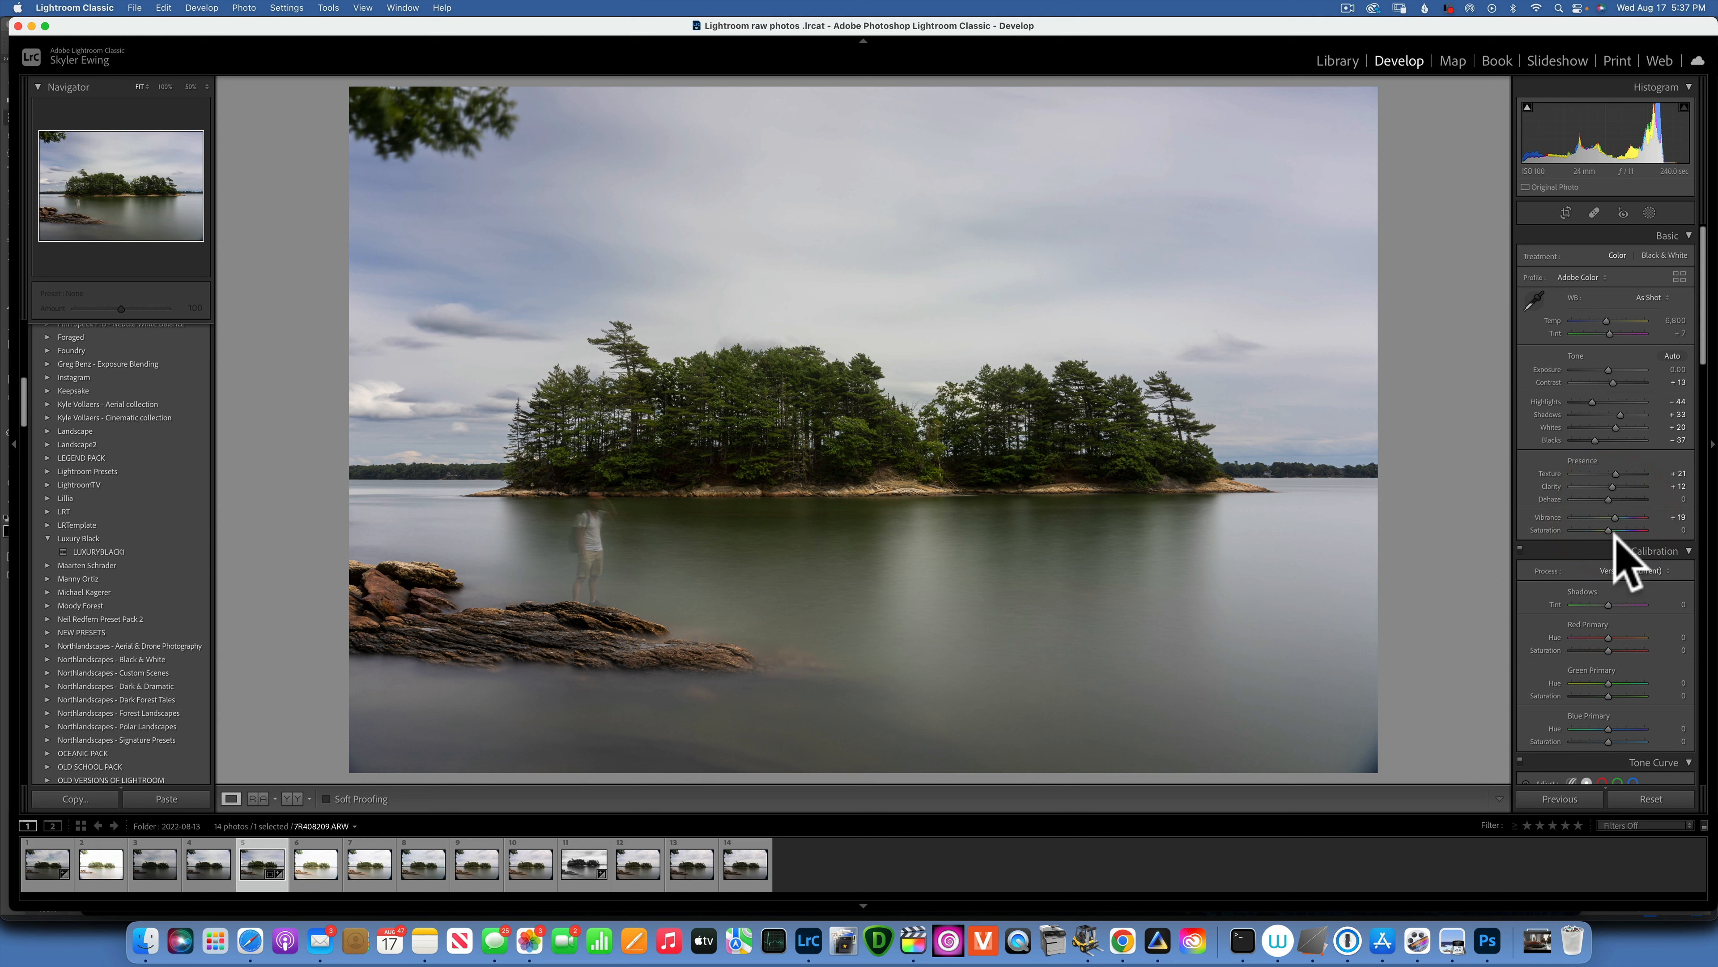
# Set the photo's sharpening Masking to 83
pyautogui.scroll(-5, 1614, 532)
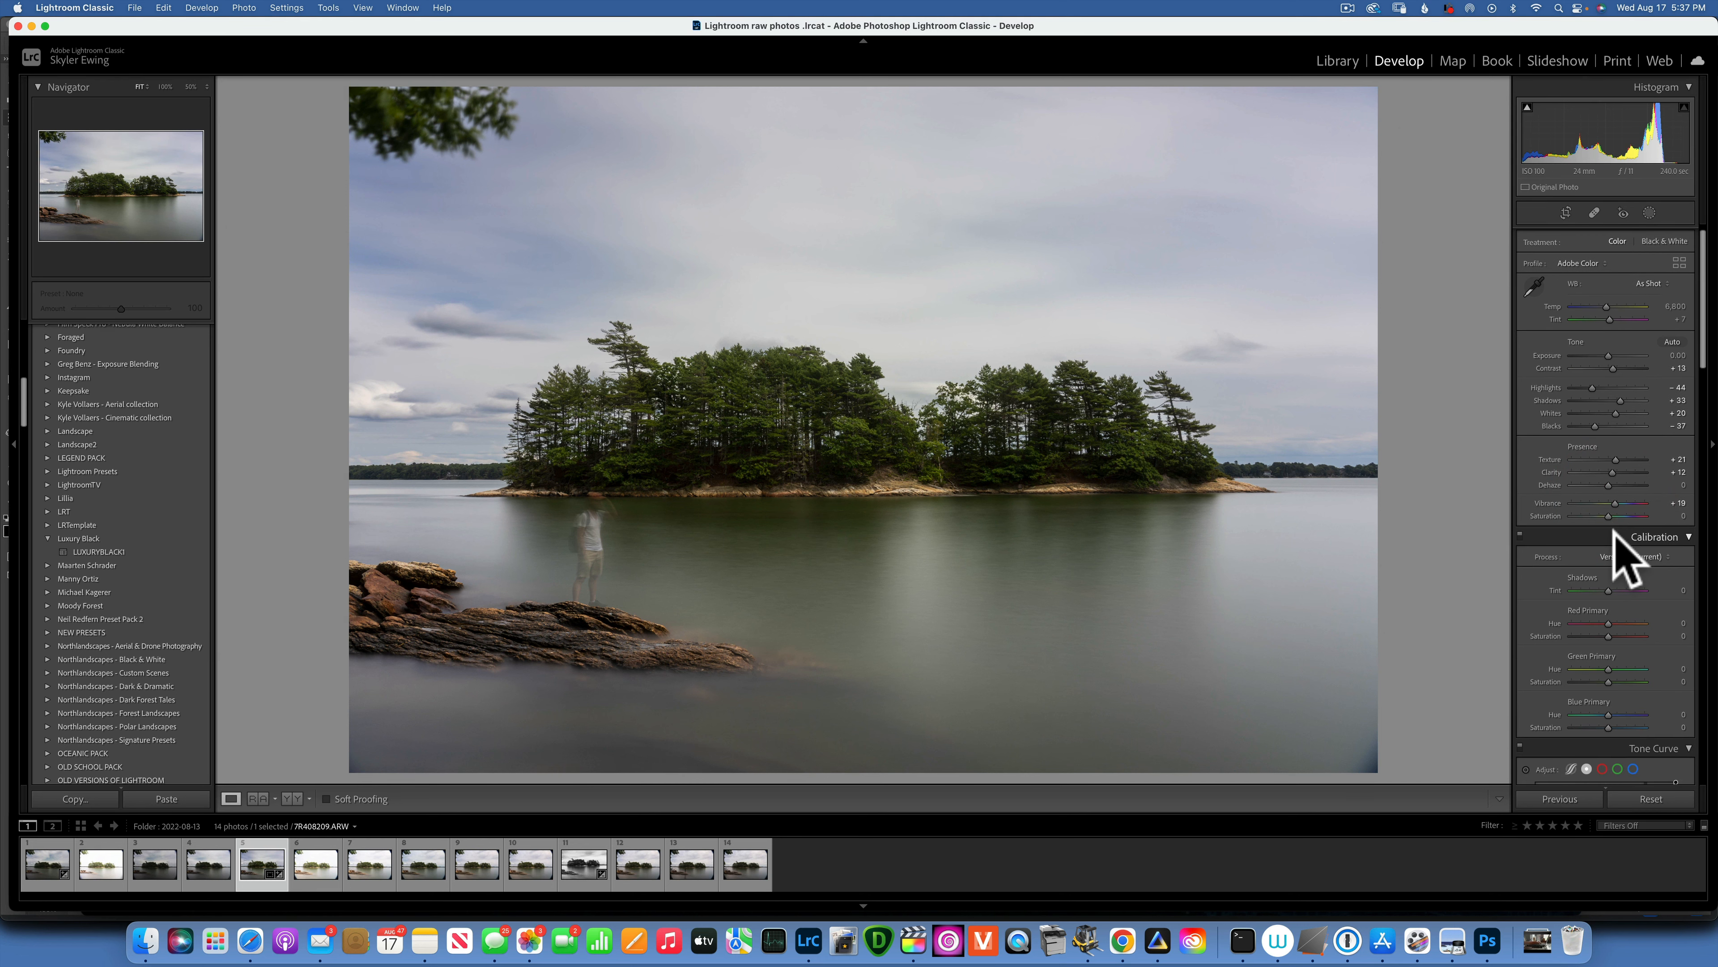
pyautogui.scroll(-8, 1611, 530)
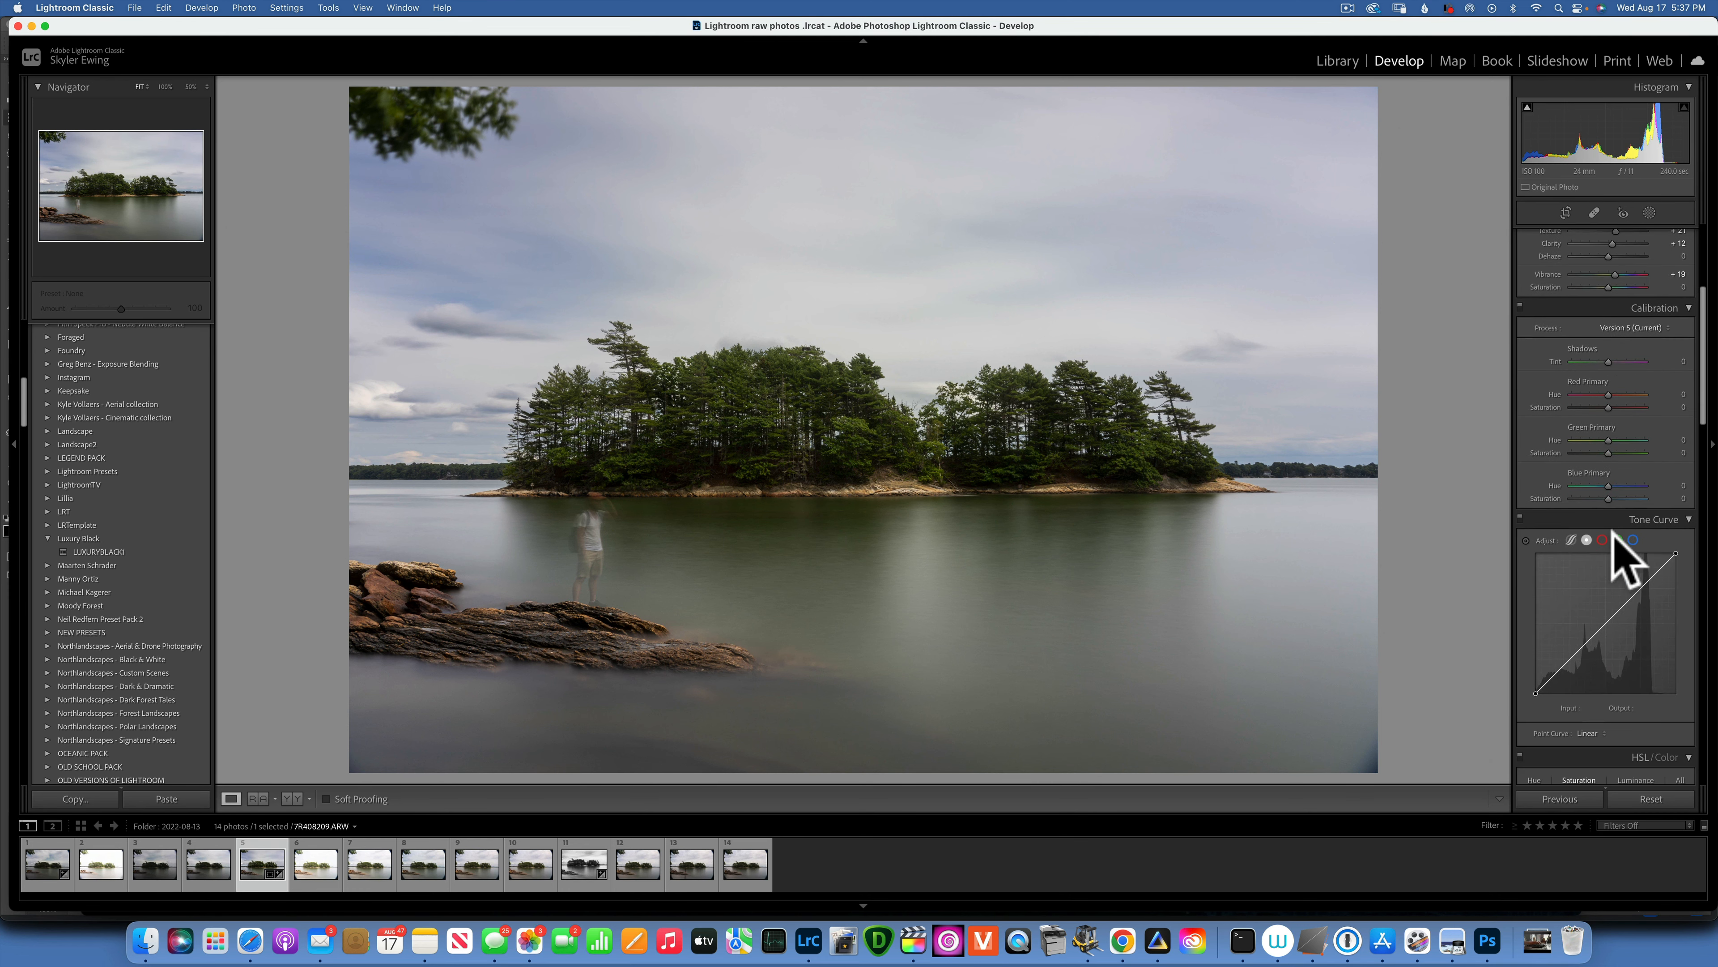
pyautogui.scroll(-14, 1611, 531)
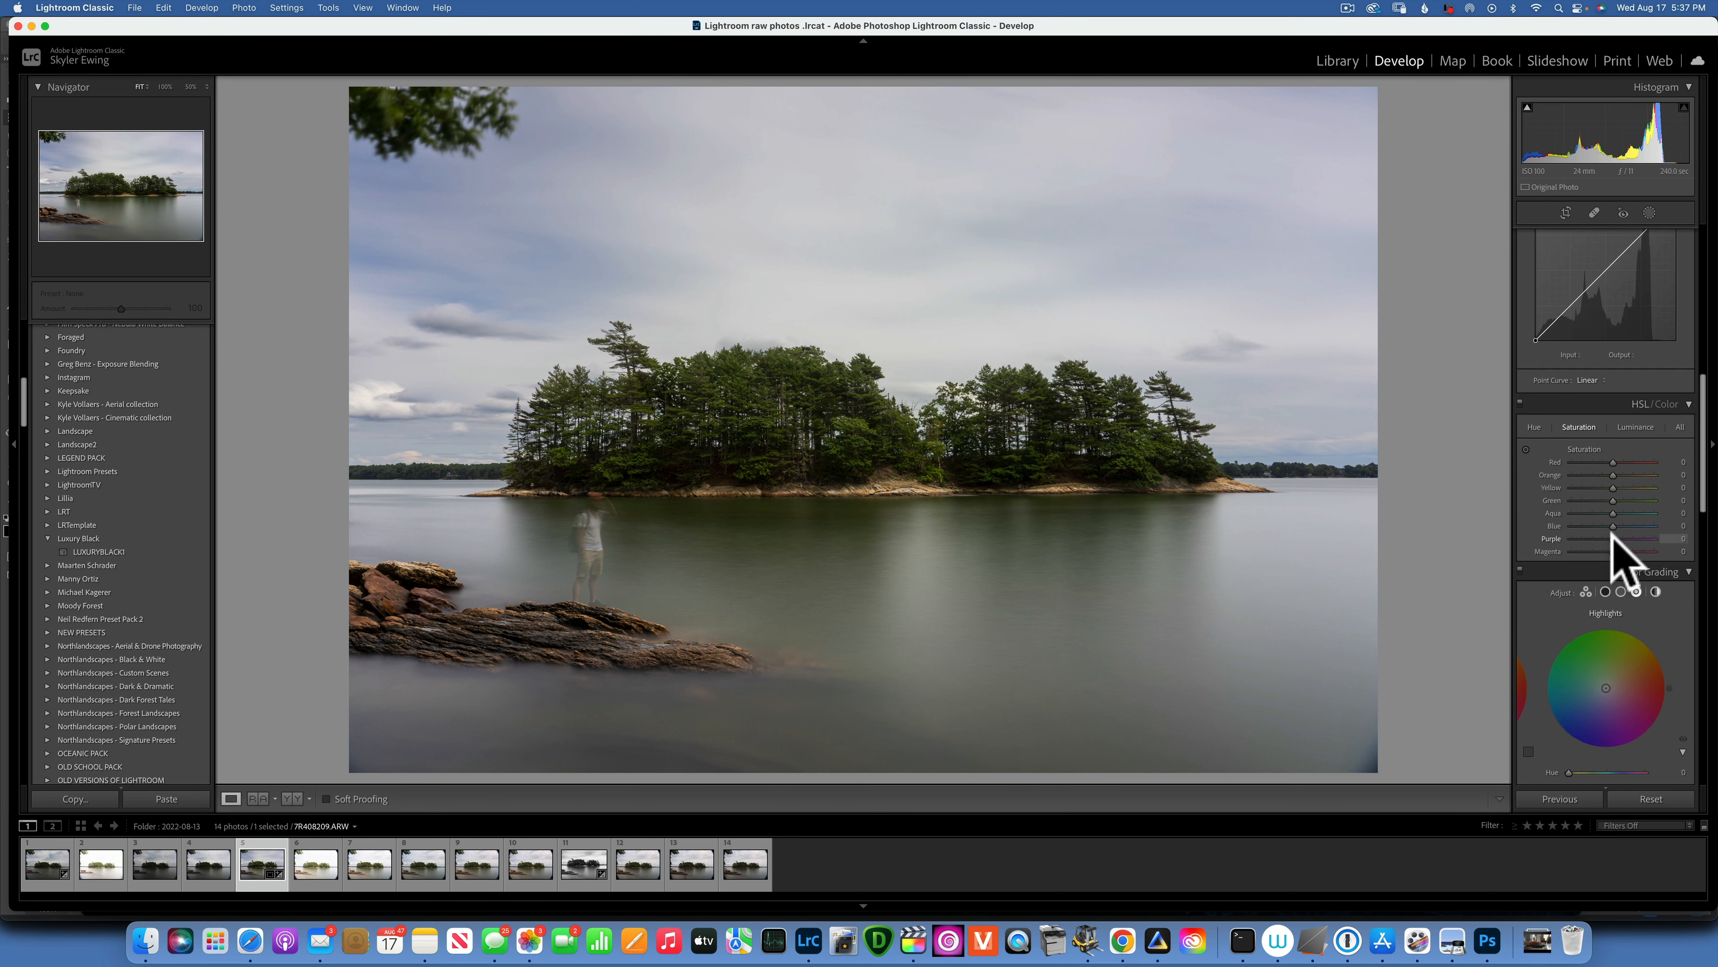
pyautogui.scroll(-4, 1611, 536)
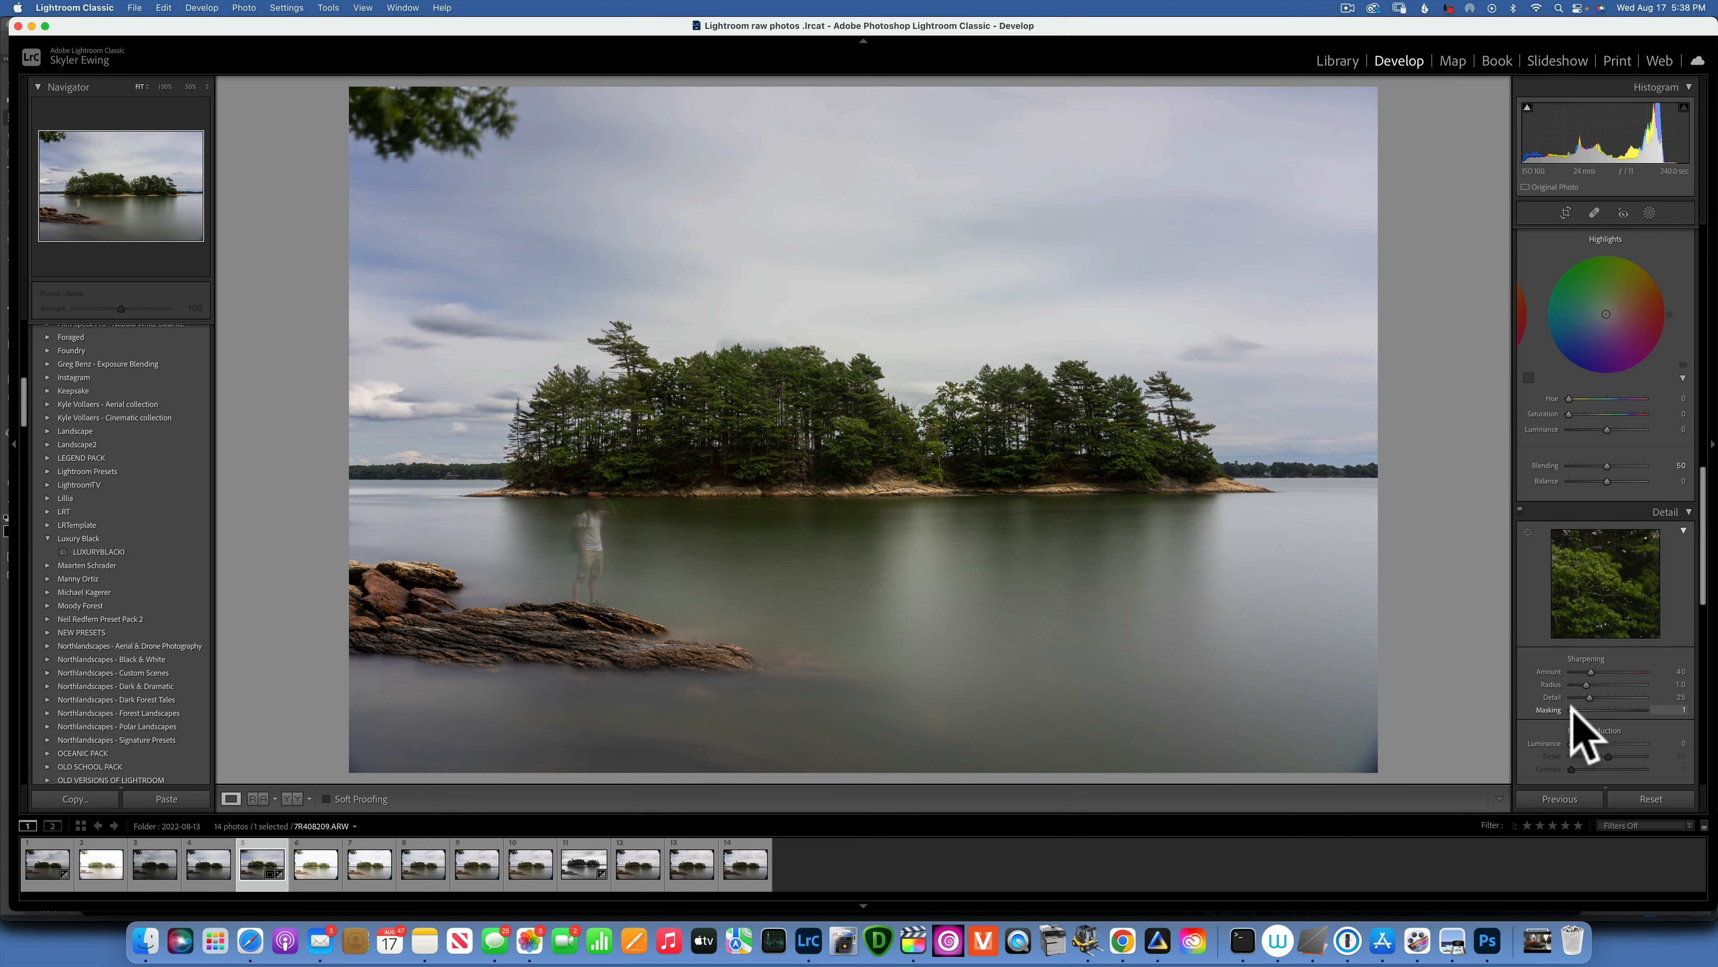
pyautogui.moveTo(1572, 709); pyautogui.dragTo(1630, 709)
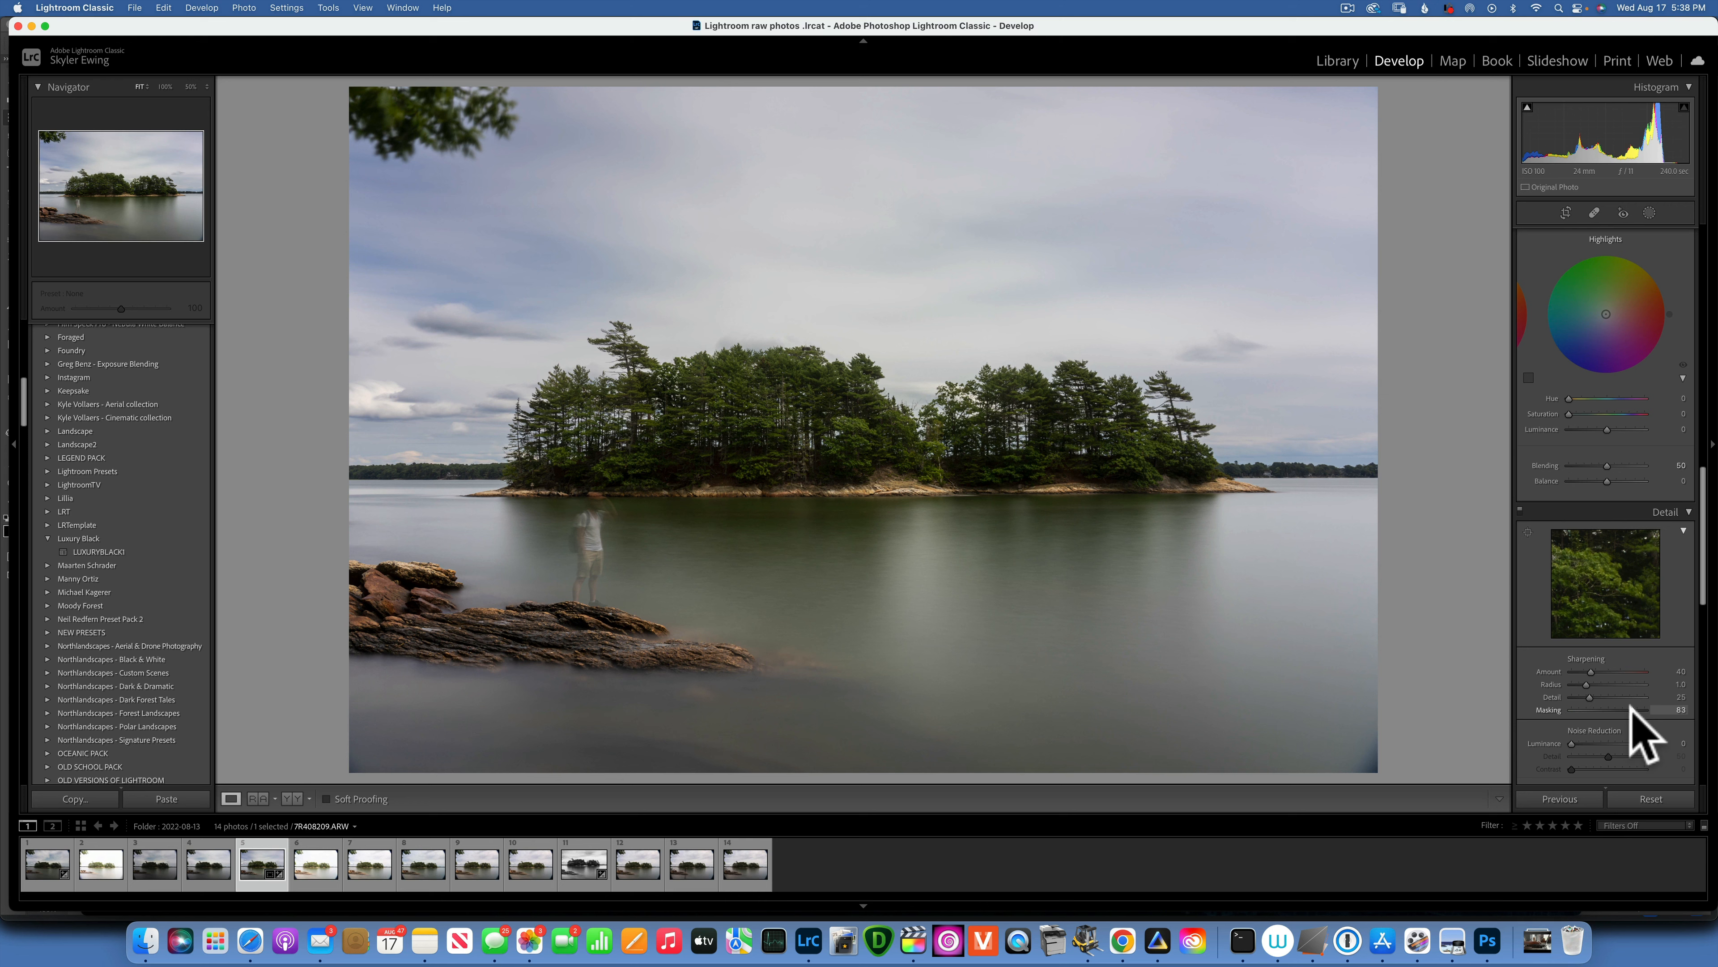
# Enable Remove Chromatic Aberration in the lens corrections and open the photo in Photoshop for editing
pyautogui.scroll(-5, 1630, 705)
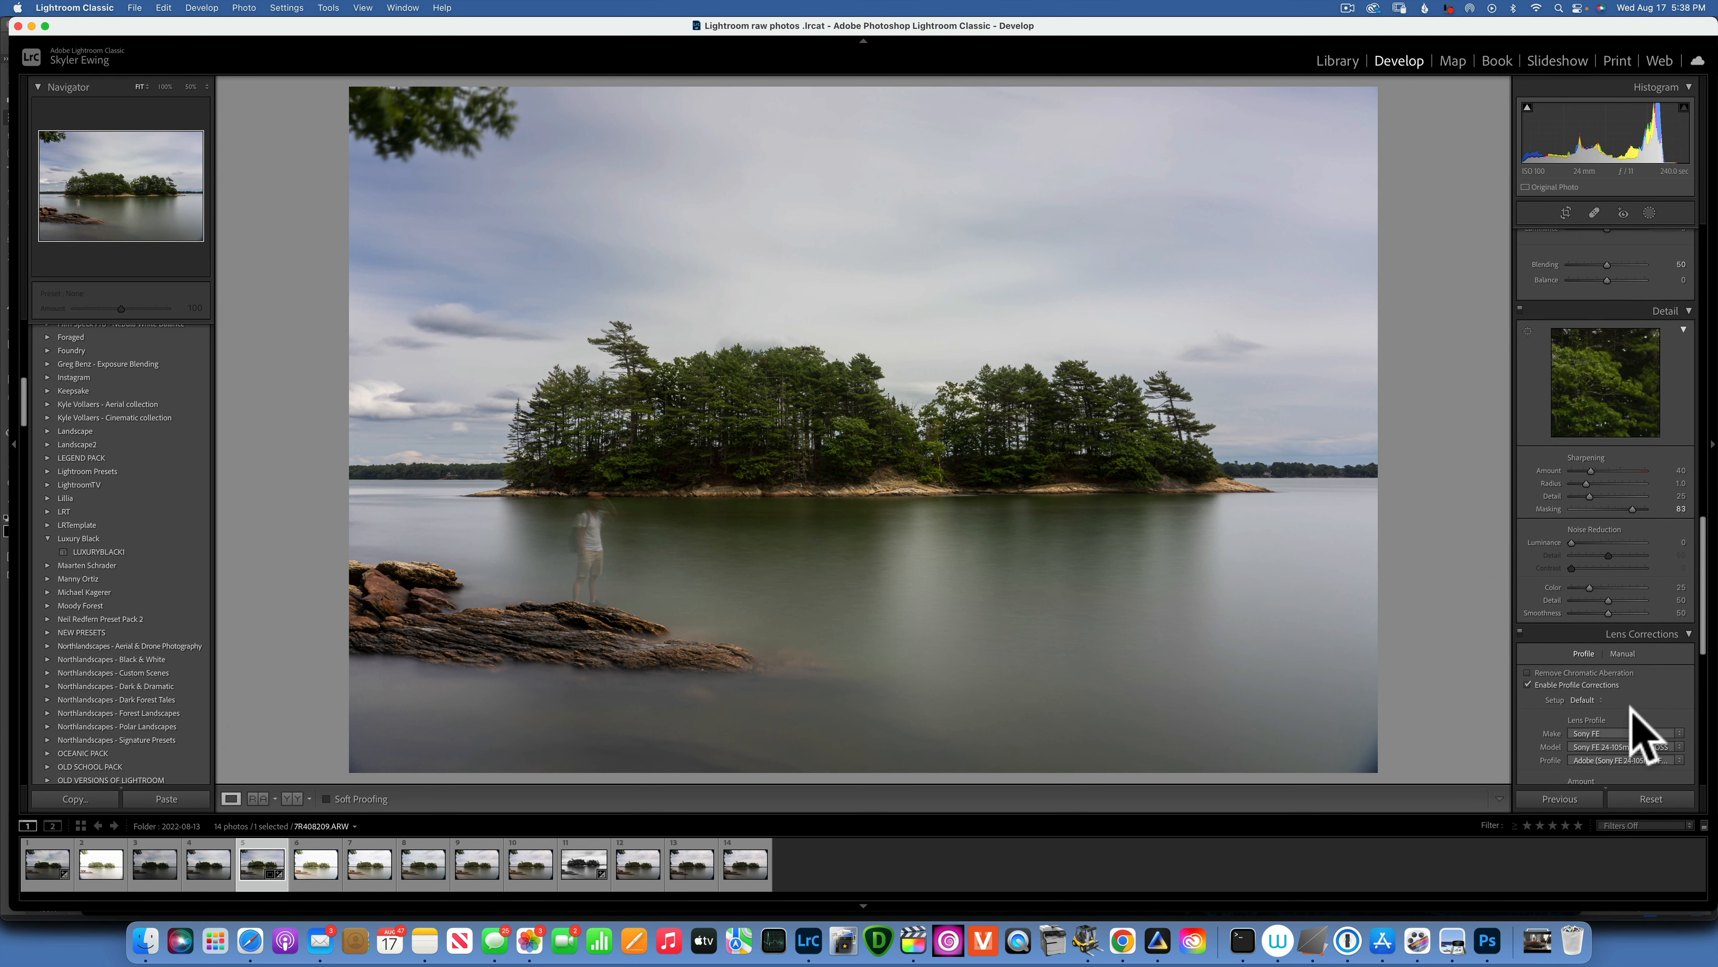
pyautogui.scroll(-2, 1630, 705)
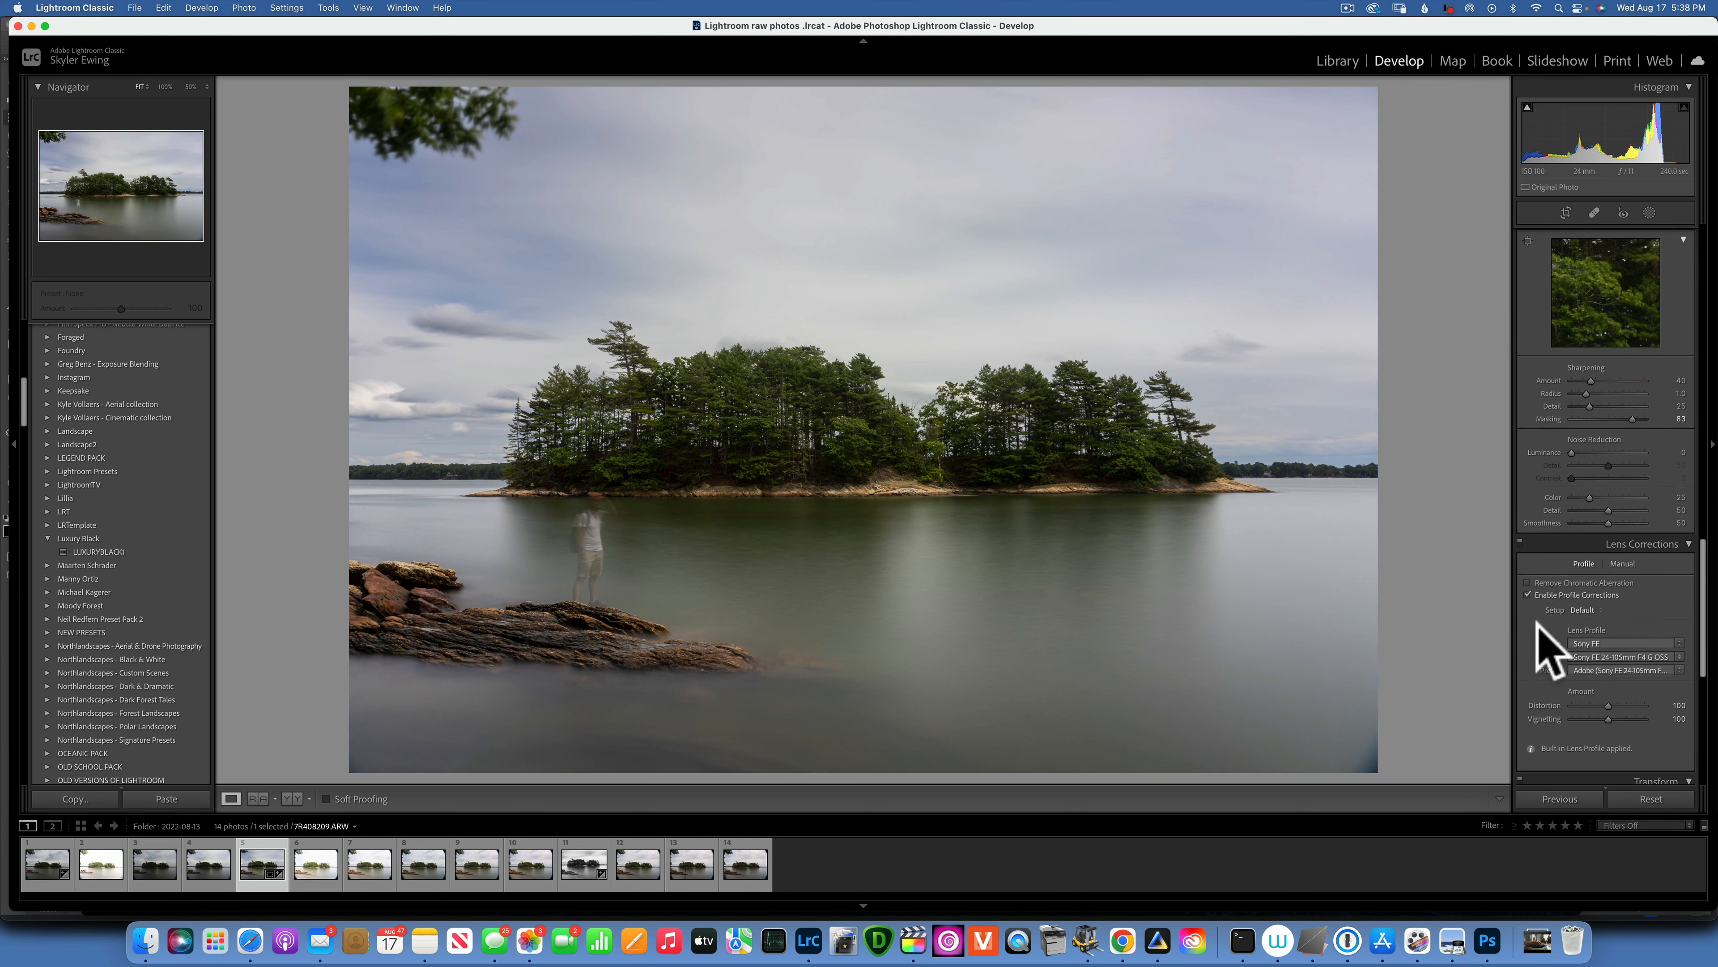
pyautogui.click(1527, 583)
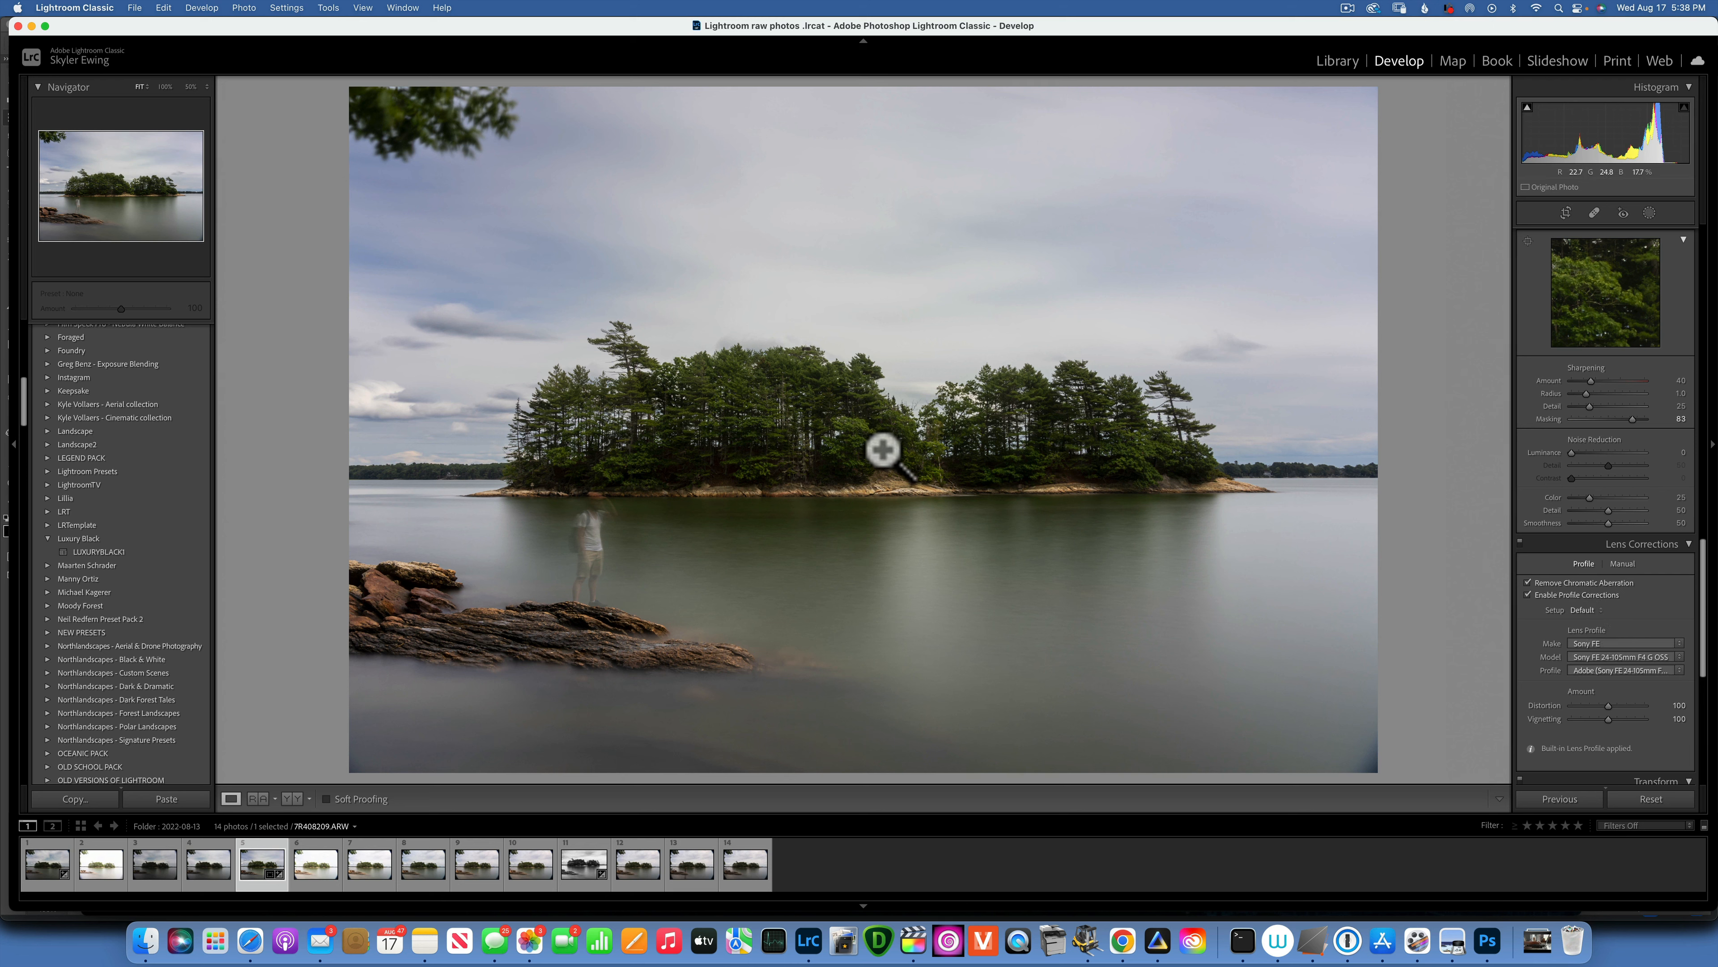
pyautogui.press('super')
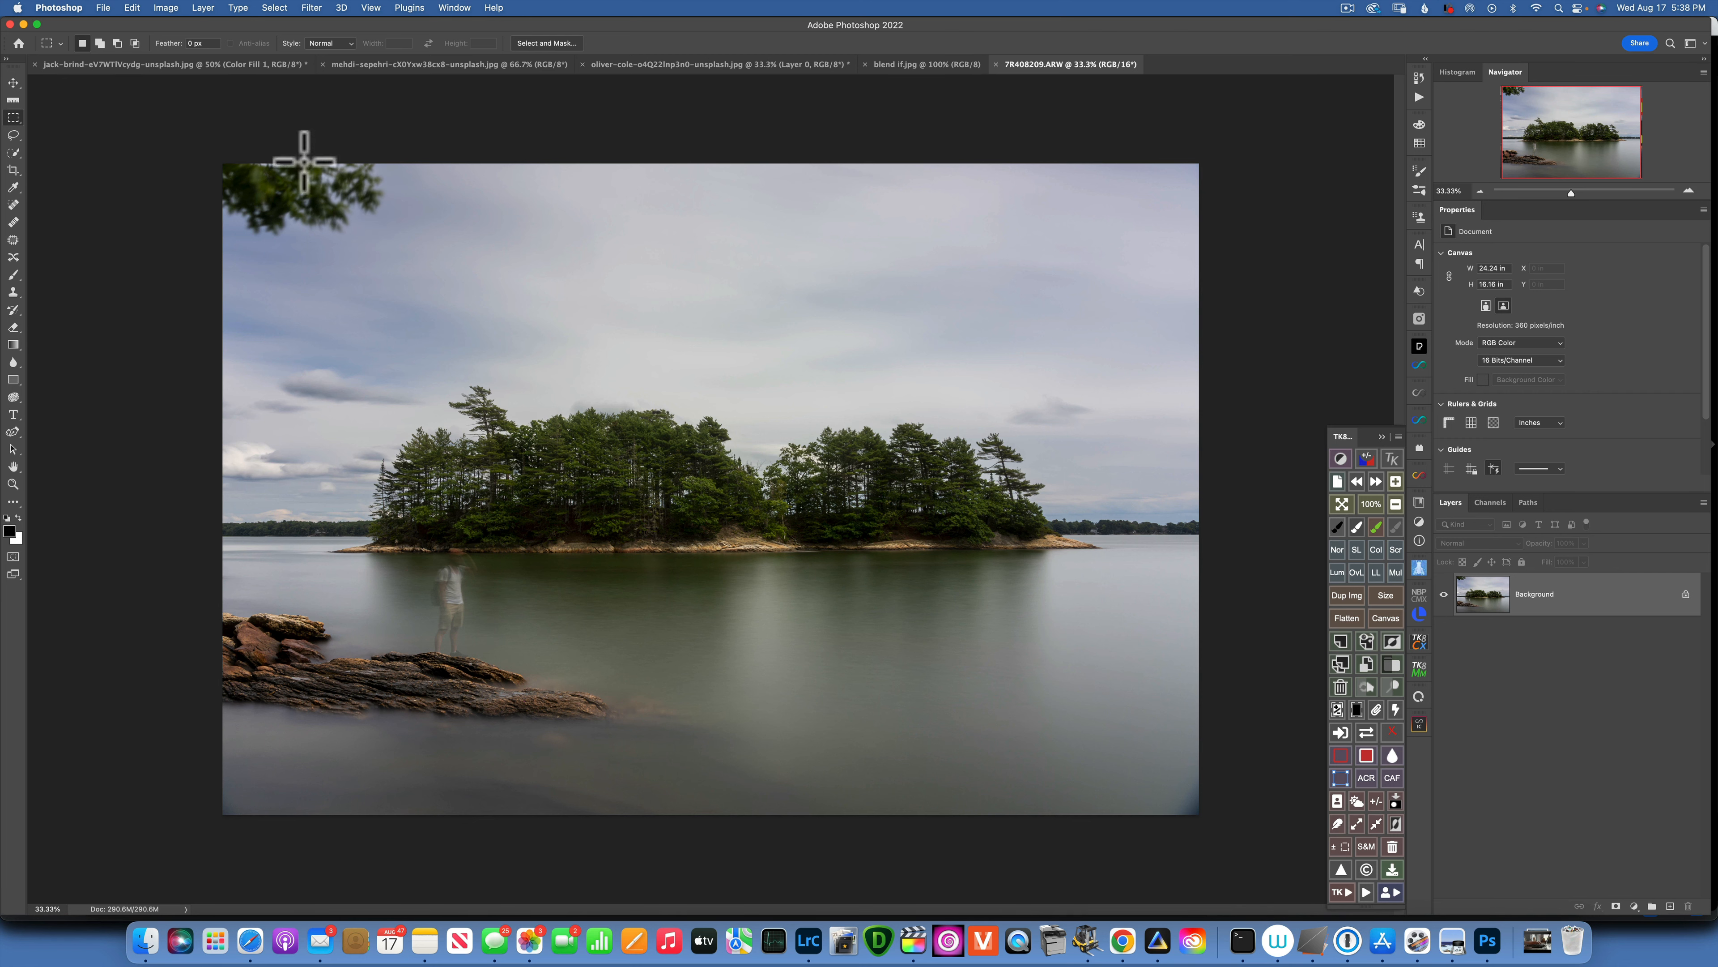
# Lasso the overhanging branch in the sky's upper-left corner, remove it with a Content-Aware fill and deselect
pyautogui.click(14, 135)
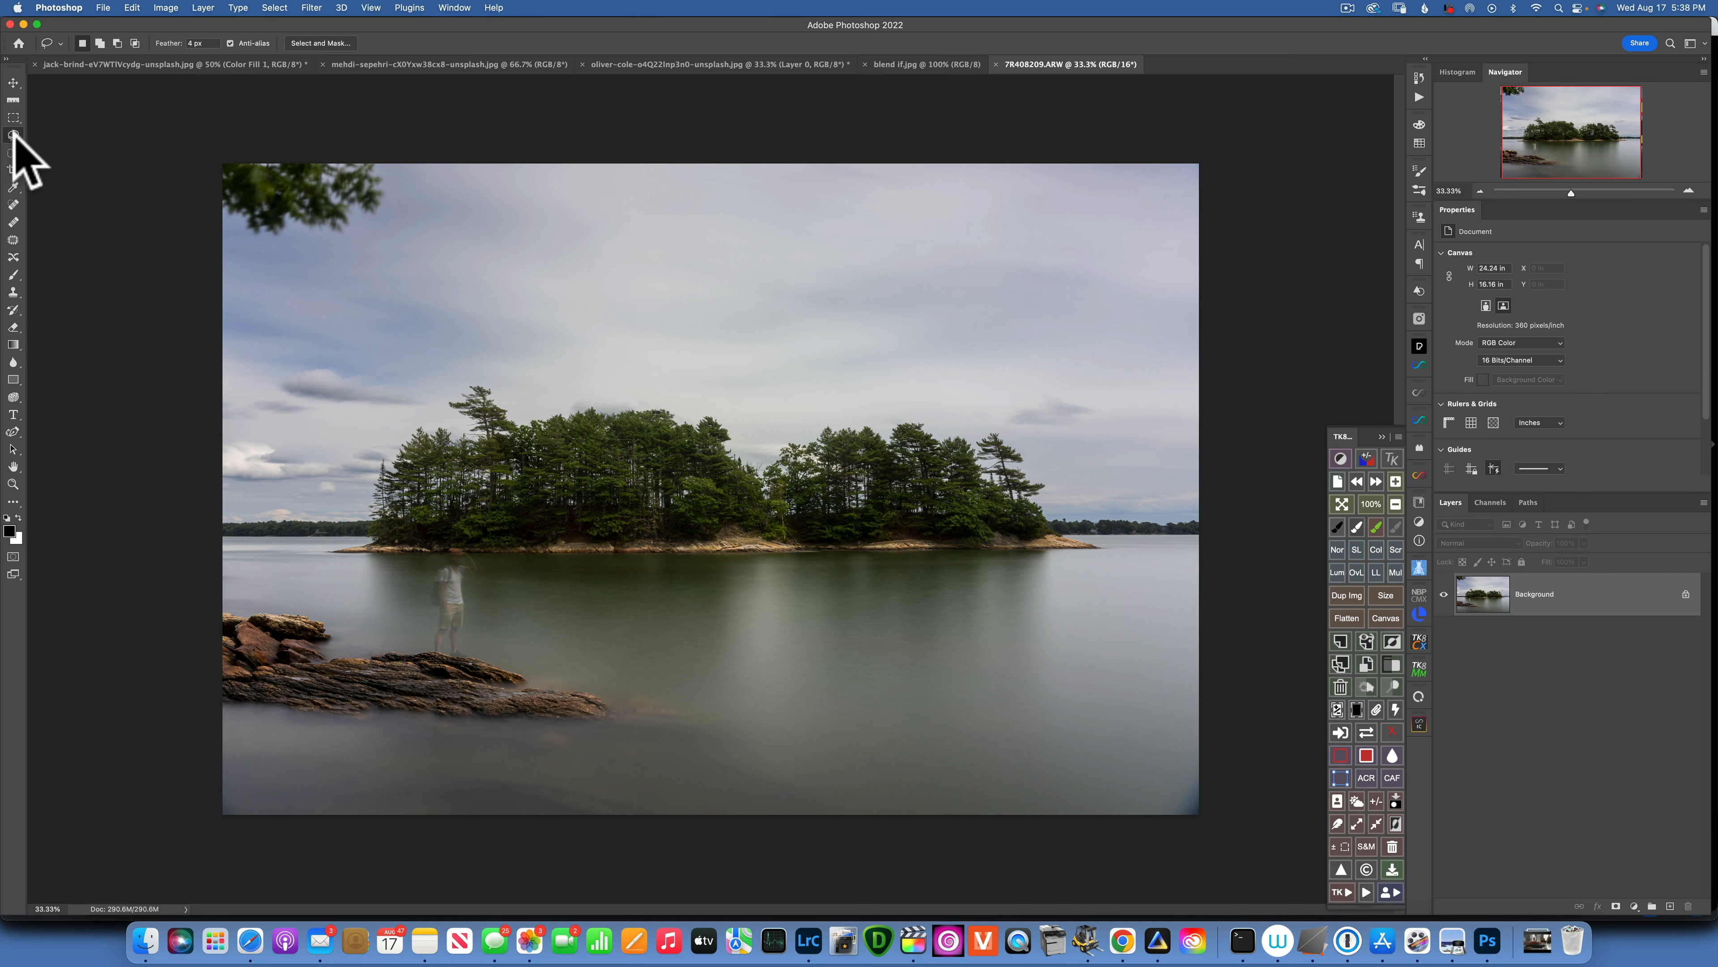
pyautogui.moveTo(200, 154)
pyautogui.mouseDown()
pyautogui.moveTo(405, 166)
pyautogui.moveTo(403, 206)
pyautogui.moveTo(392, 230)
pyautogui.moveTo(200, 264)
pyautogui.moveTo(157, 208)
pyautogui.moveTo(189, 129)
pyautogui.mouseUp()
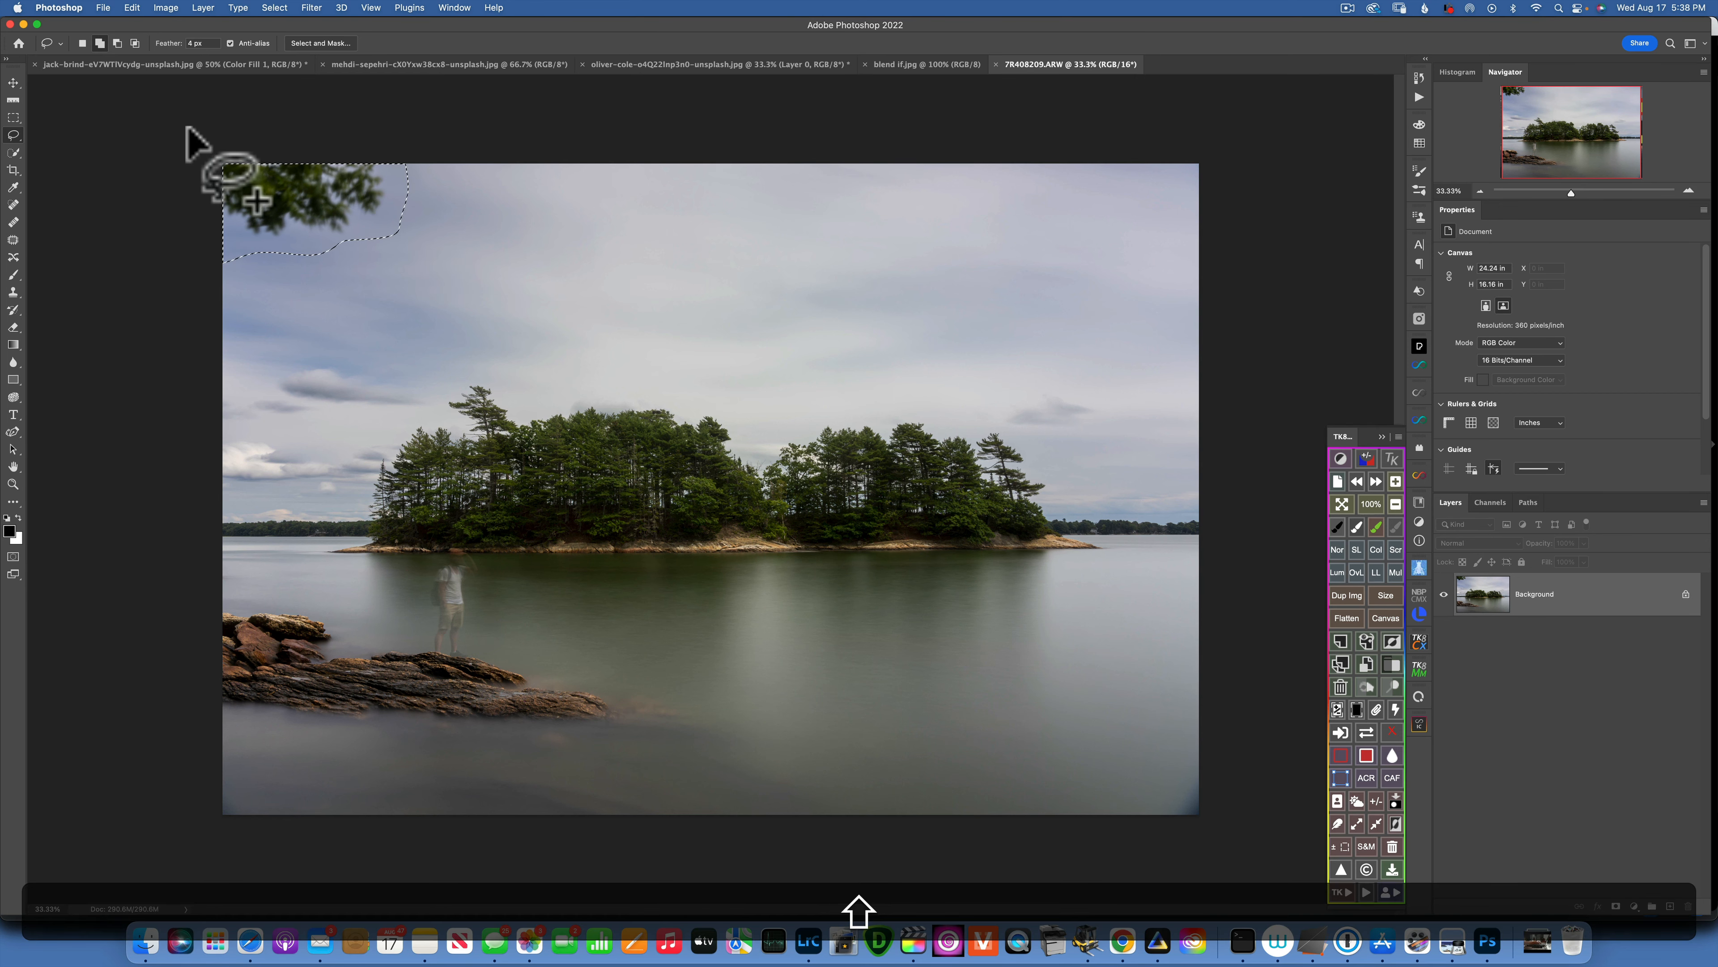
pyautogui.hotkey('shift', 'BackSpace')
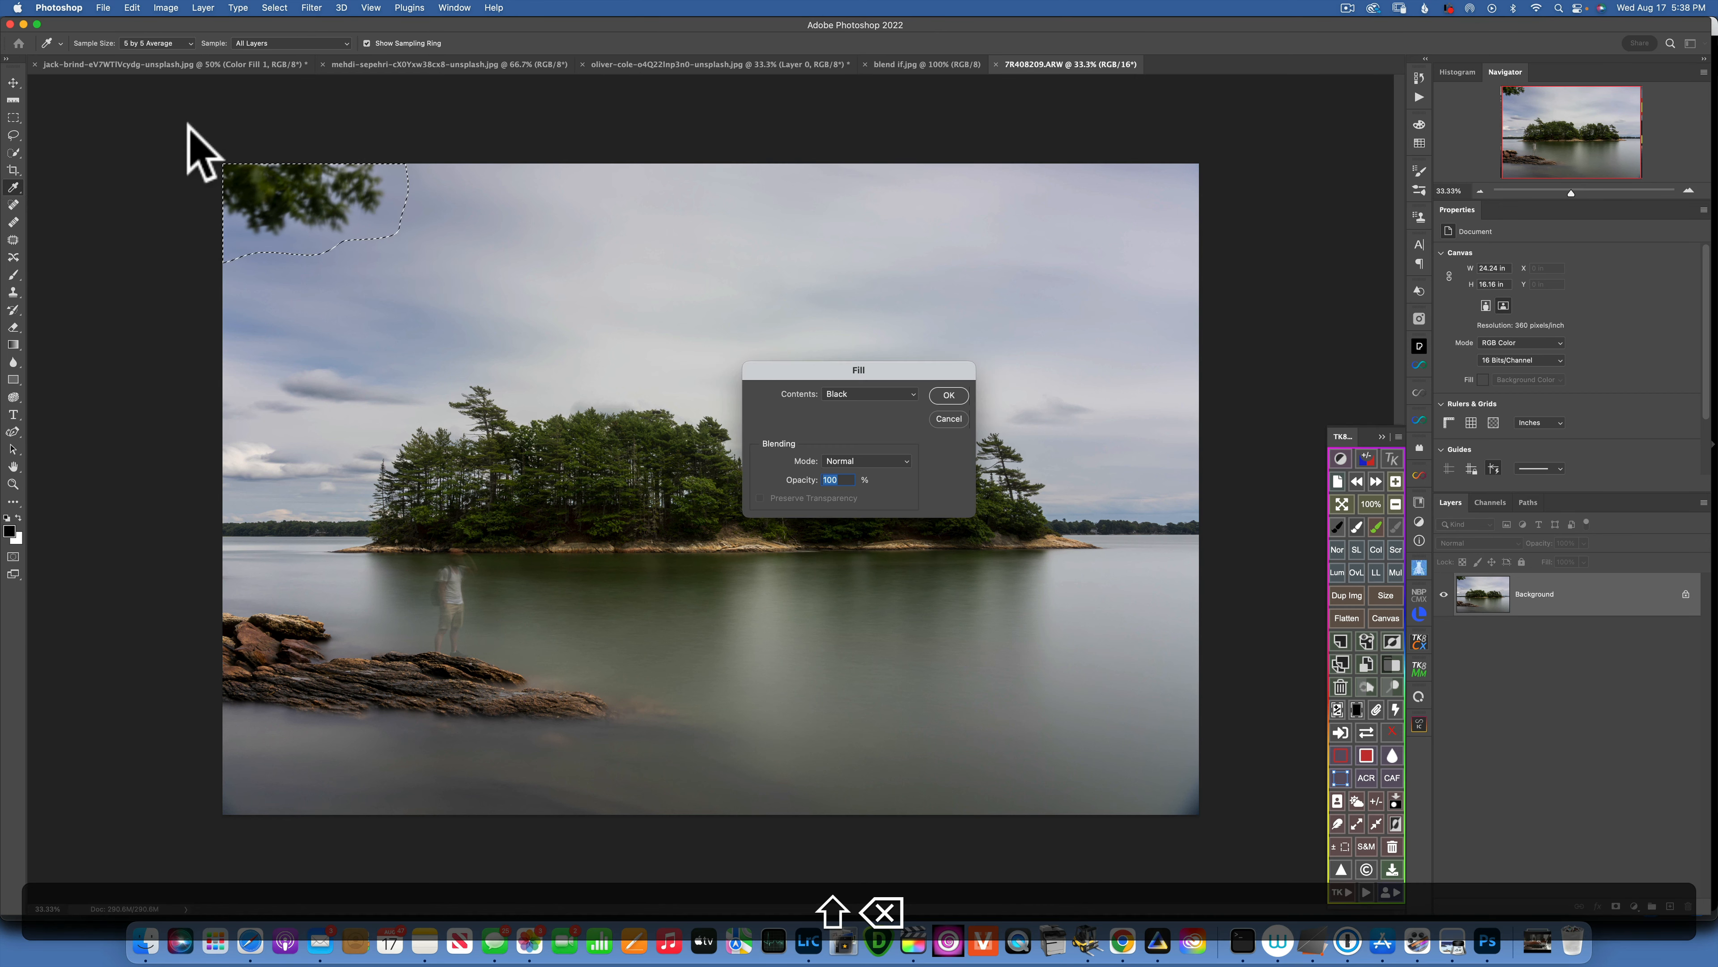
pyautogui.click(892, 395)
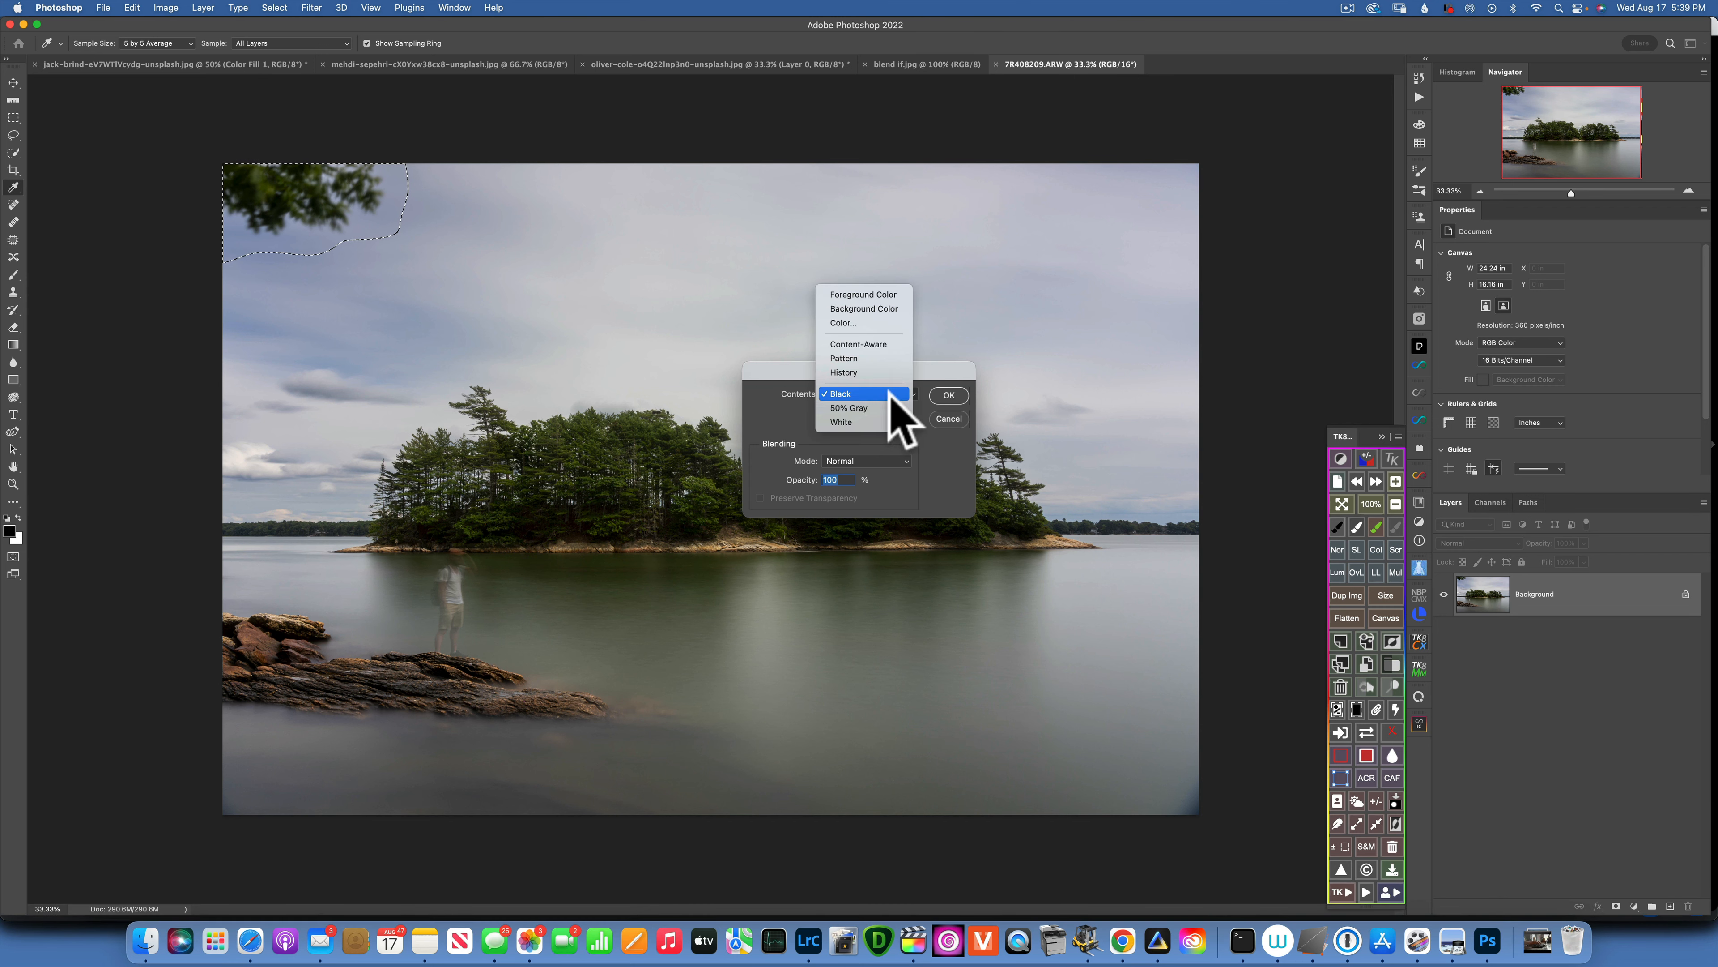
pyautogui.click(873, 343)
pyautogui.click(948, 396)
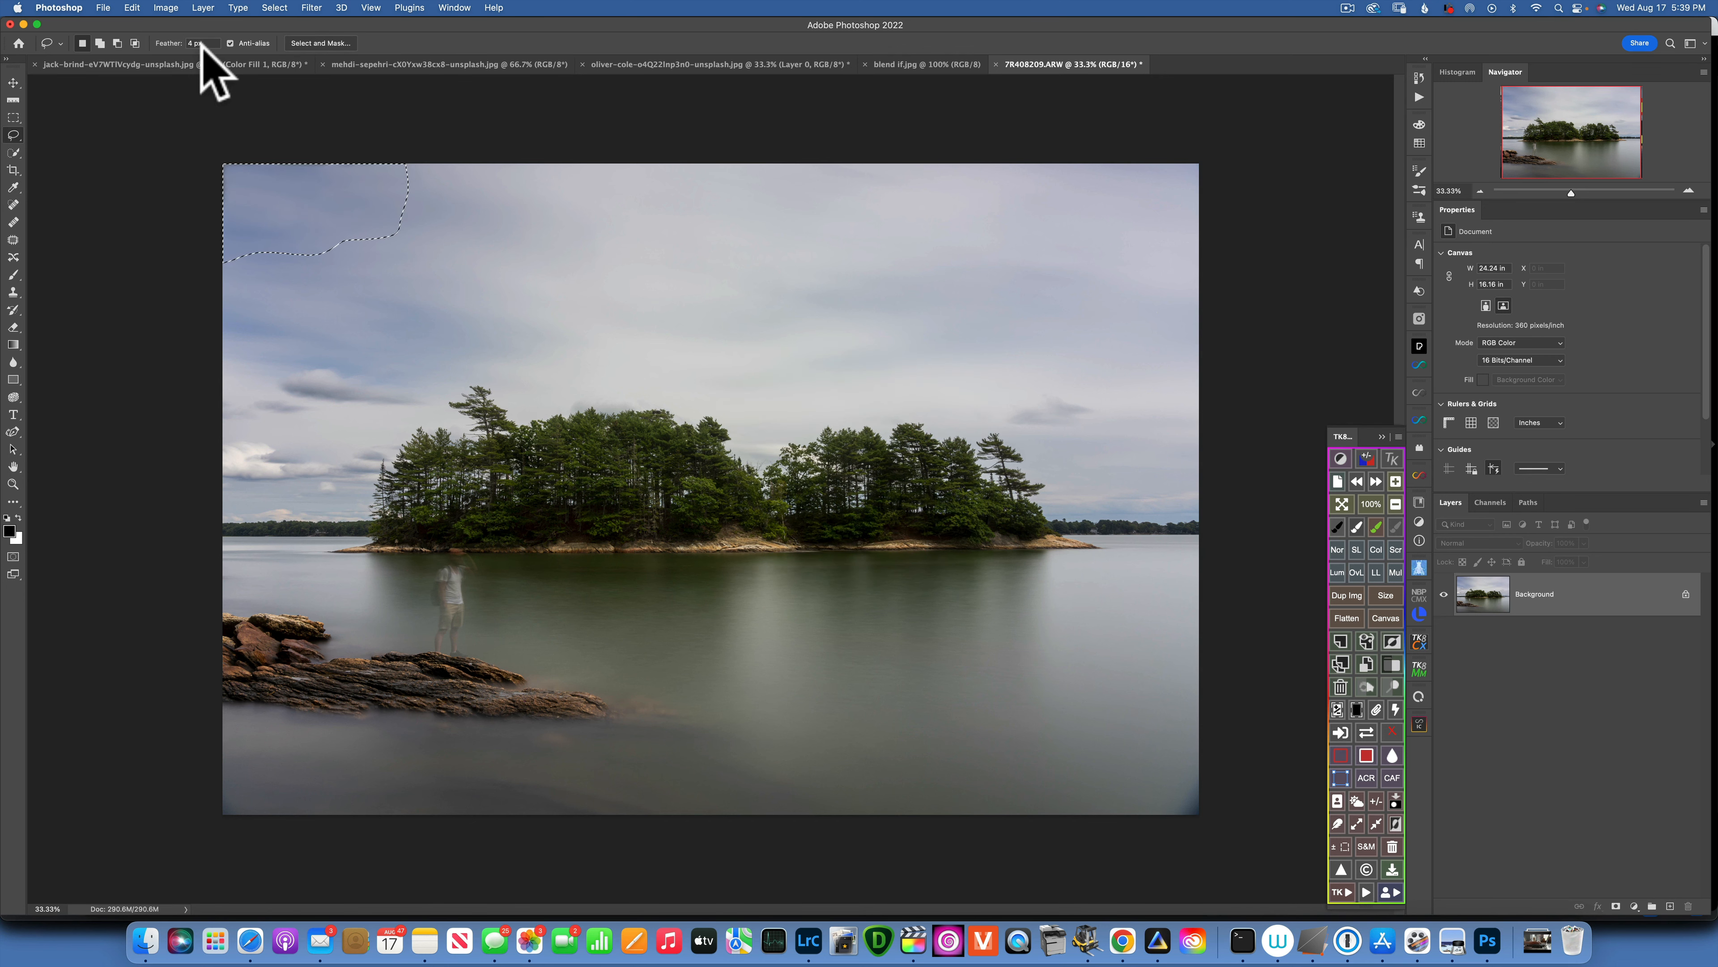
pyautogui.click(228, 113)
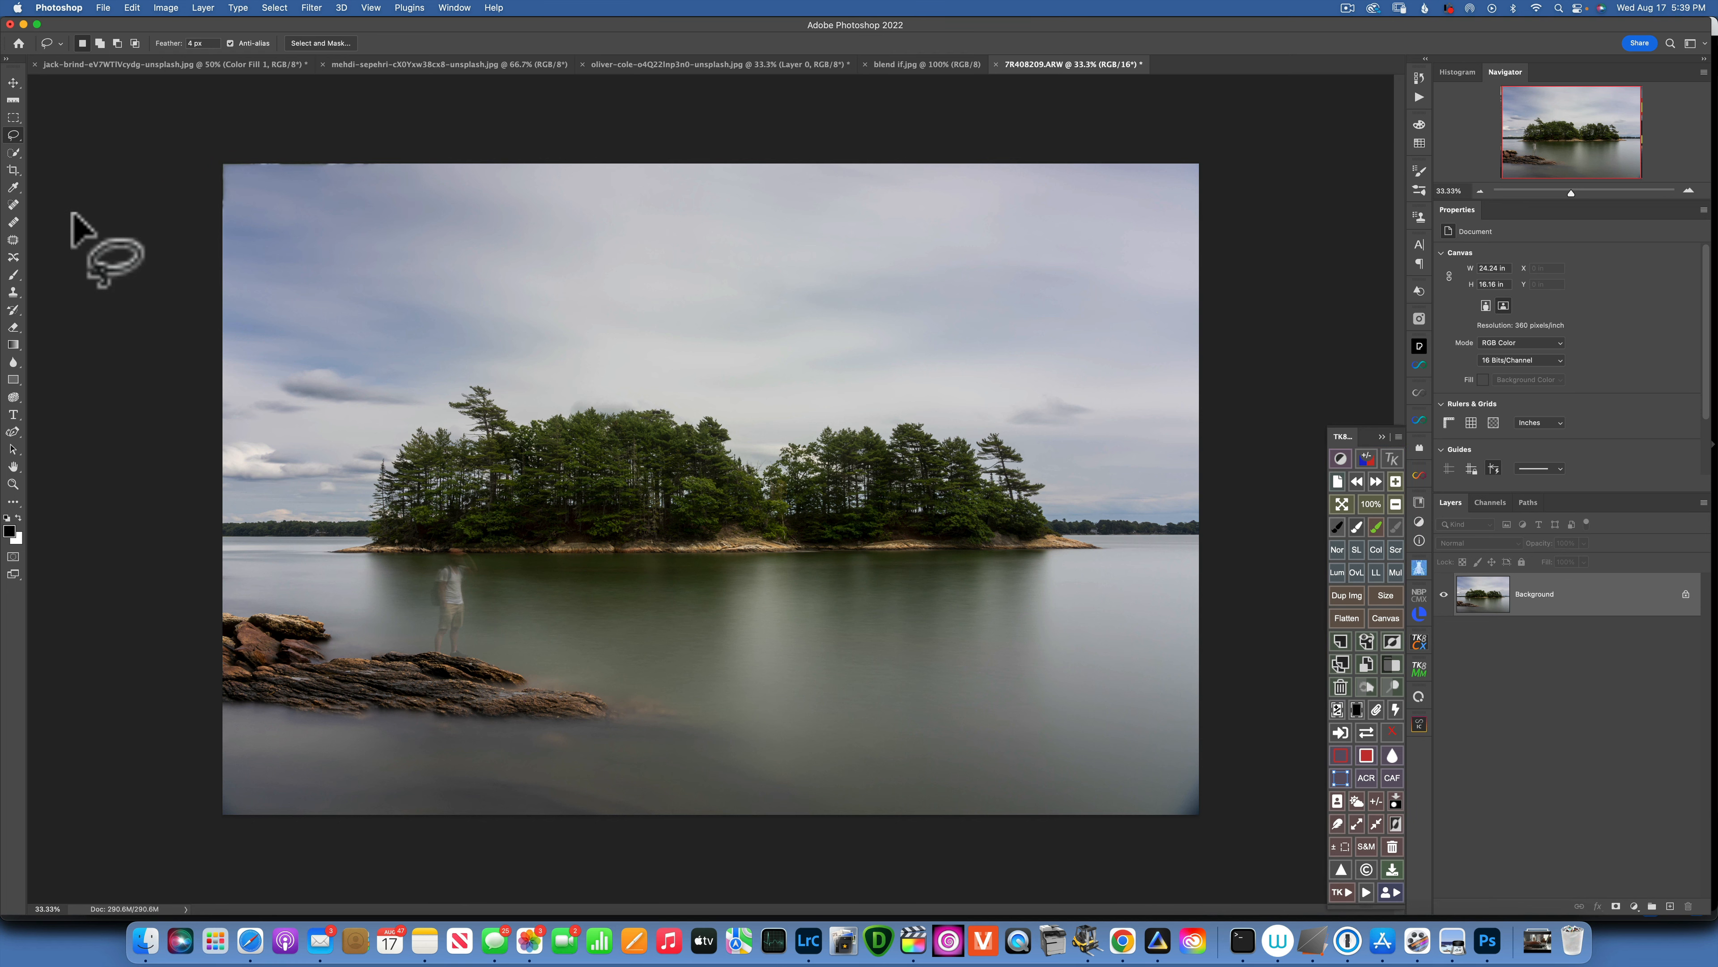
# Patch the leftover dark edges along the photo's upper-left corner with clean sky and deselect
pyautogui.click(13, 240)
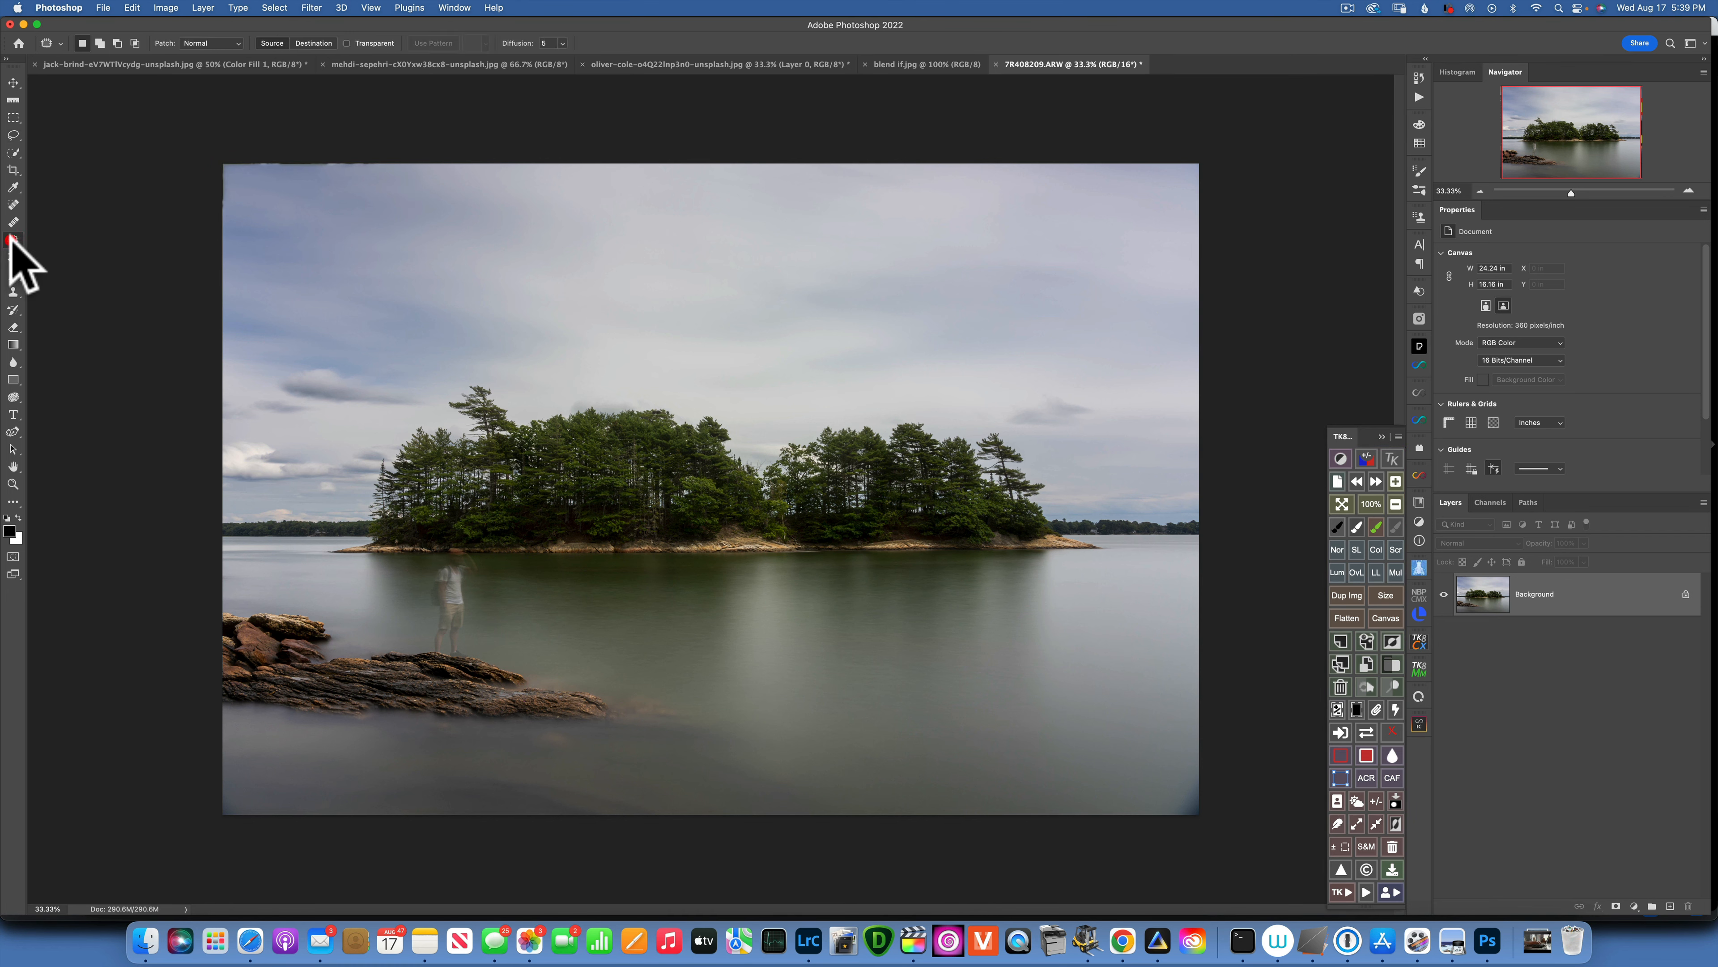
pyautogui.moveTo(397, 148)
pyautogui.mouseDown()
pyautogui.moveTo(388, 173)
pyautogui.moveTo(250, 180)
pyautogui.moveTo(232, 201)
pyautogui.moveTo(227, 316)
pyautogui.moveTo(195, 257)
pyautogui.moveTo(196, 151)
pyautogui.moveTo(234, 175)
pyautogui.mouseUp()
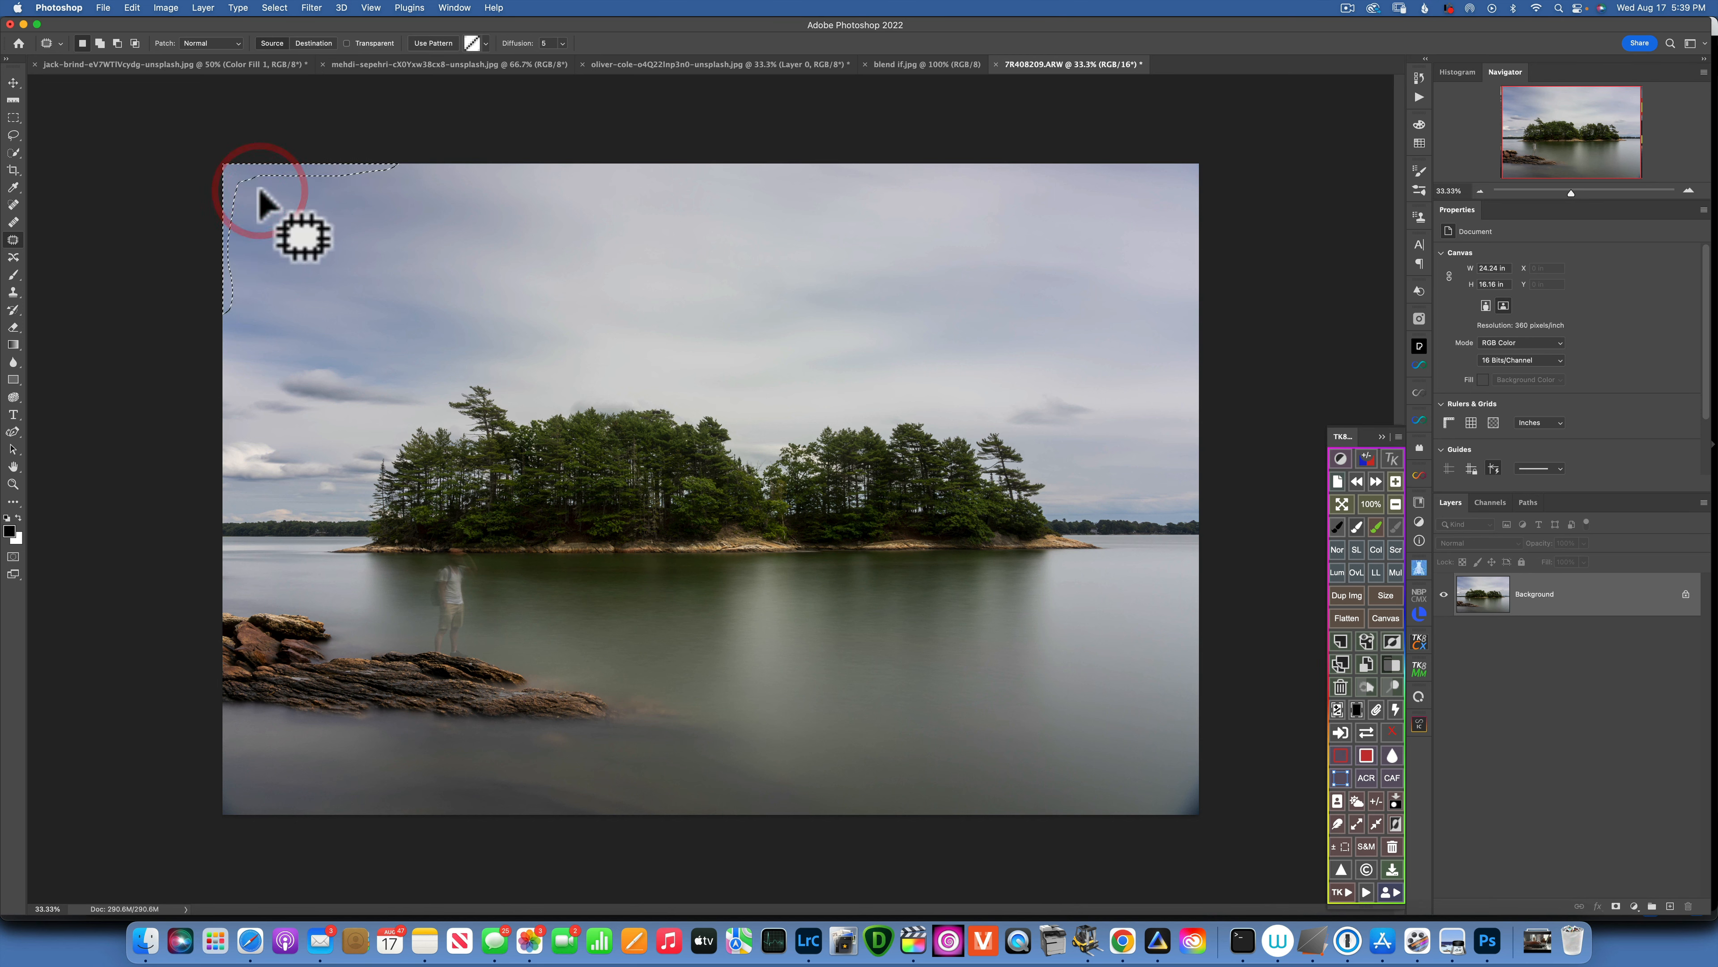
pyautogui.press('super+d')
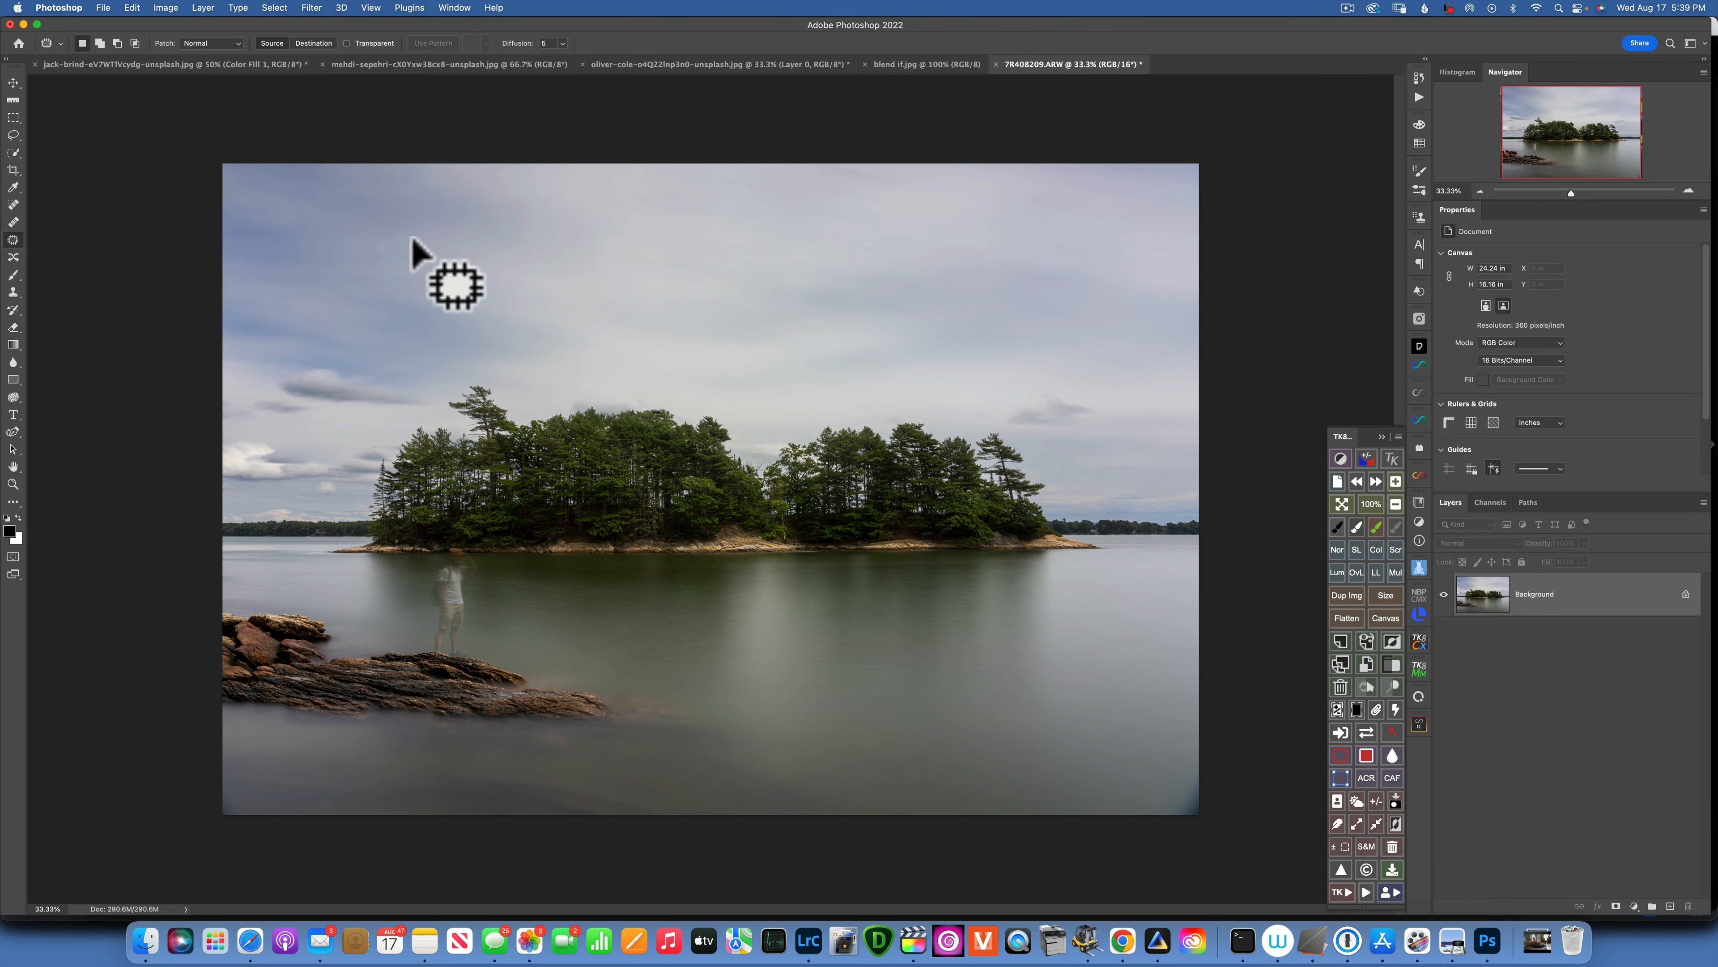
# Patch the dark vignetted spots in the water's lower-right and lower-left corners, then clear the selection
pyautogui.moveTo(1210, 776)
pyautogui.mouseDown()
pyautogui.moveTo(1169, 814)
pyautogui.moveTo(1199, 840)
pyautogui.moveTo(1200, 770)
pyautogui.mouseUp()
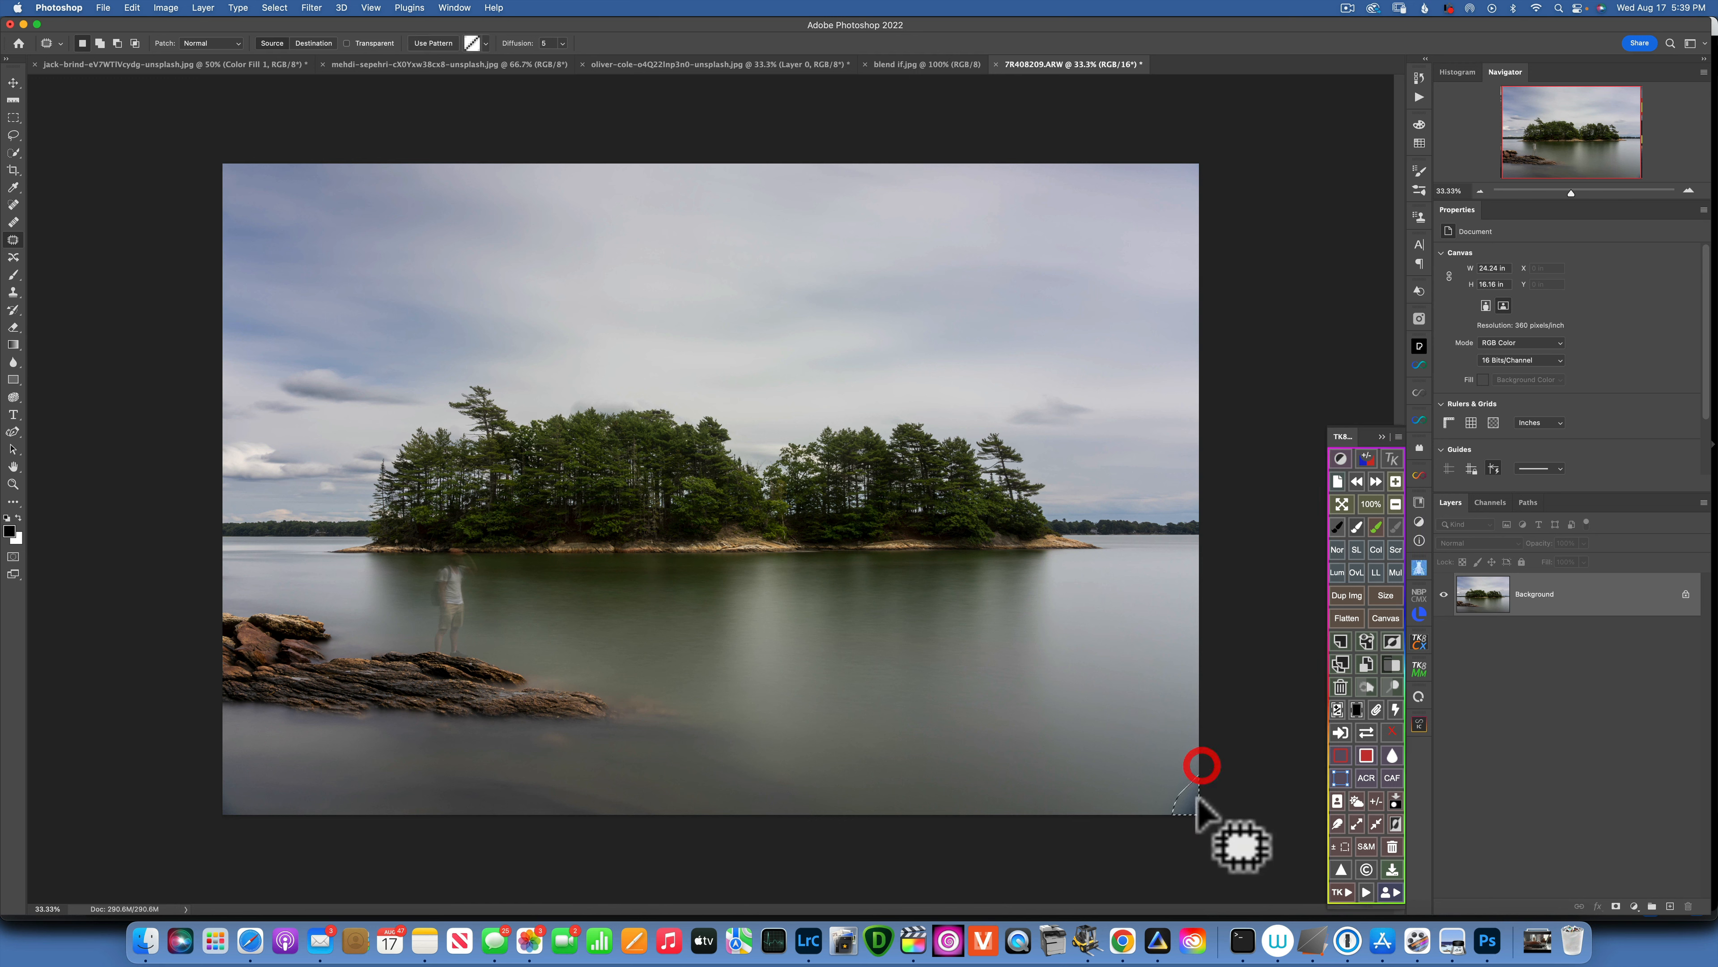
pyautogui.click(1169, 787)
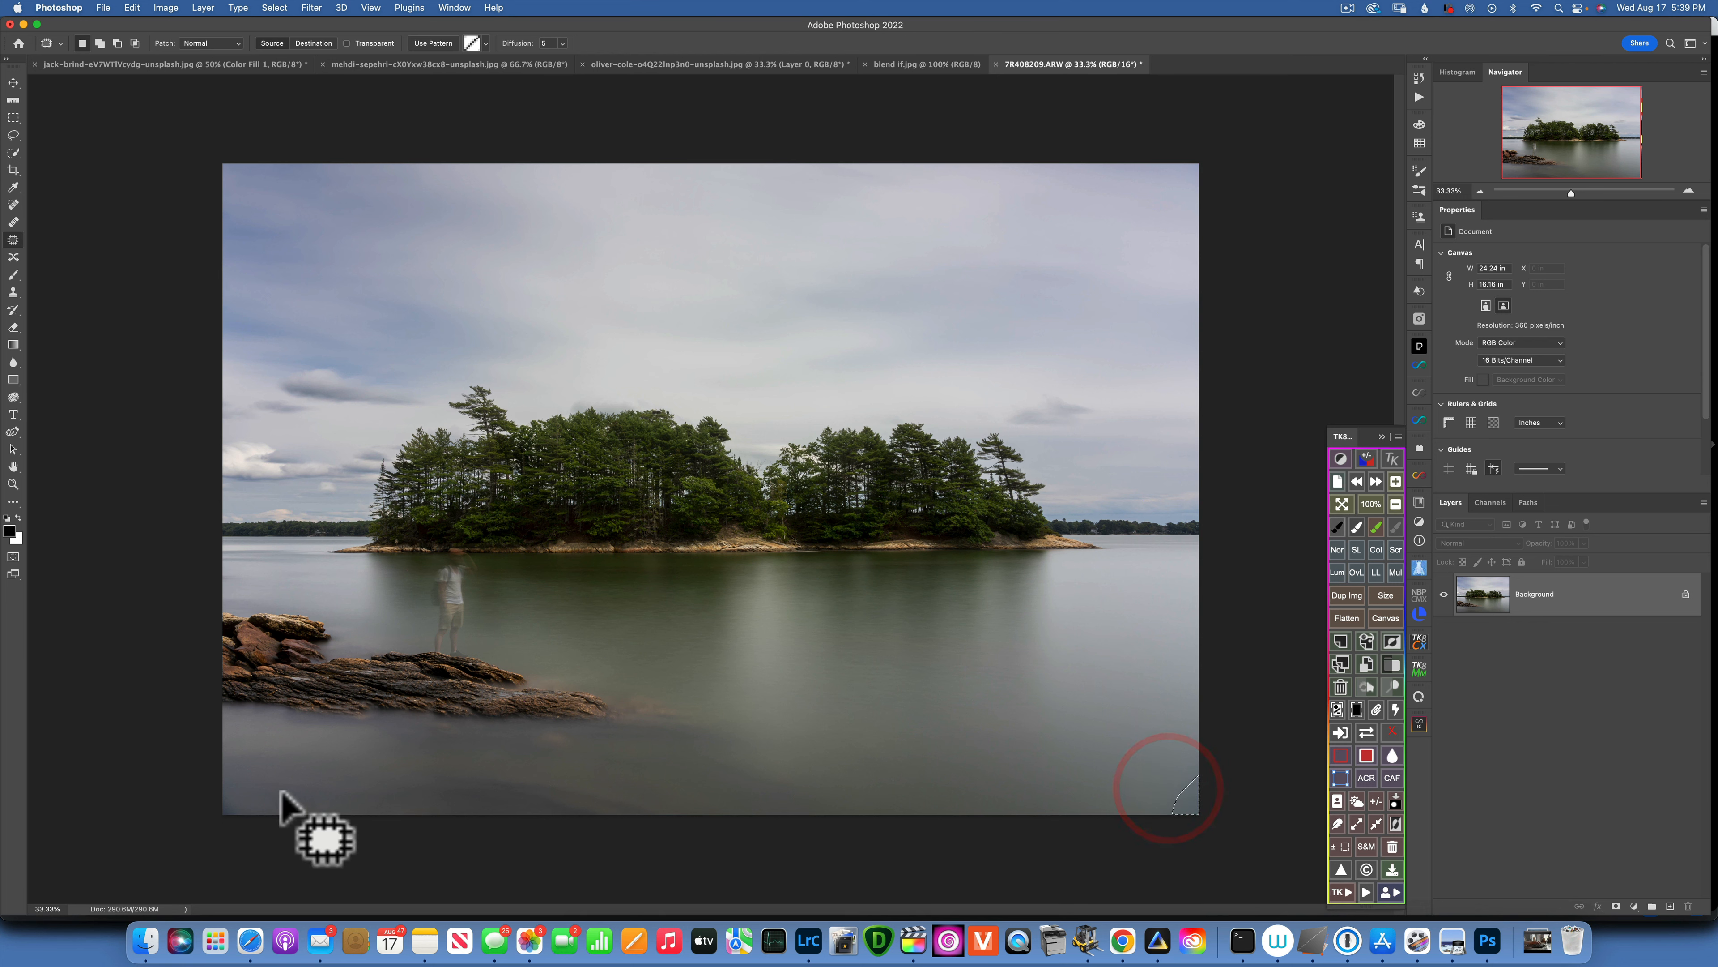
pyautogui.moveTo(212, 798)
pyautogui.mouseDown()
pyautogui.moveTo(241, 813)
pyautogui.moveTo(201, 816)
pyautogui.moveTo(219, 802)
pyautogui.mouseUp()
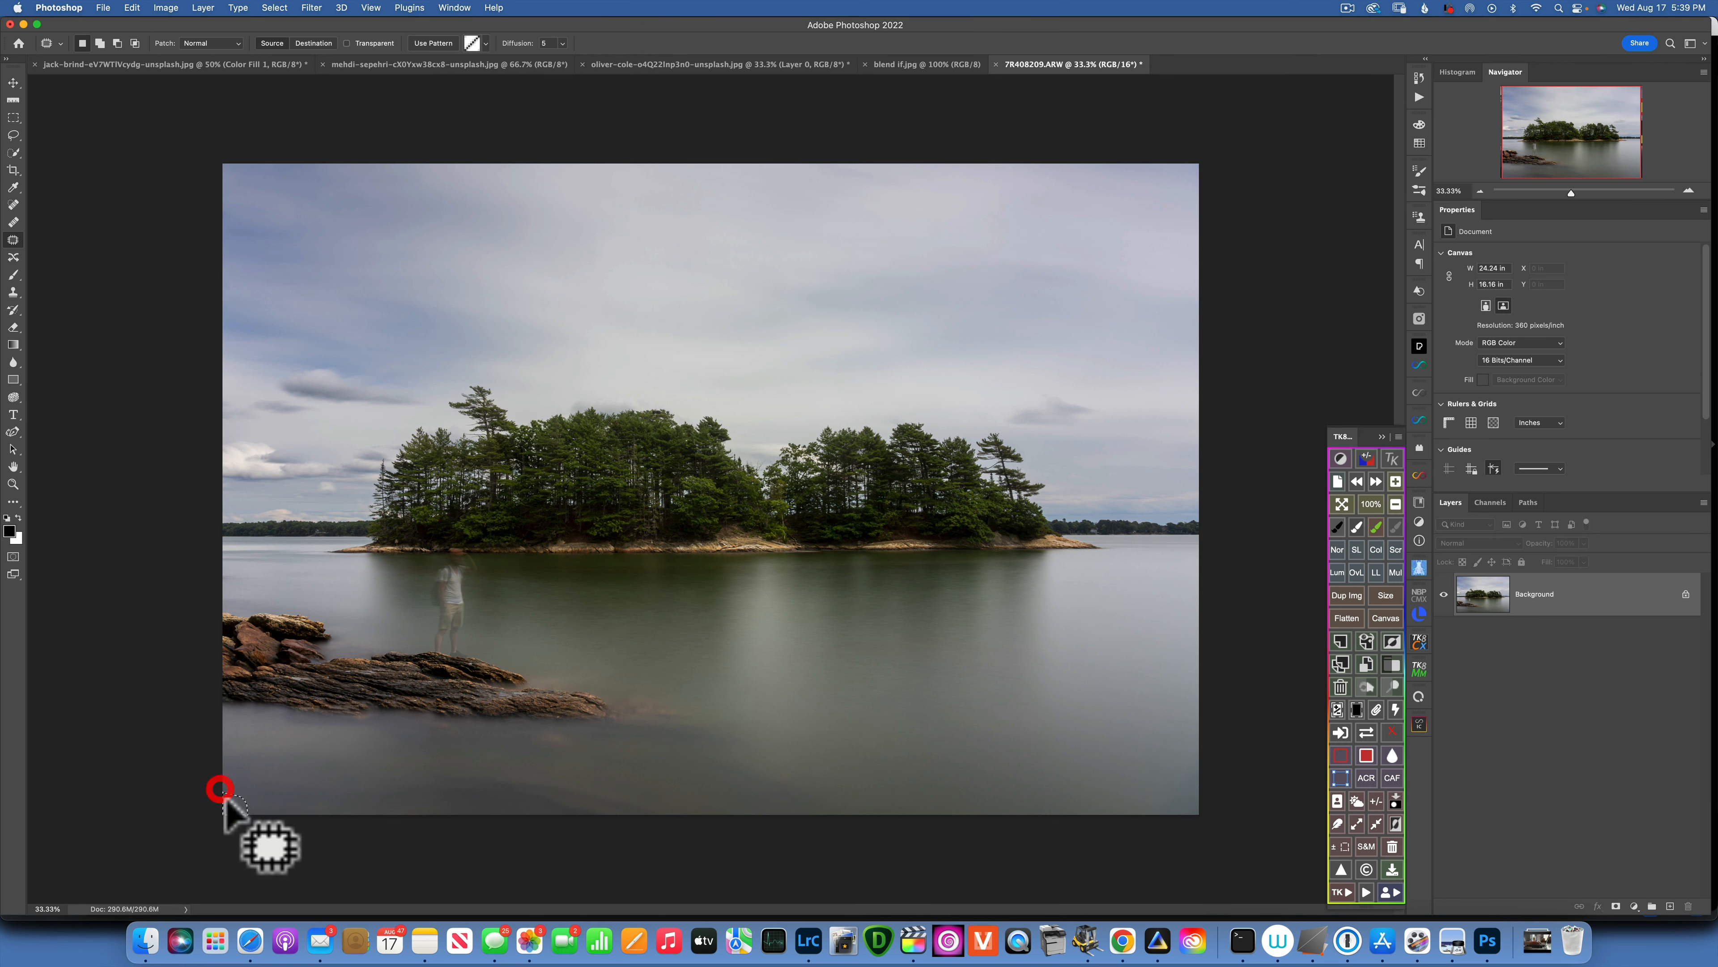
pyautogui.click(250, 789)
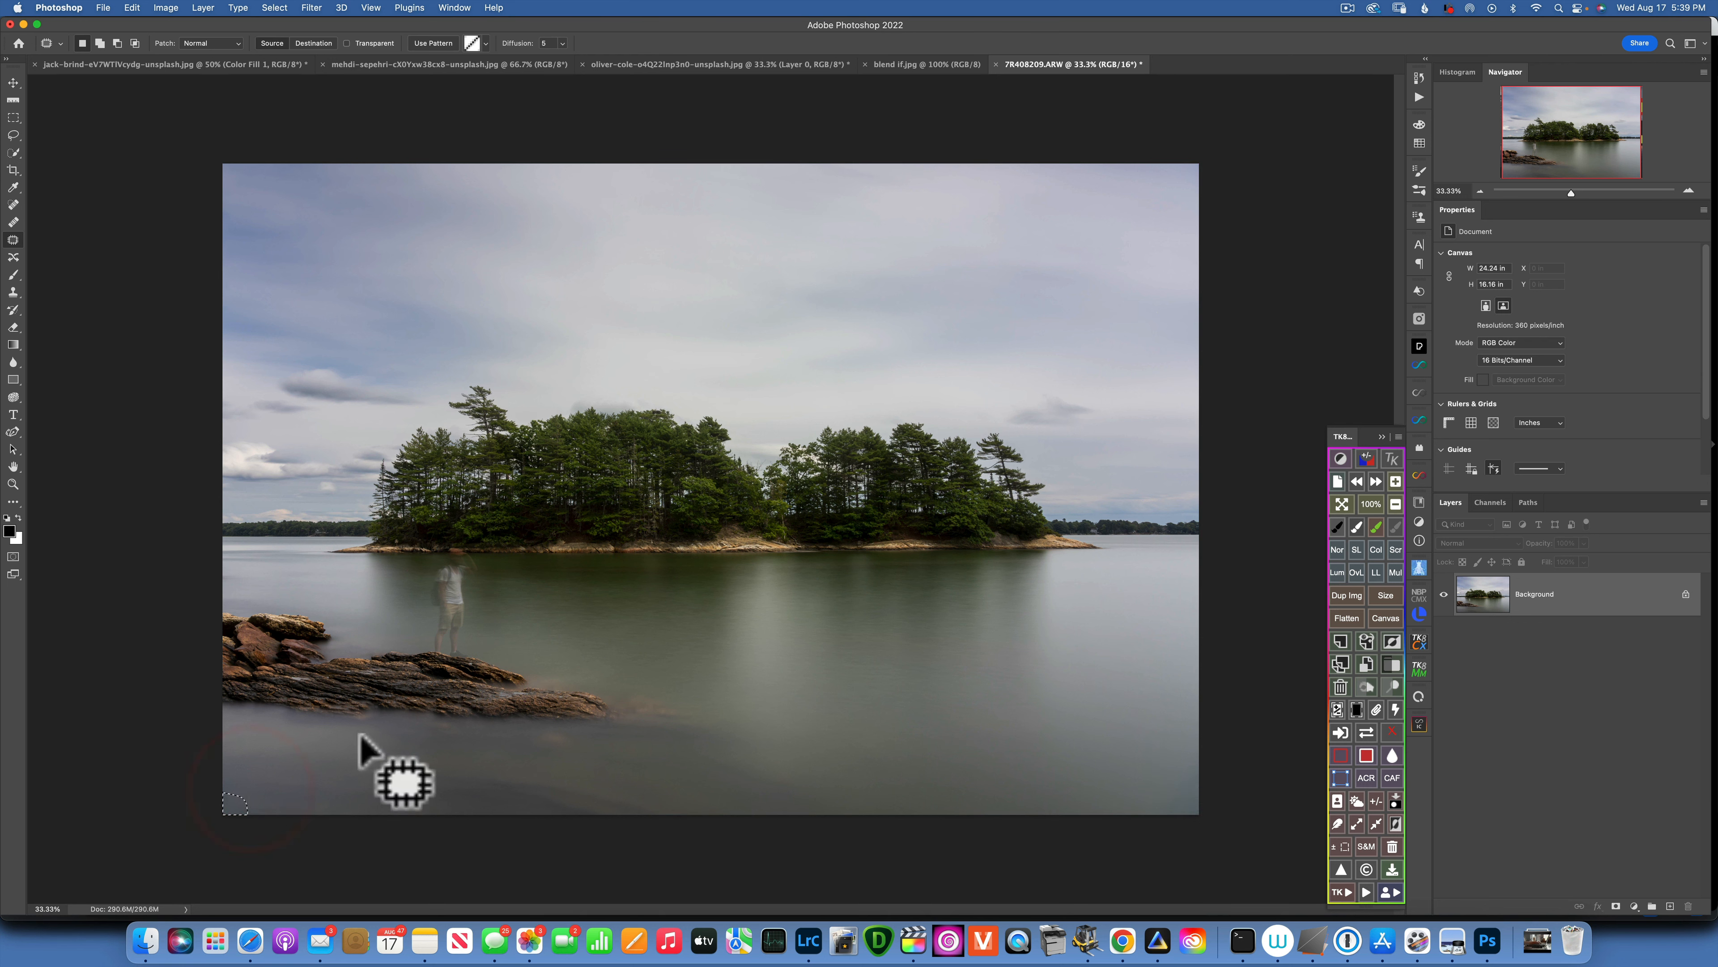
pyautogui.press('super+d')
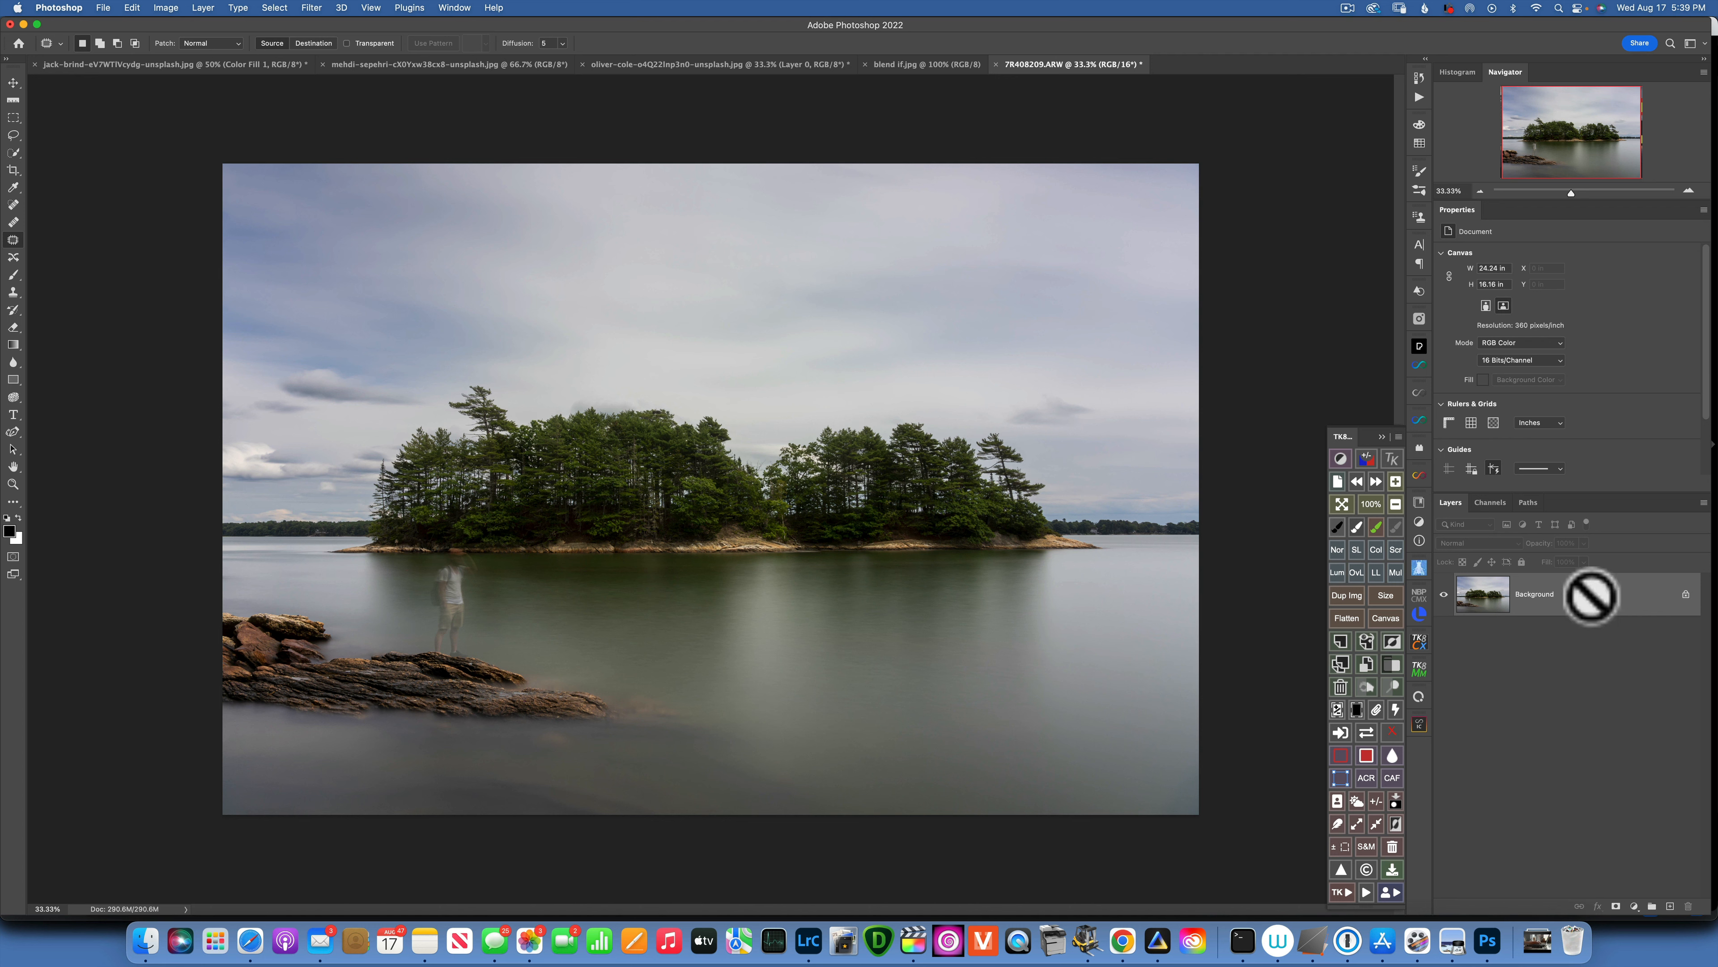
# Duplicate the background layer and apply a High Pass filter with a 2.2-pixel radius to the copy
pyautogui.press('super+j')
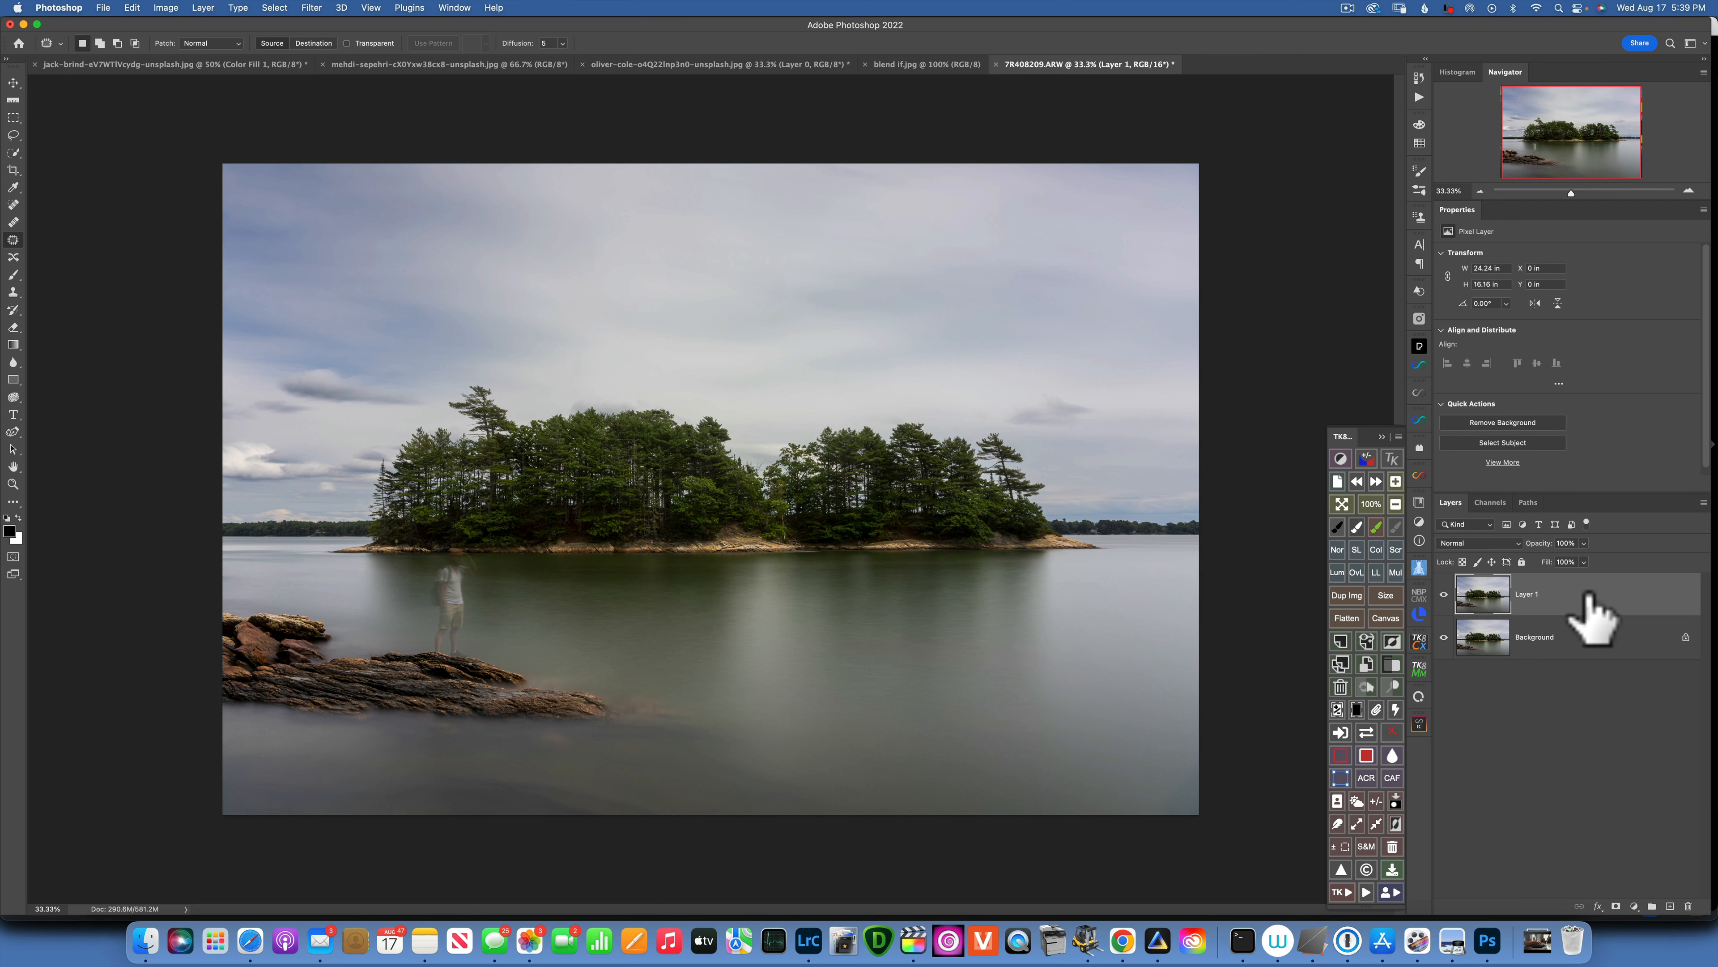
pyautogui.click(312, 8)
pyautogui.moveTo(365, 290)
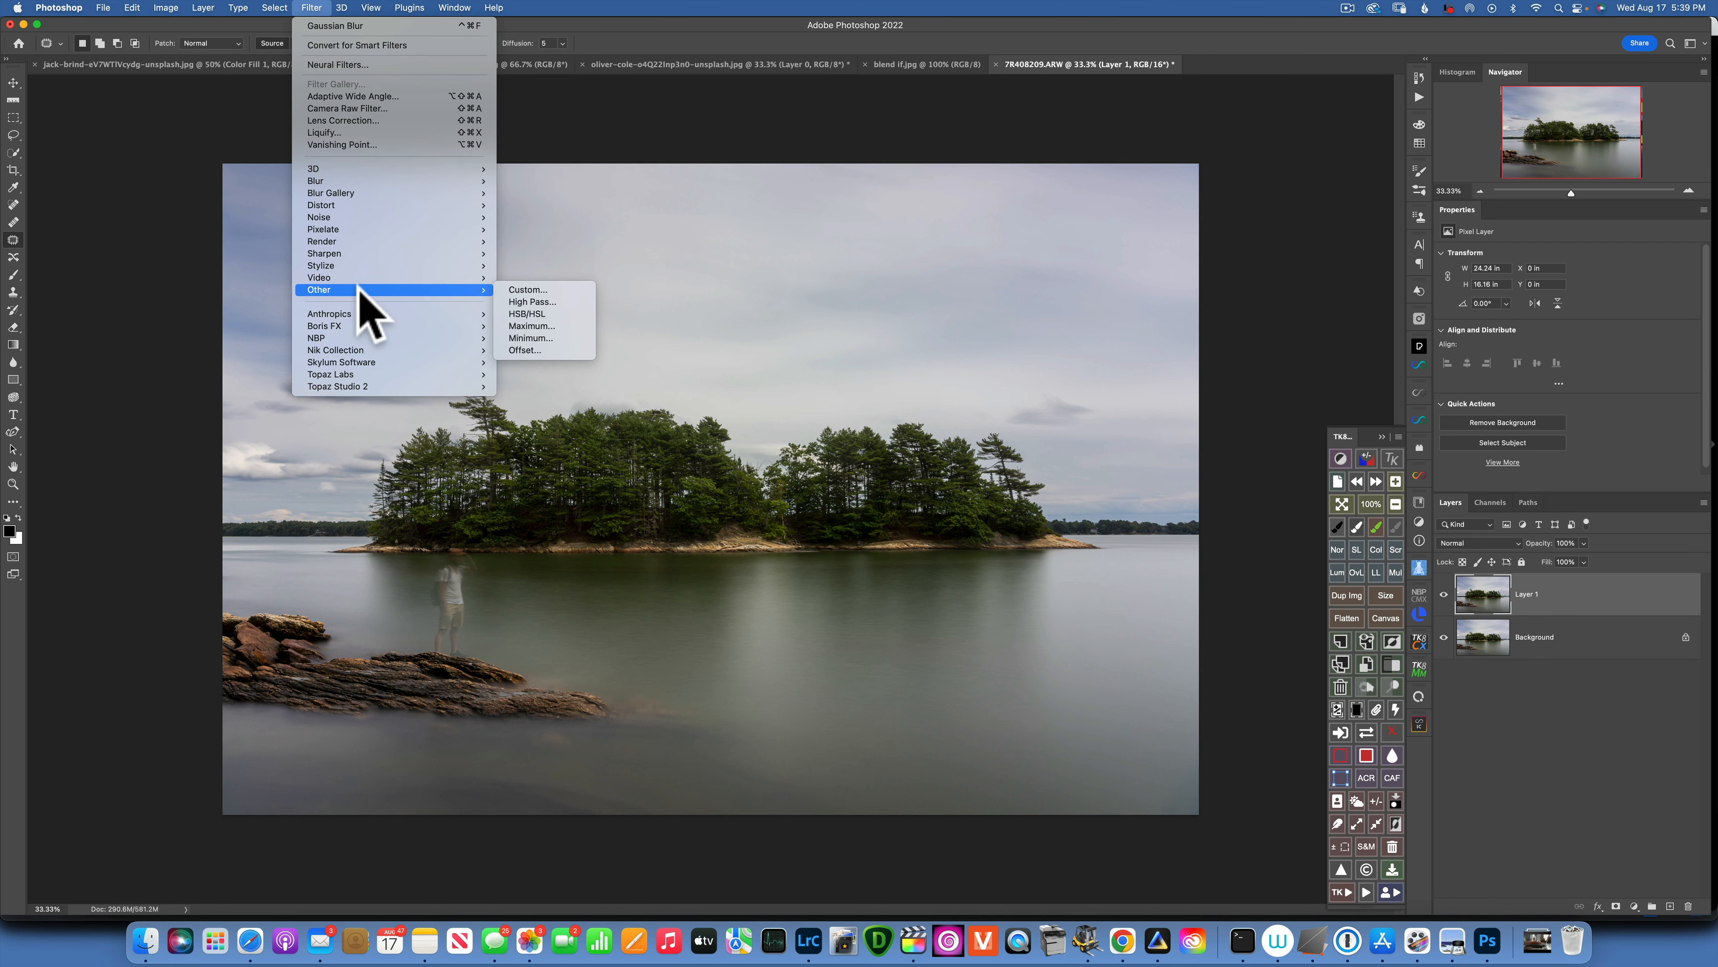
pyautogui.click(531, 302)
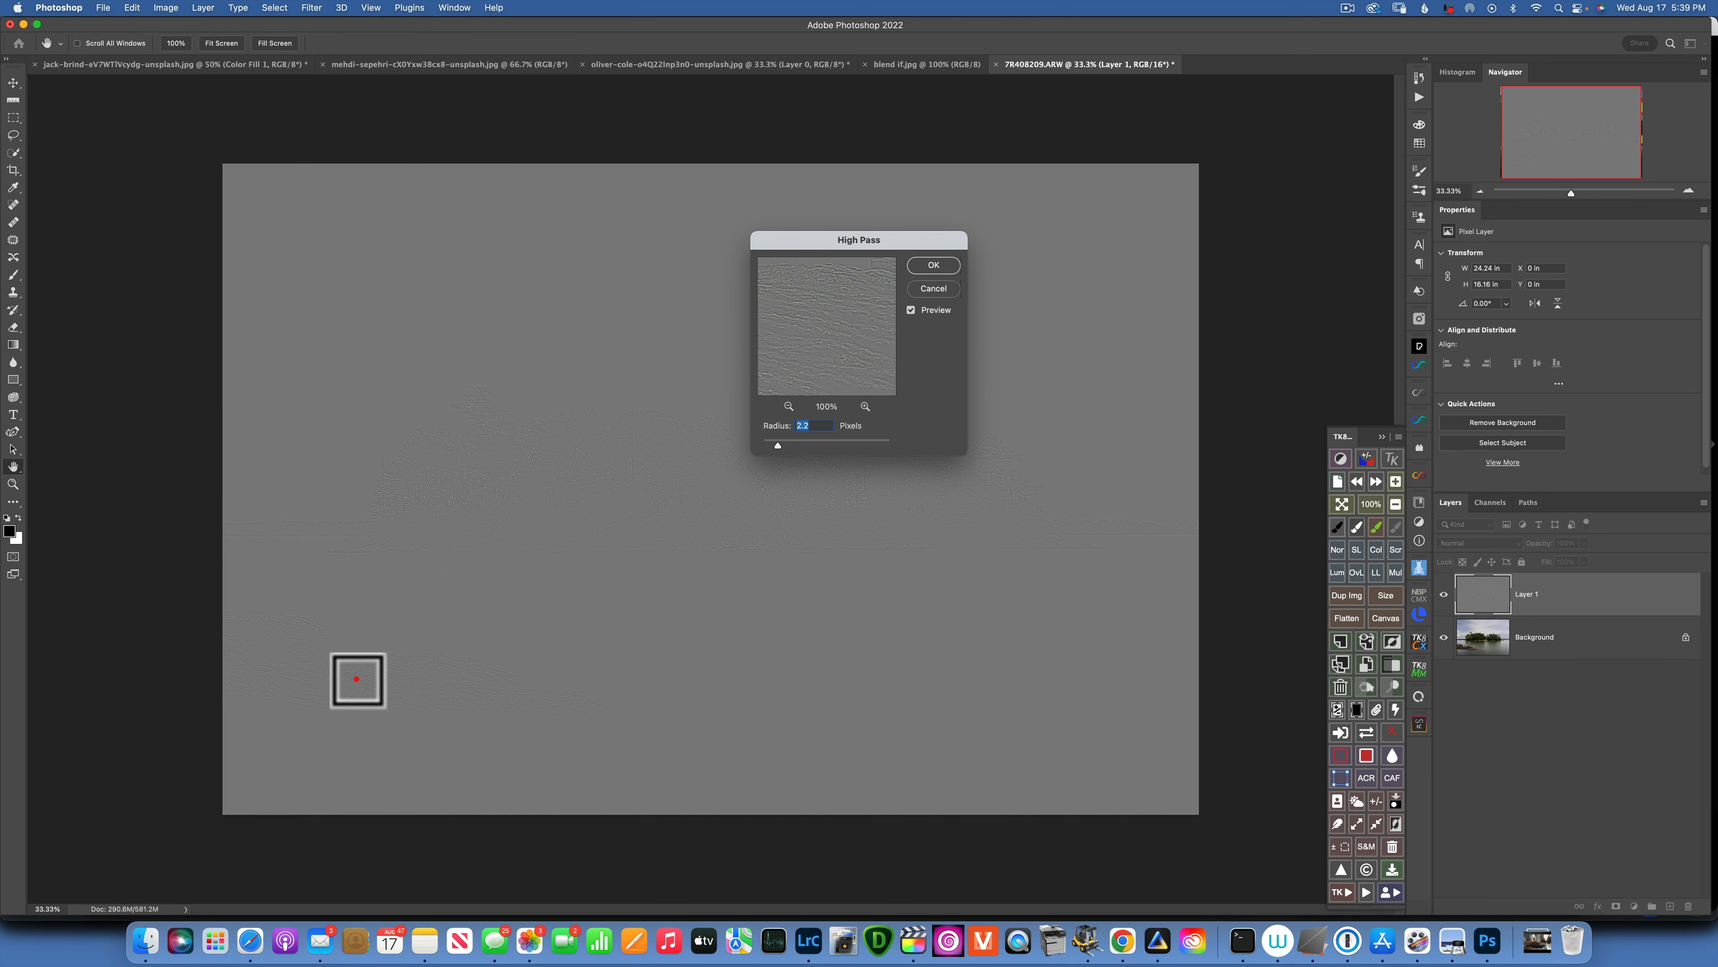
pyautogui.click(364, 678)
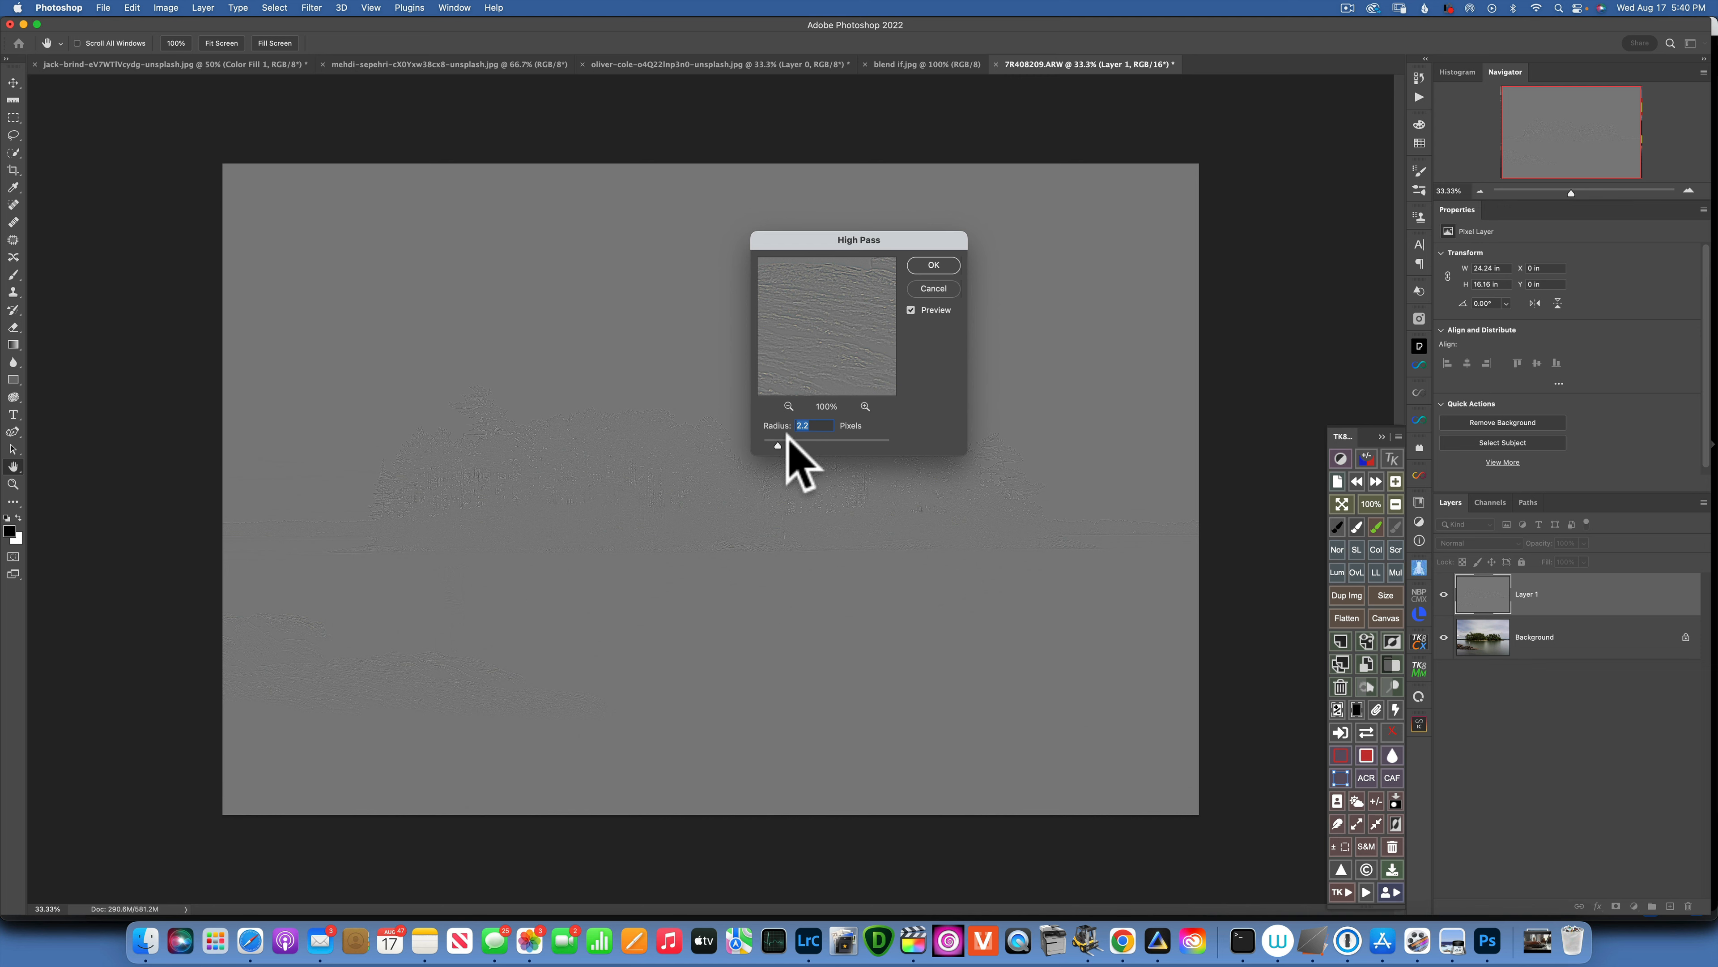
pyautogui.click(941, 264)
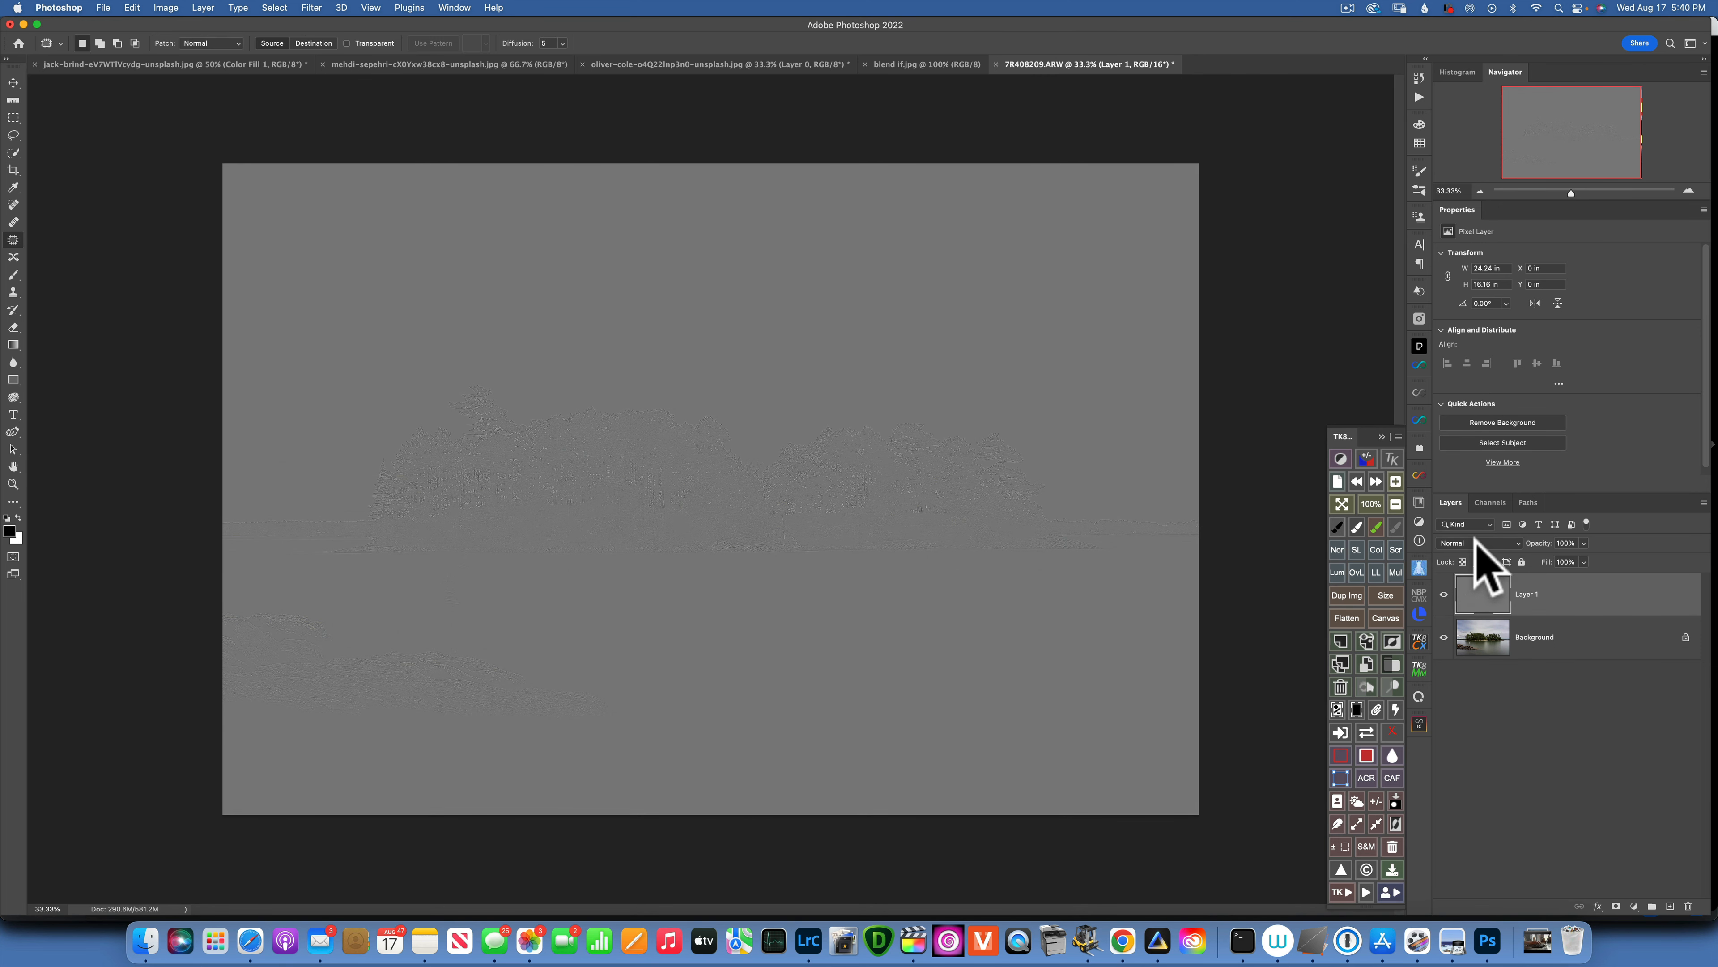
# Set the high-pass layer's blend mode to Overlay
pyautogui.click(1475, 543)
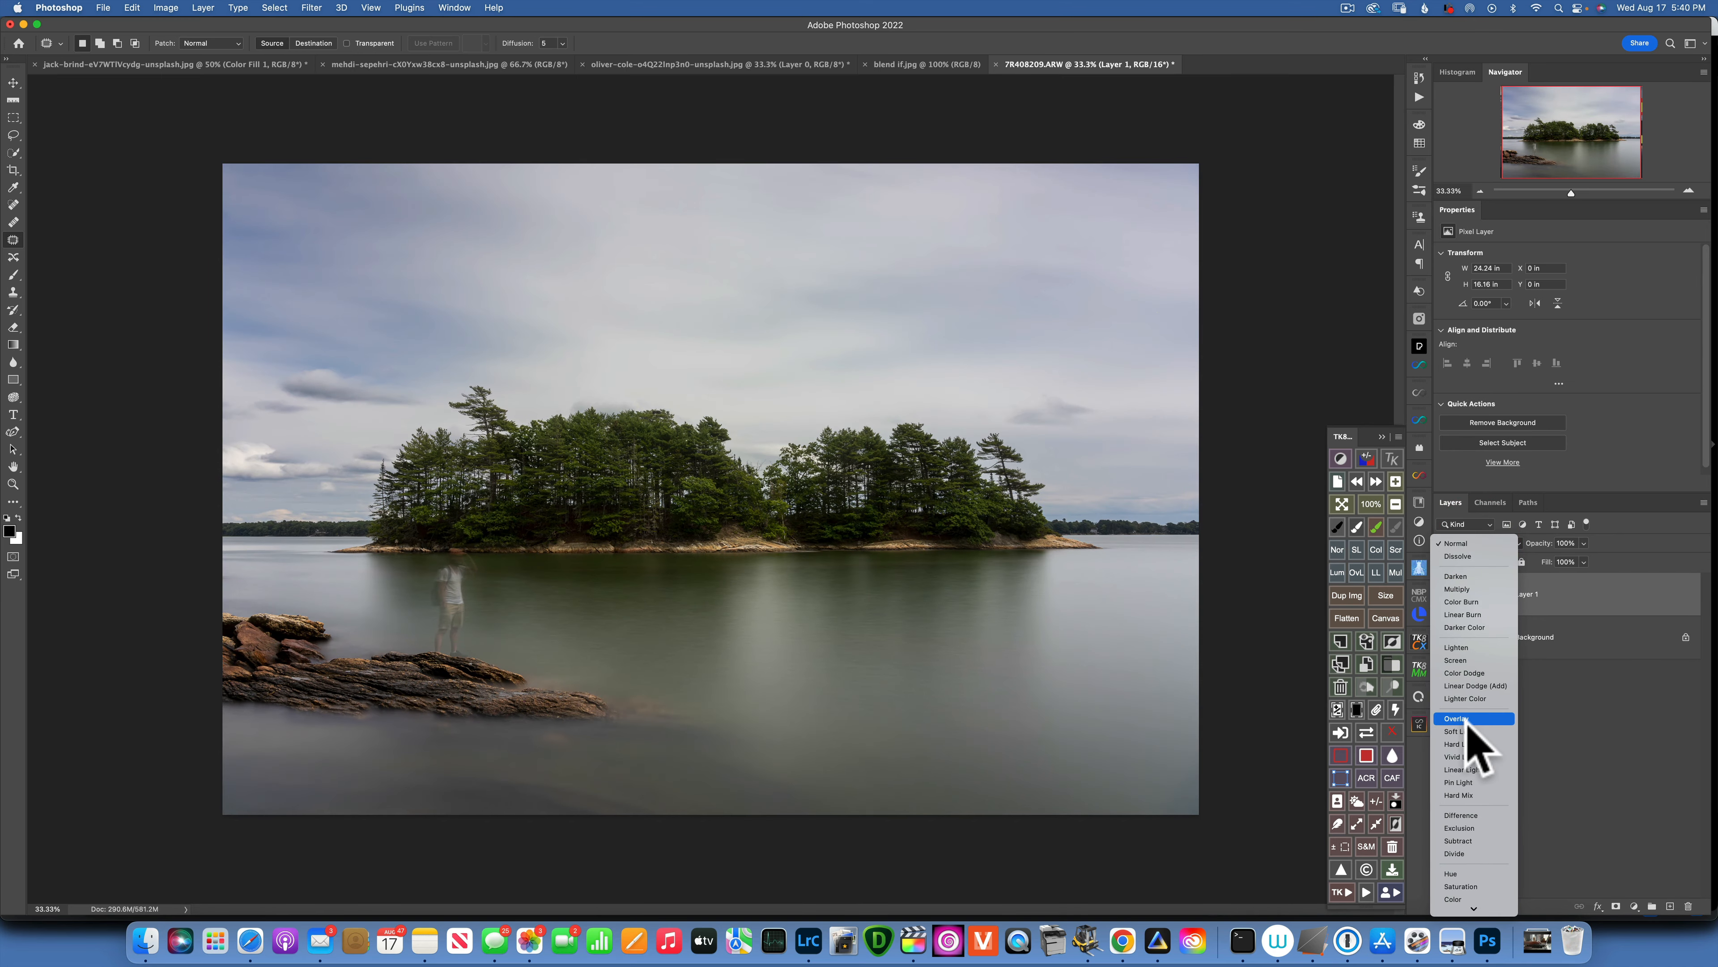
pyautogui.click(1467, 720)
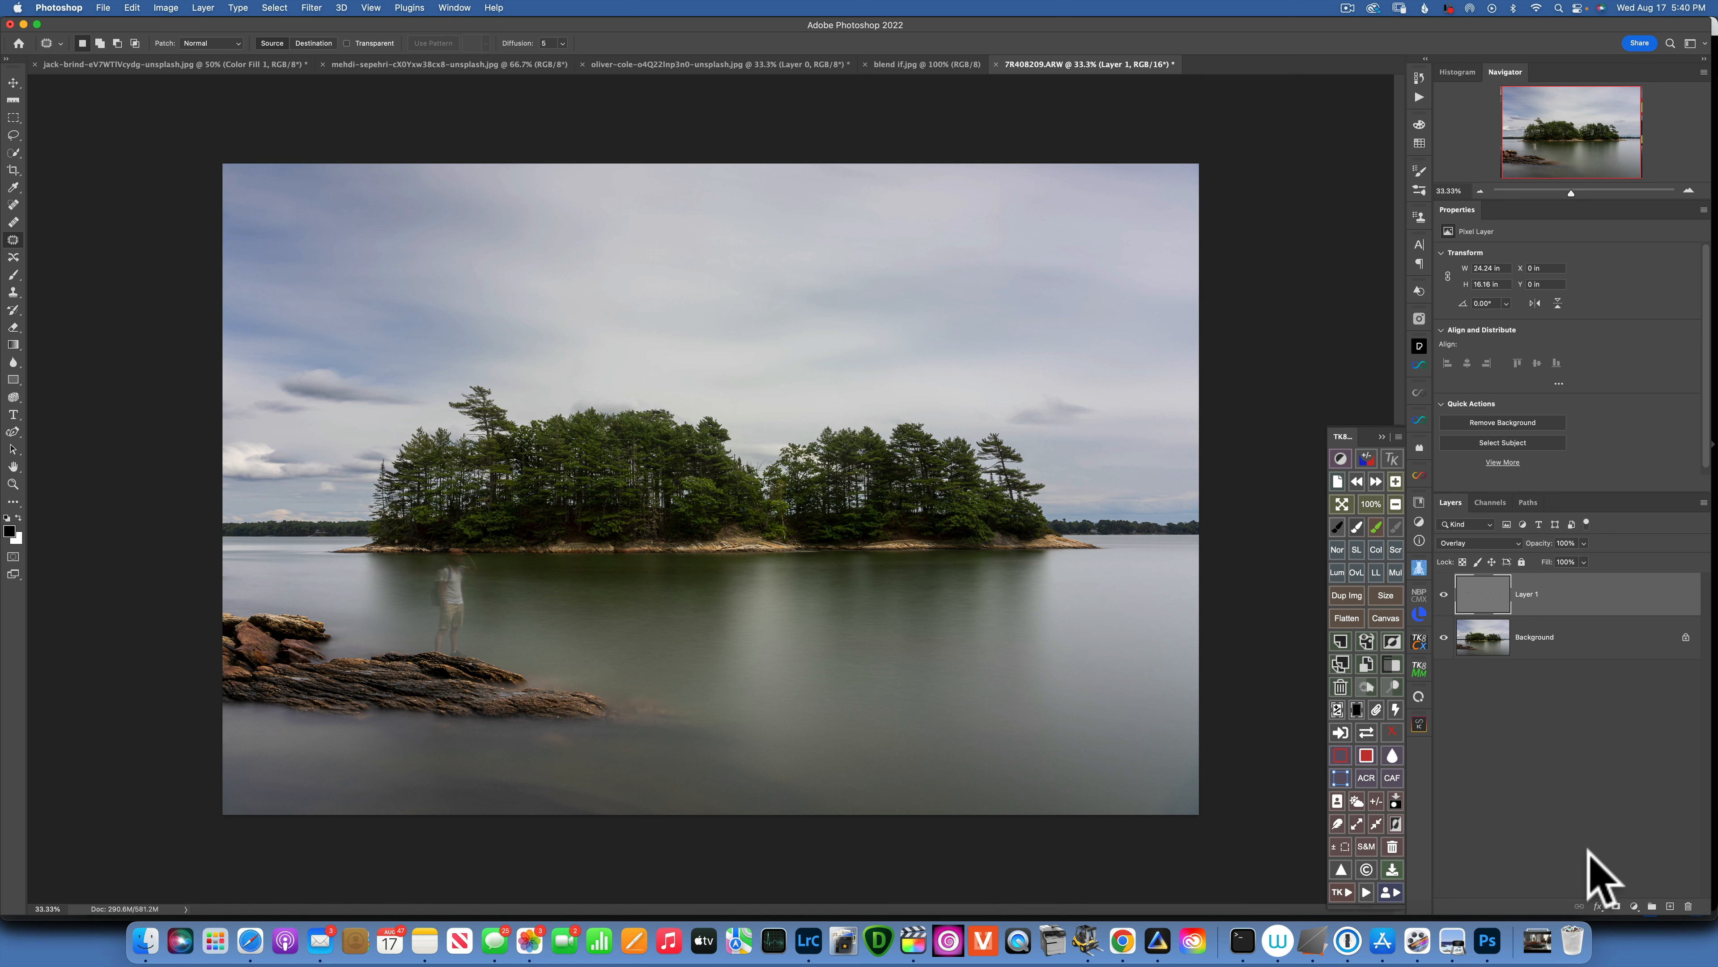
# Add a black mask to the high-pass layer and paint white over the foreground rocks with a 500-pixel brush
pyautogui.press('alt')
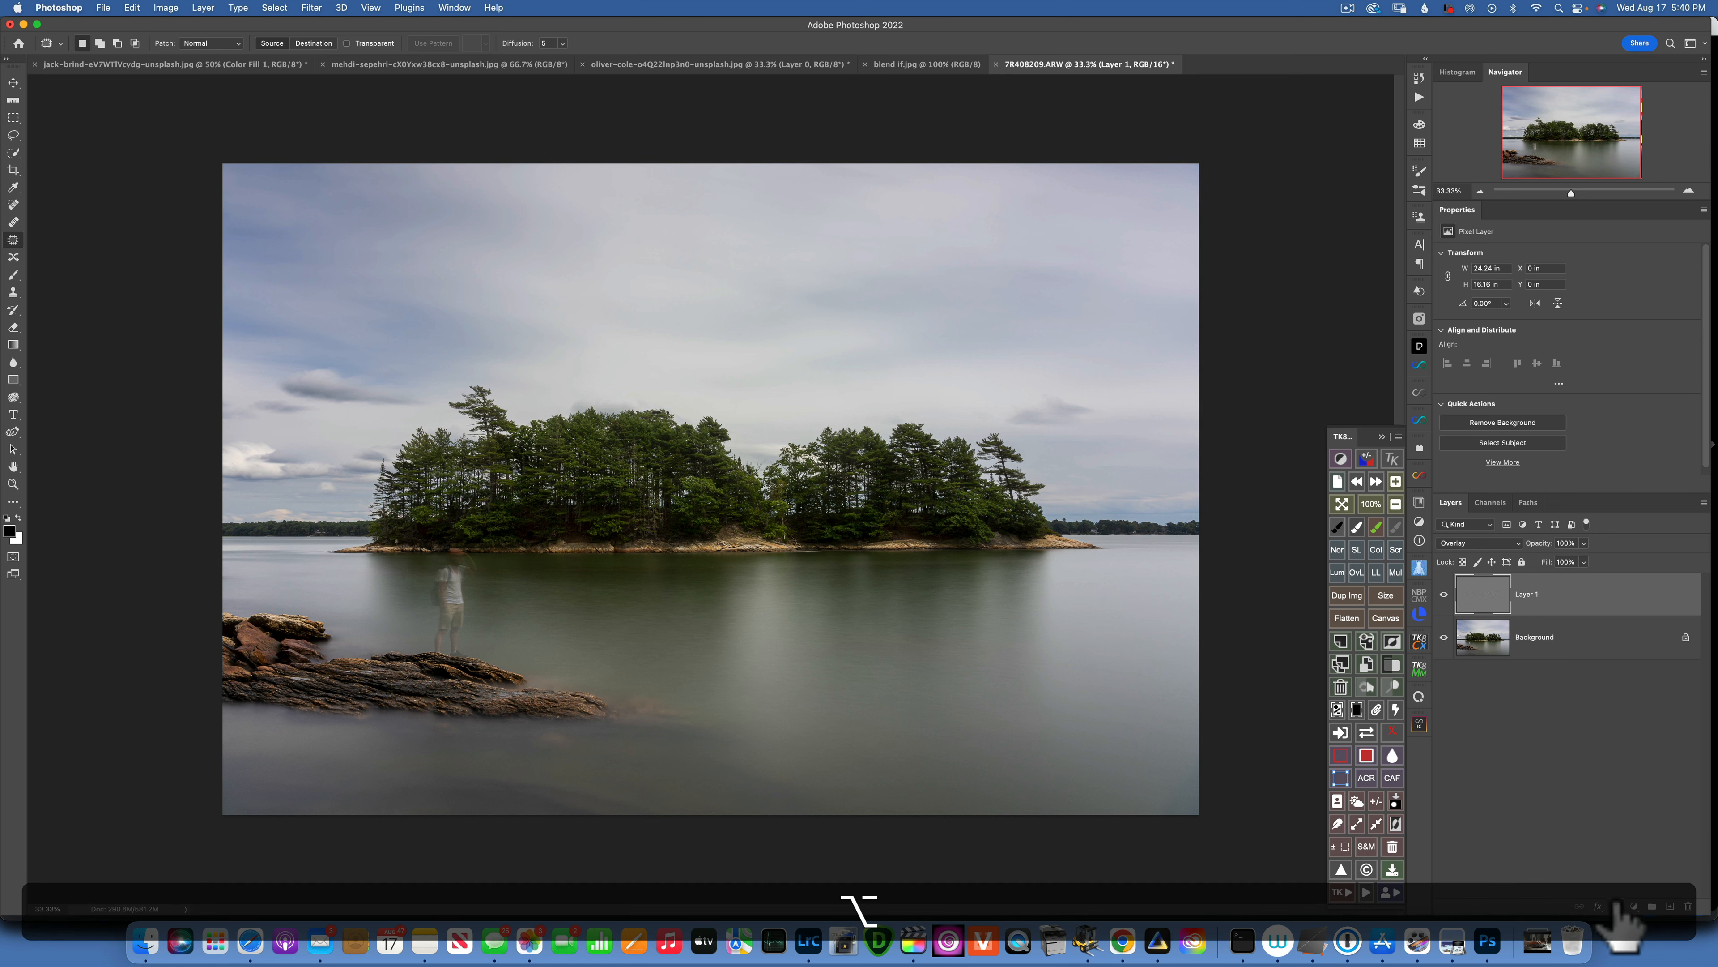
pyautogui.keyDown('alt'); pyautogui.click(1617, 906); pyautogui.keyUp('alt')
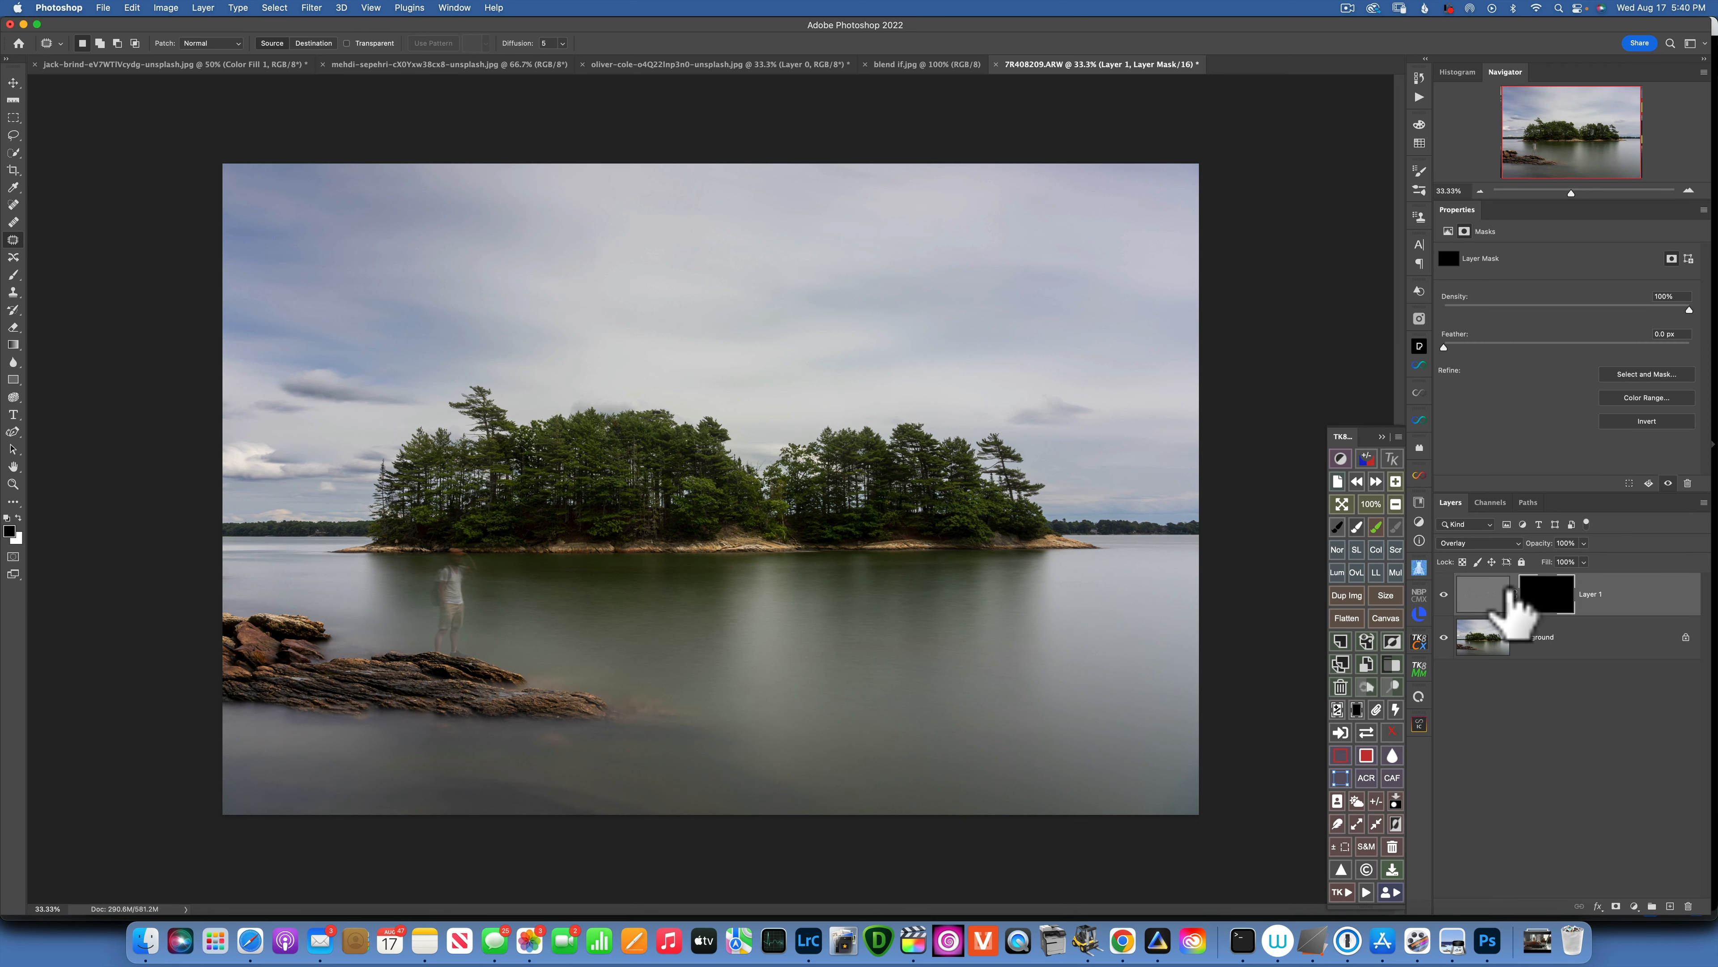
pyautogui.click(13, 275)
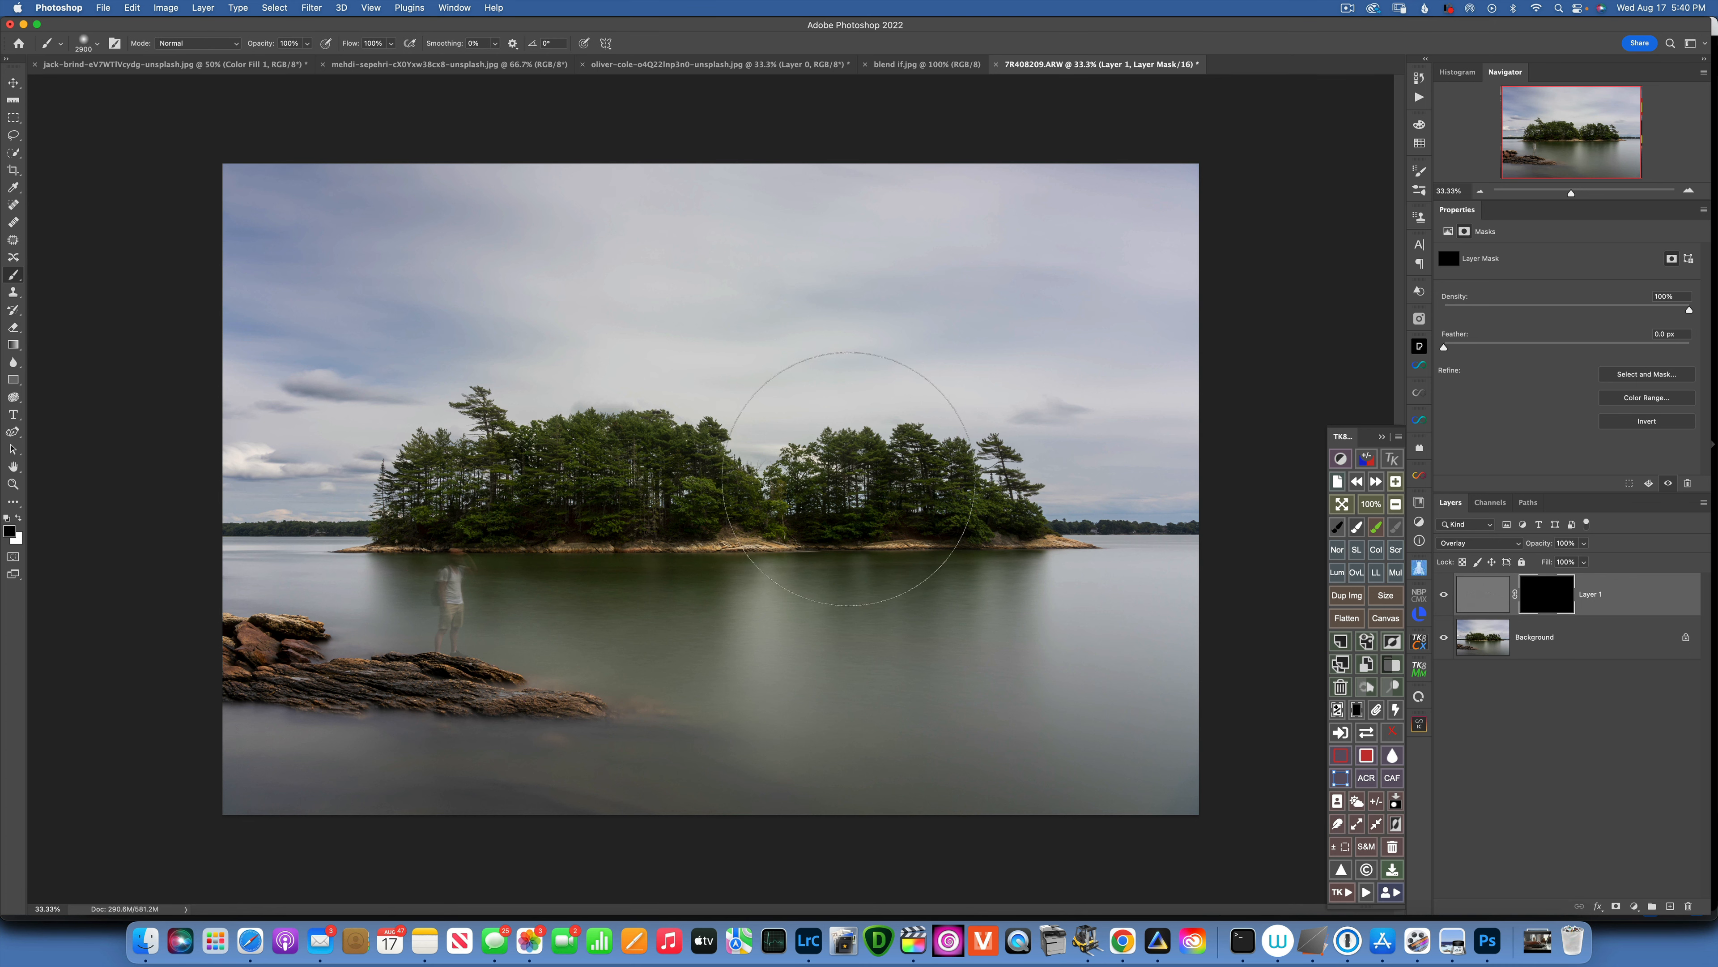
pyautogui.press('[')
pyautogui.press('[')
pyautogui.press('[')
pyautogui.press('[')
pyautogui.press('[')
pyautogui.press('[')
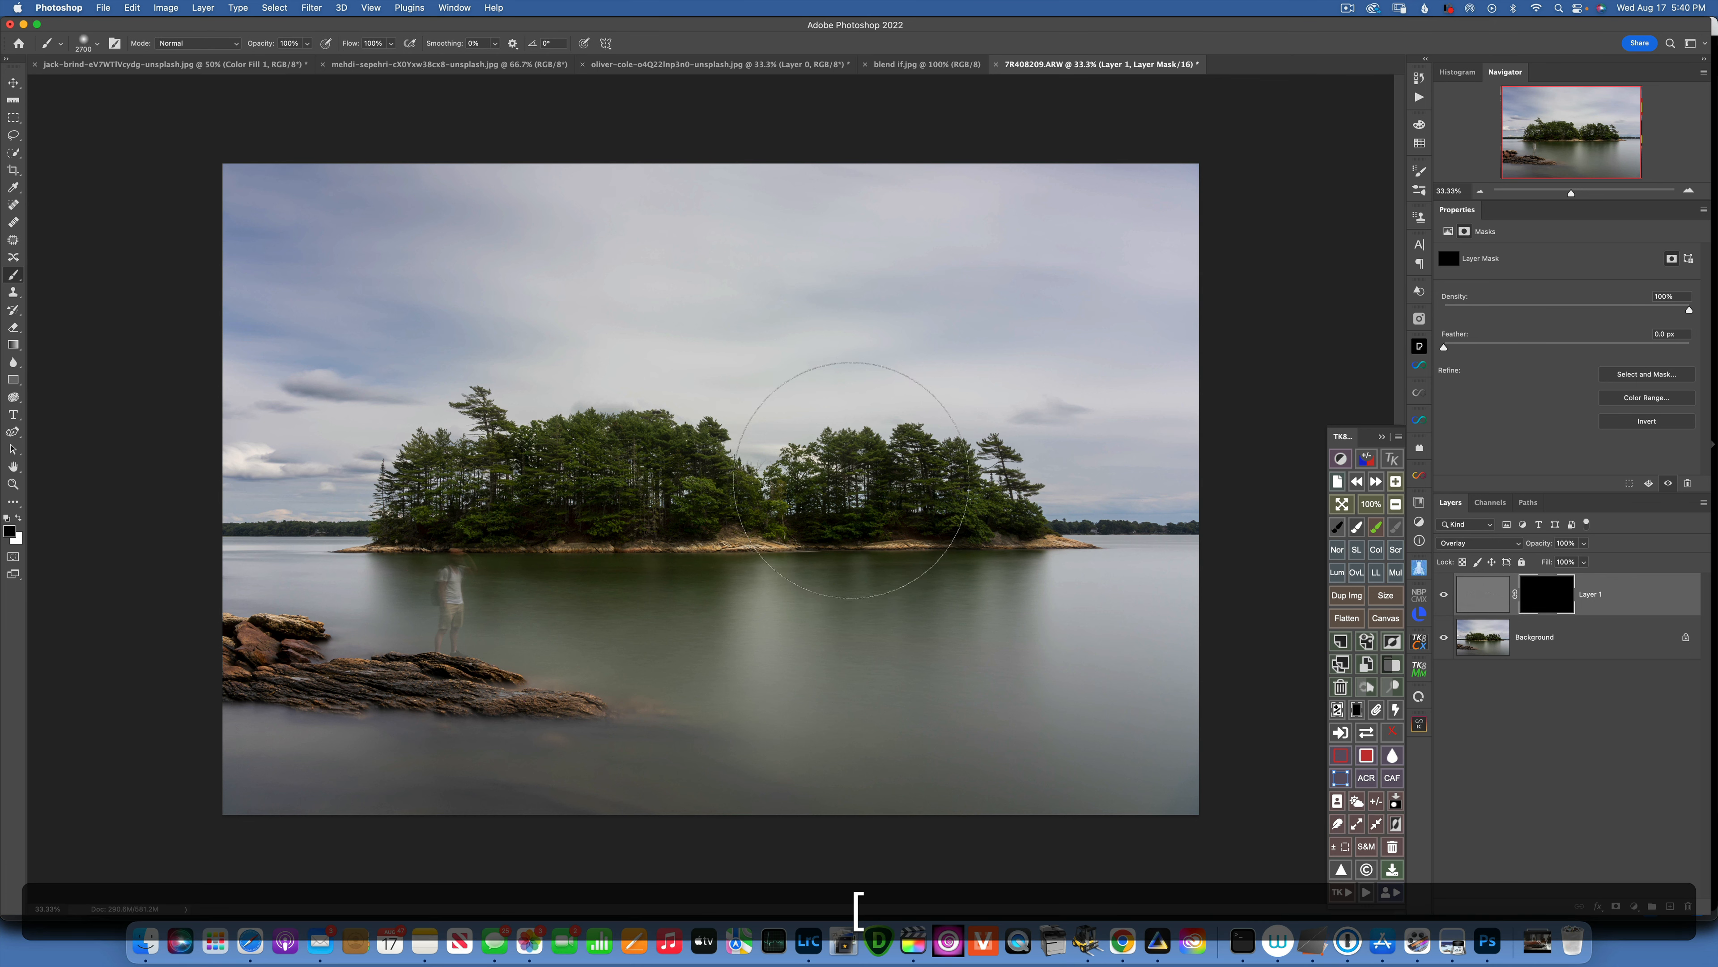
pyautogui.press('[')
pyautogui.press('[')
pyautogui.press('[')
pyautogui.press('[')
pyautogui.press('[')
pyautogui.press('[')
pyautogui.press('[')
pyautogui.press('[')
pyautogui.press('[')
pyautogui.press('[')
pyautogui.press('[')
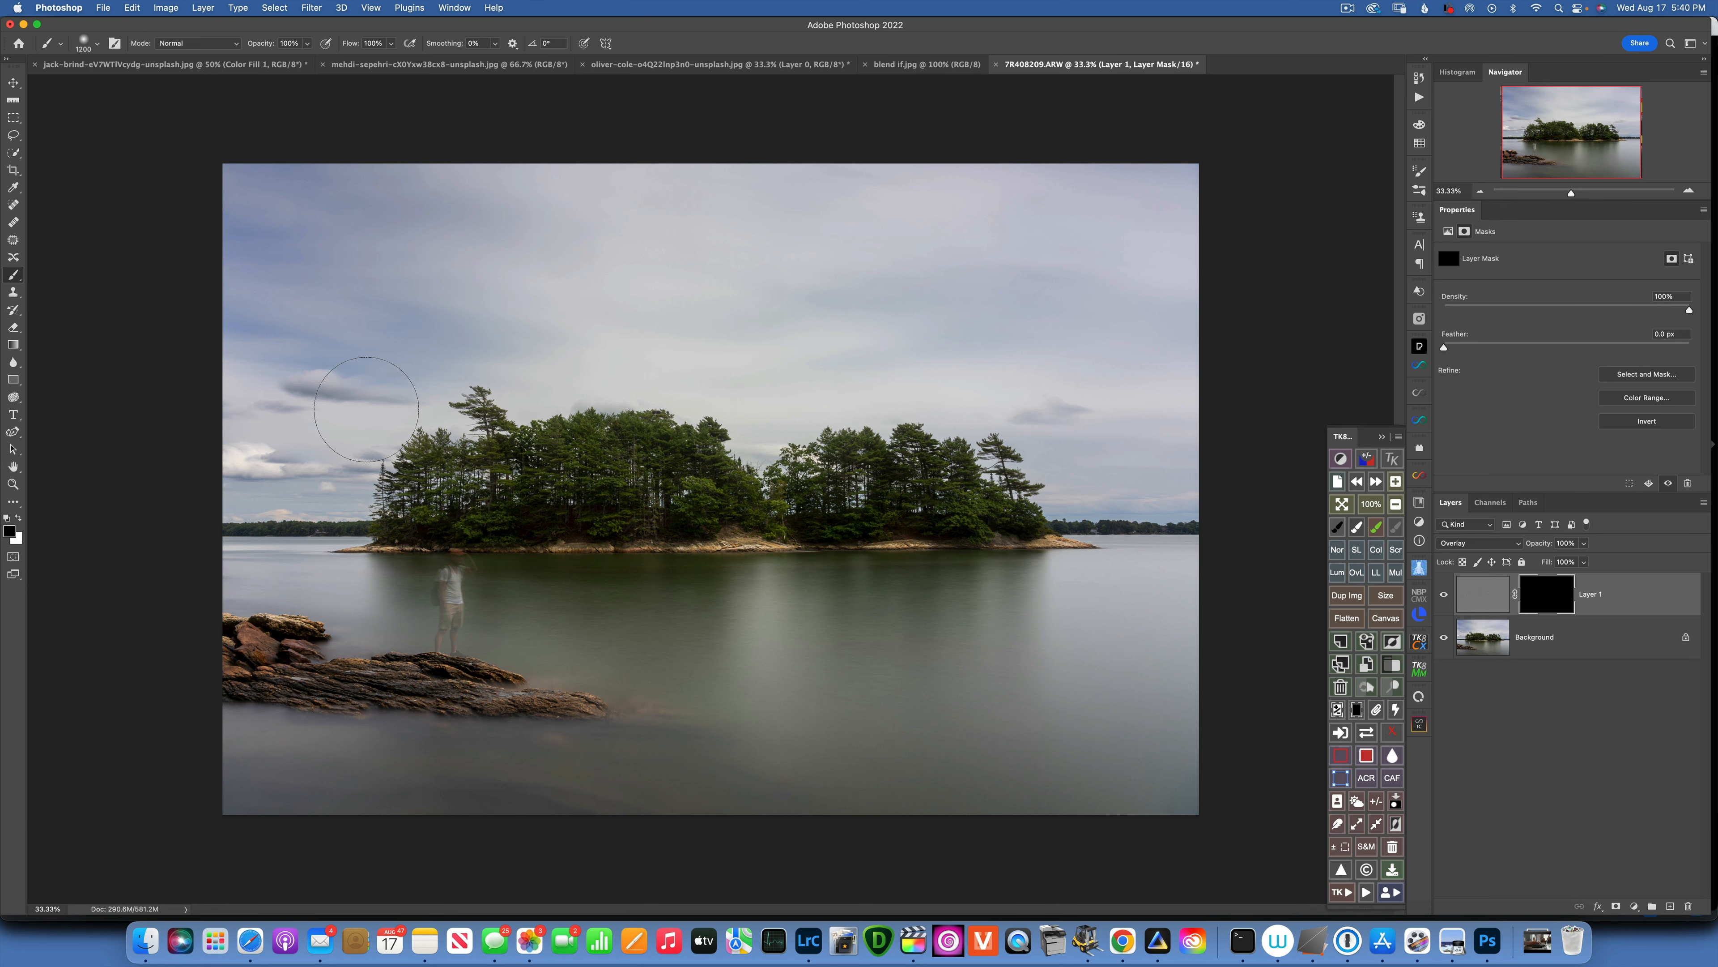
pyautogui.press('x')
pyautogui.press('[')
pyautogui.press('[')
pyautogui.press('[')
pyautogui.press('[')
# Add a Selective Color adjustment layer above the sharpening layer and set Cyan to -100% for the Reds
pyautogui.click(1382, 435)
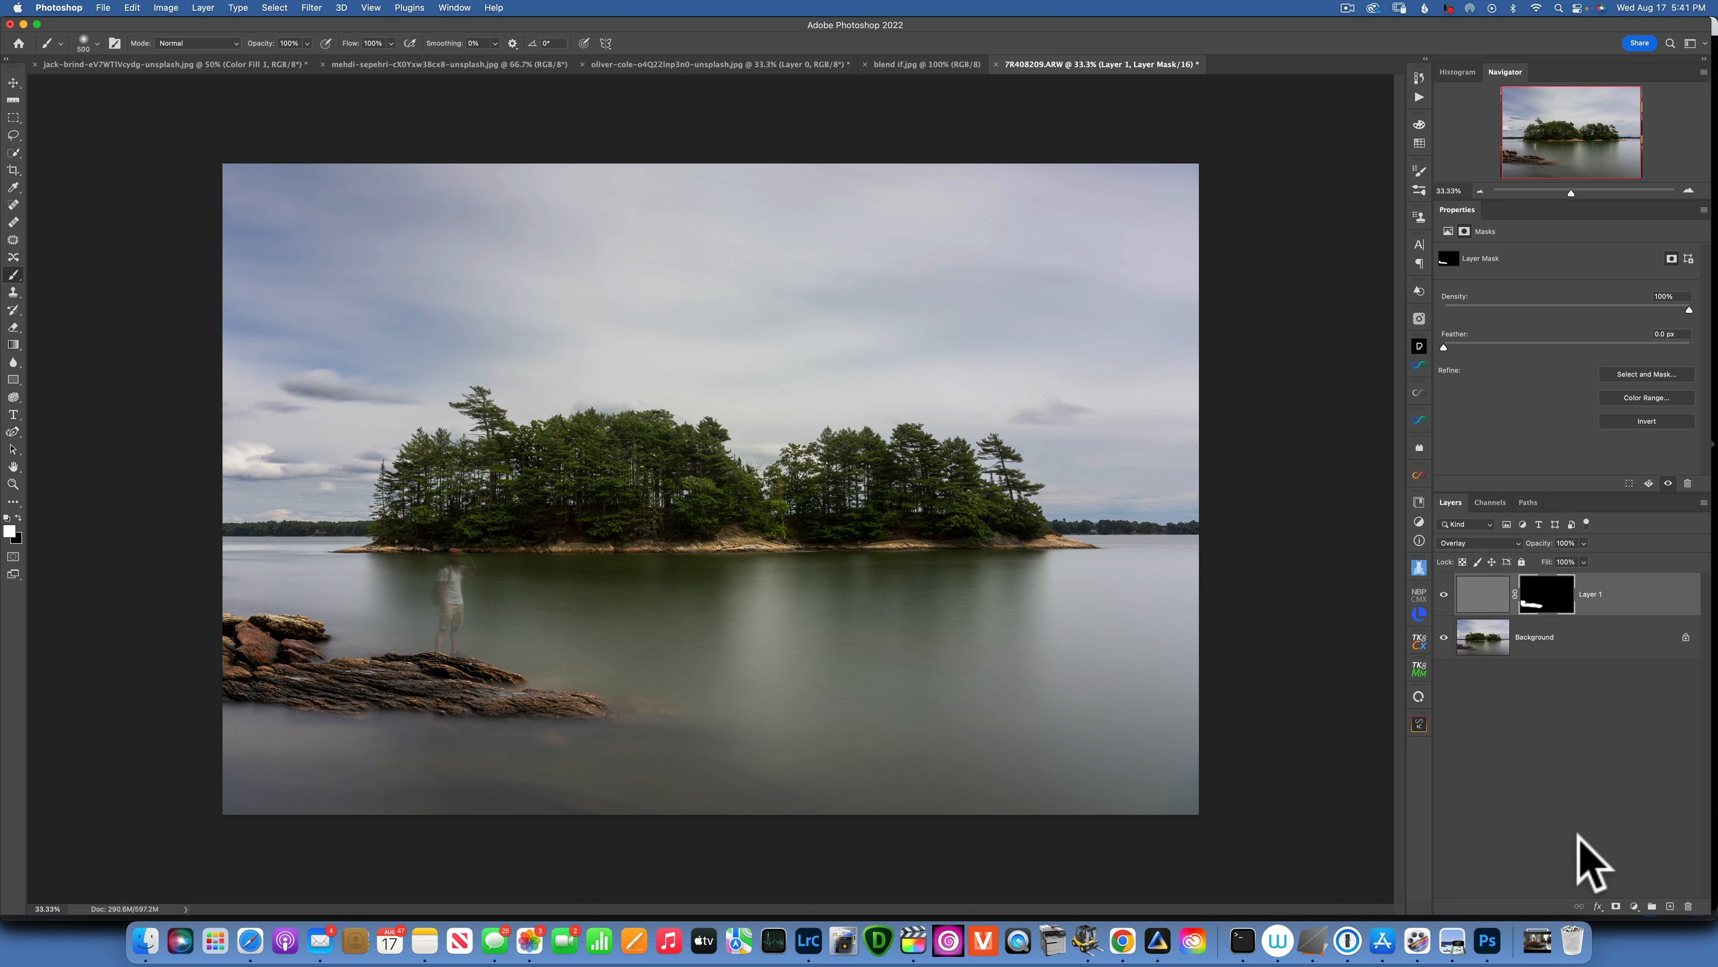
pyautogui.click(1635, 906)
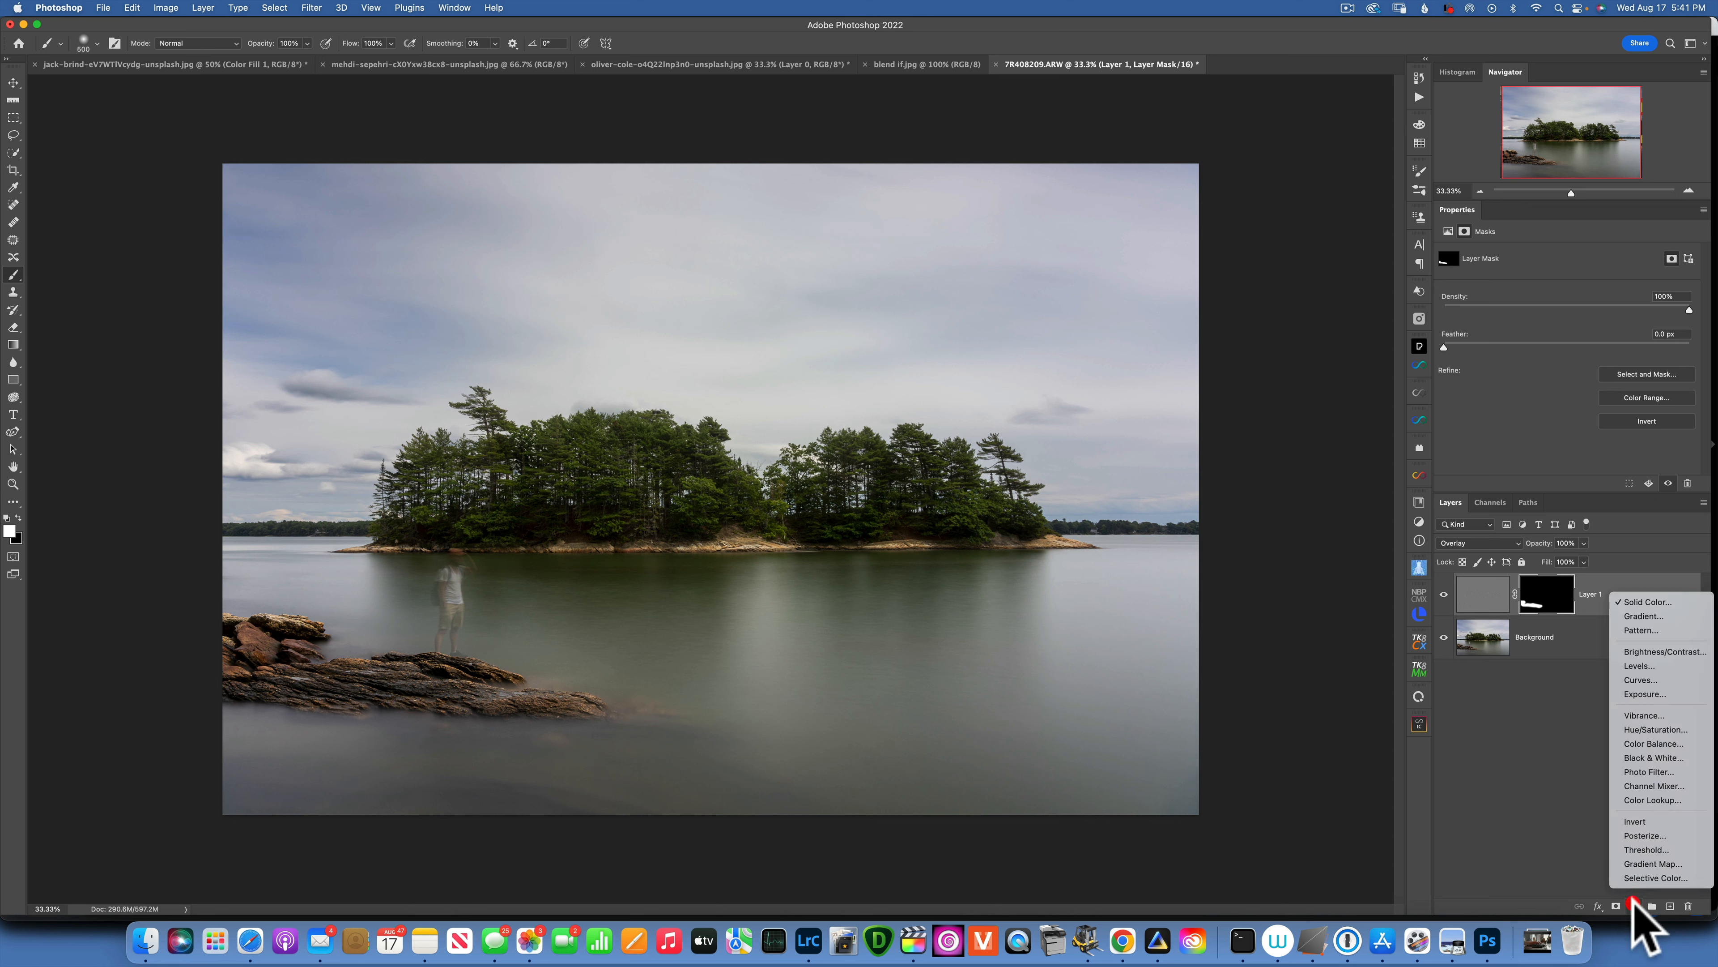
pyautogui.click(1654, 878)
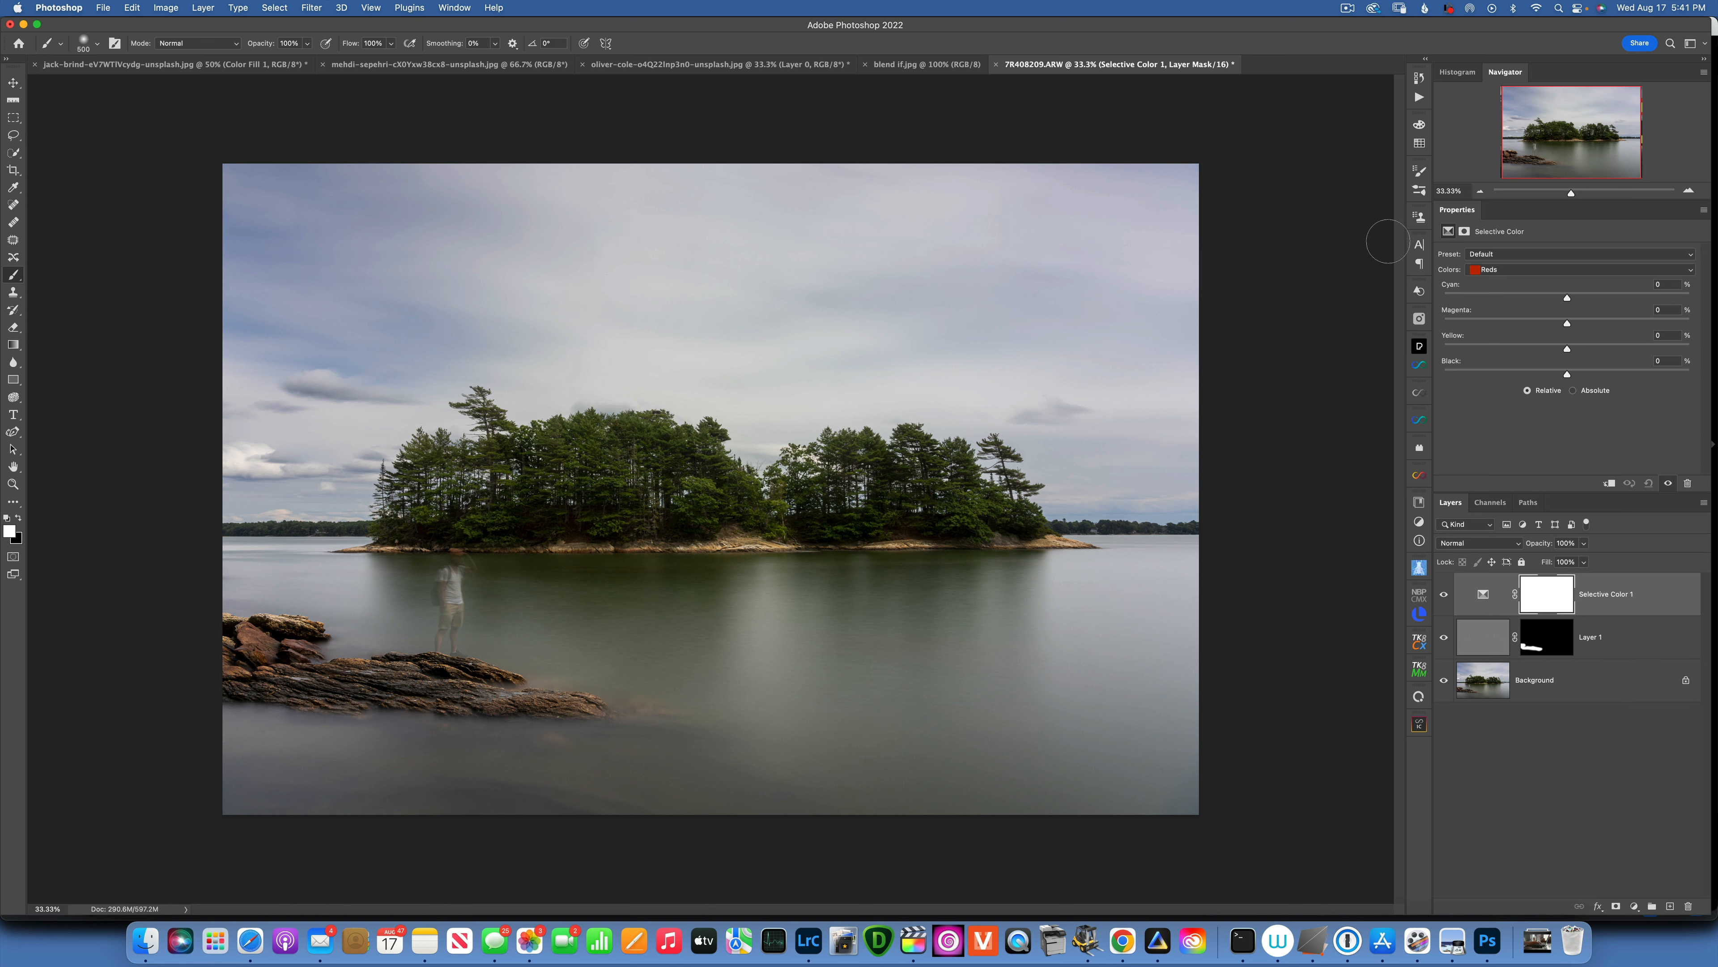
pyautogui.click(1524, 266)
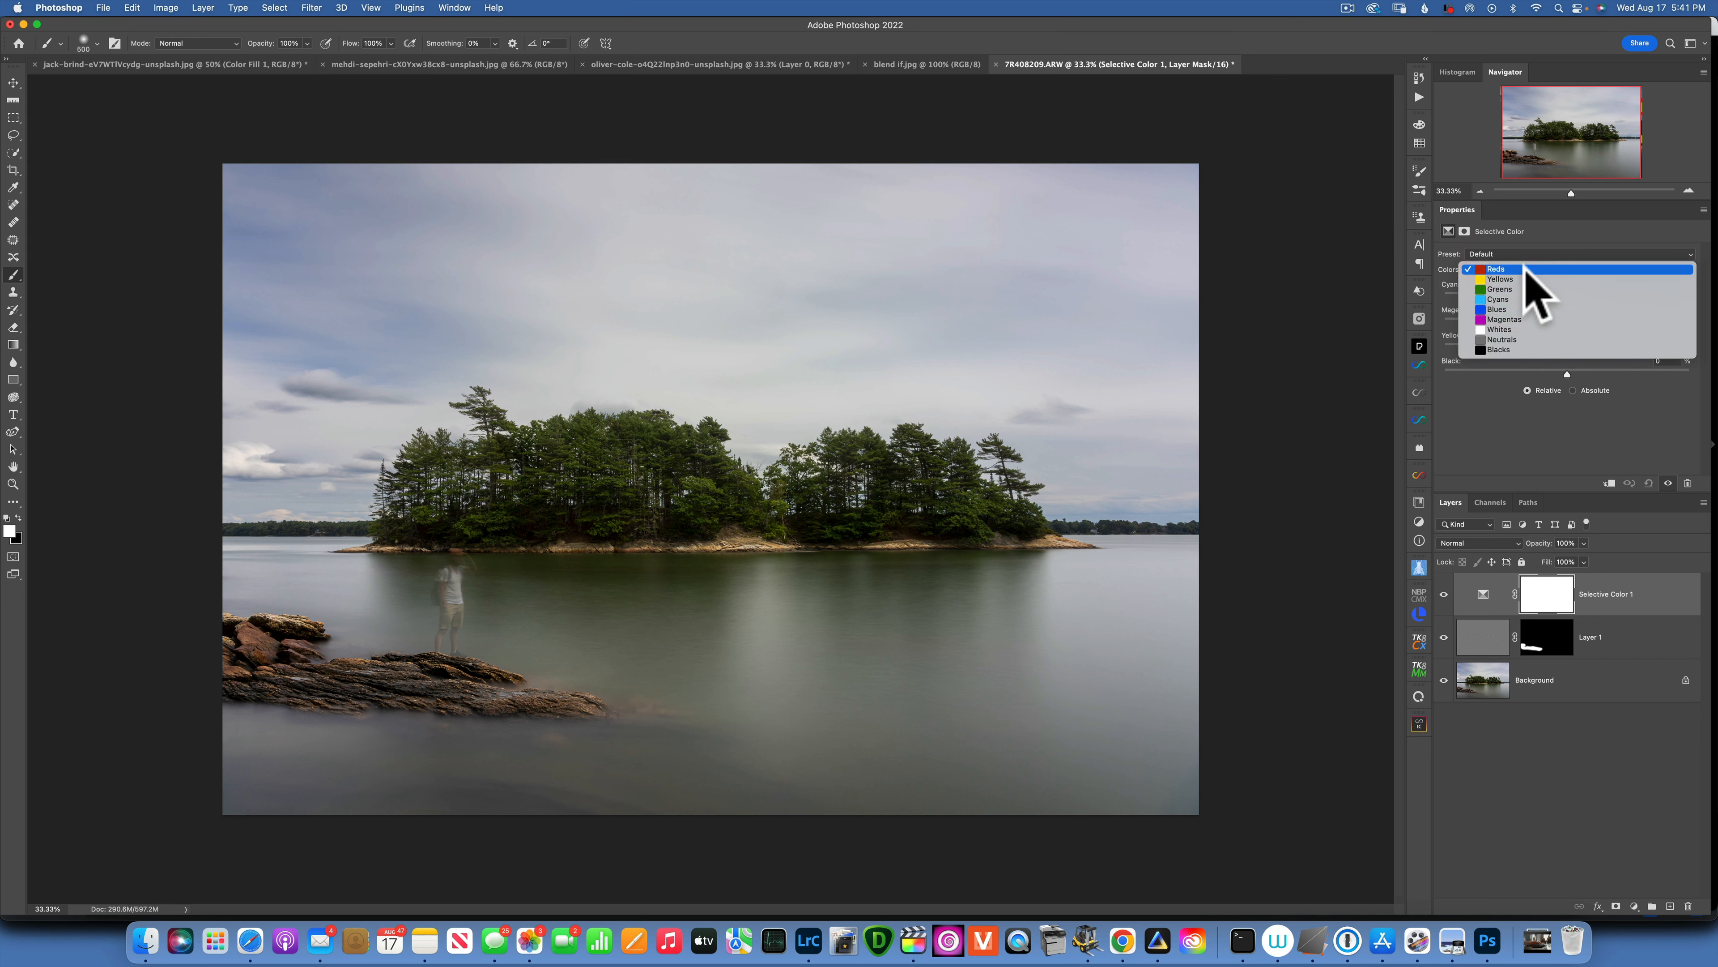
pyautogui.click(1525, 265)
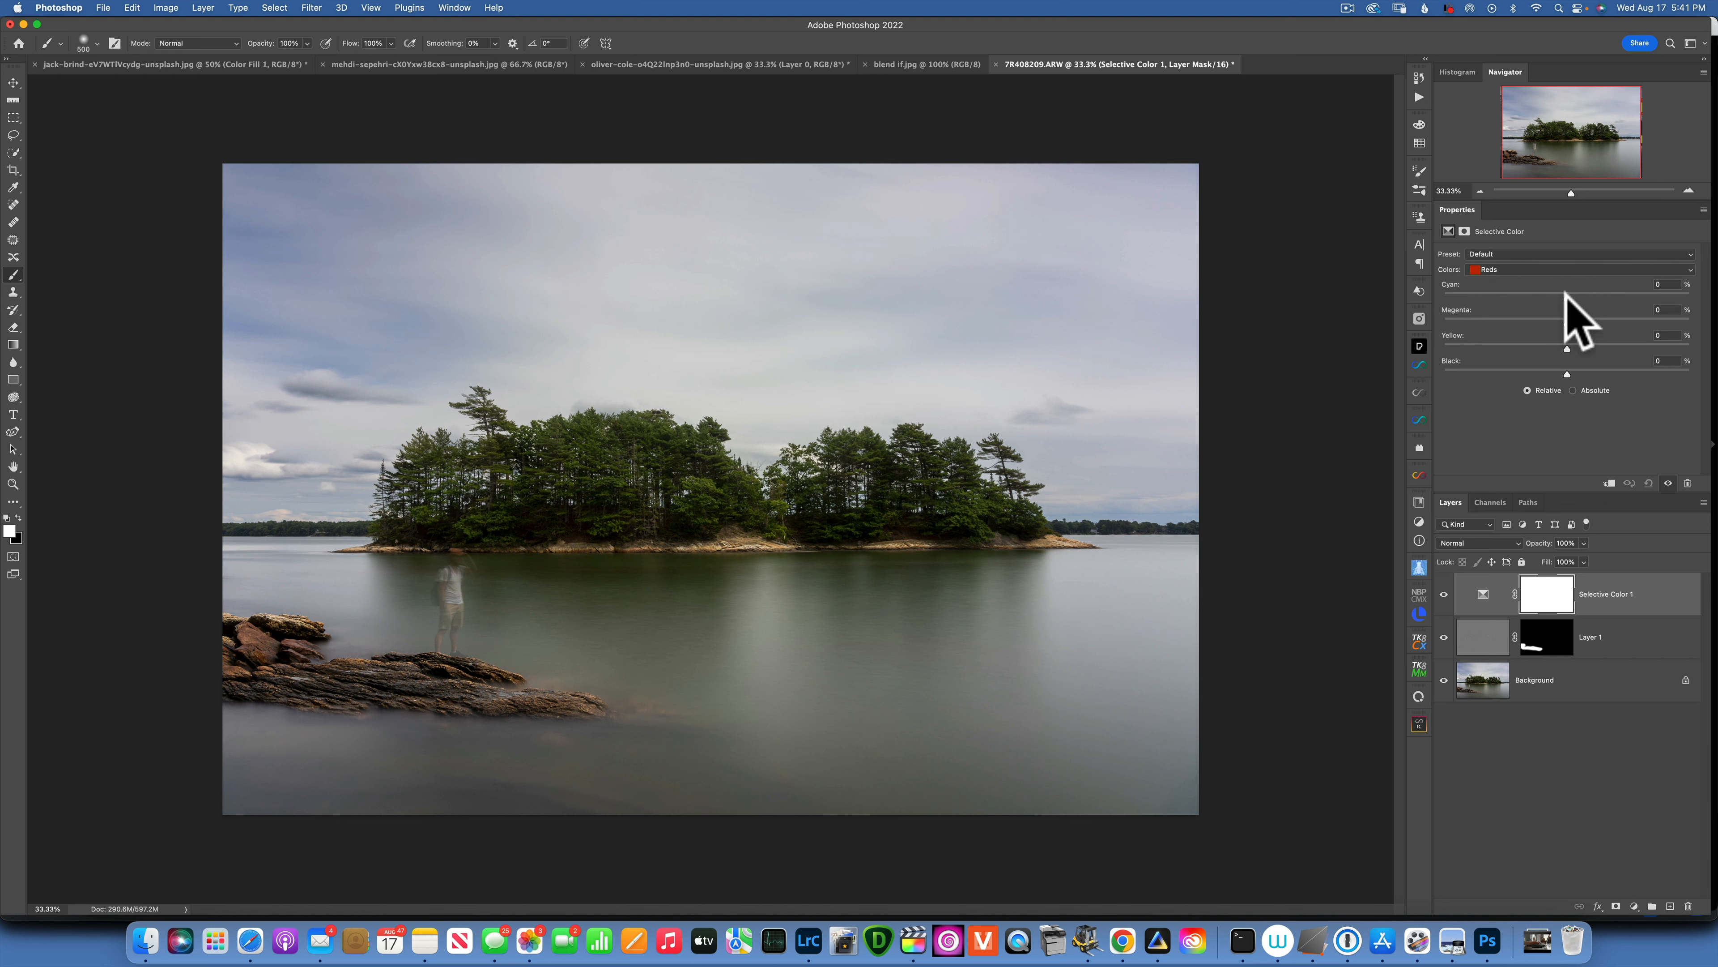
pyautogui.moveTo(1566, 298); pyautogui.dragTo(1396, 281)
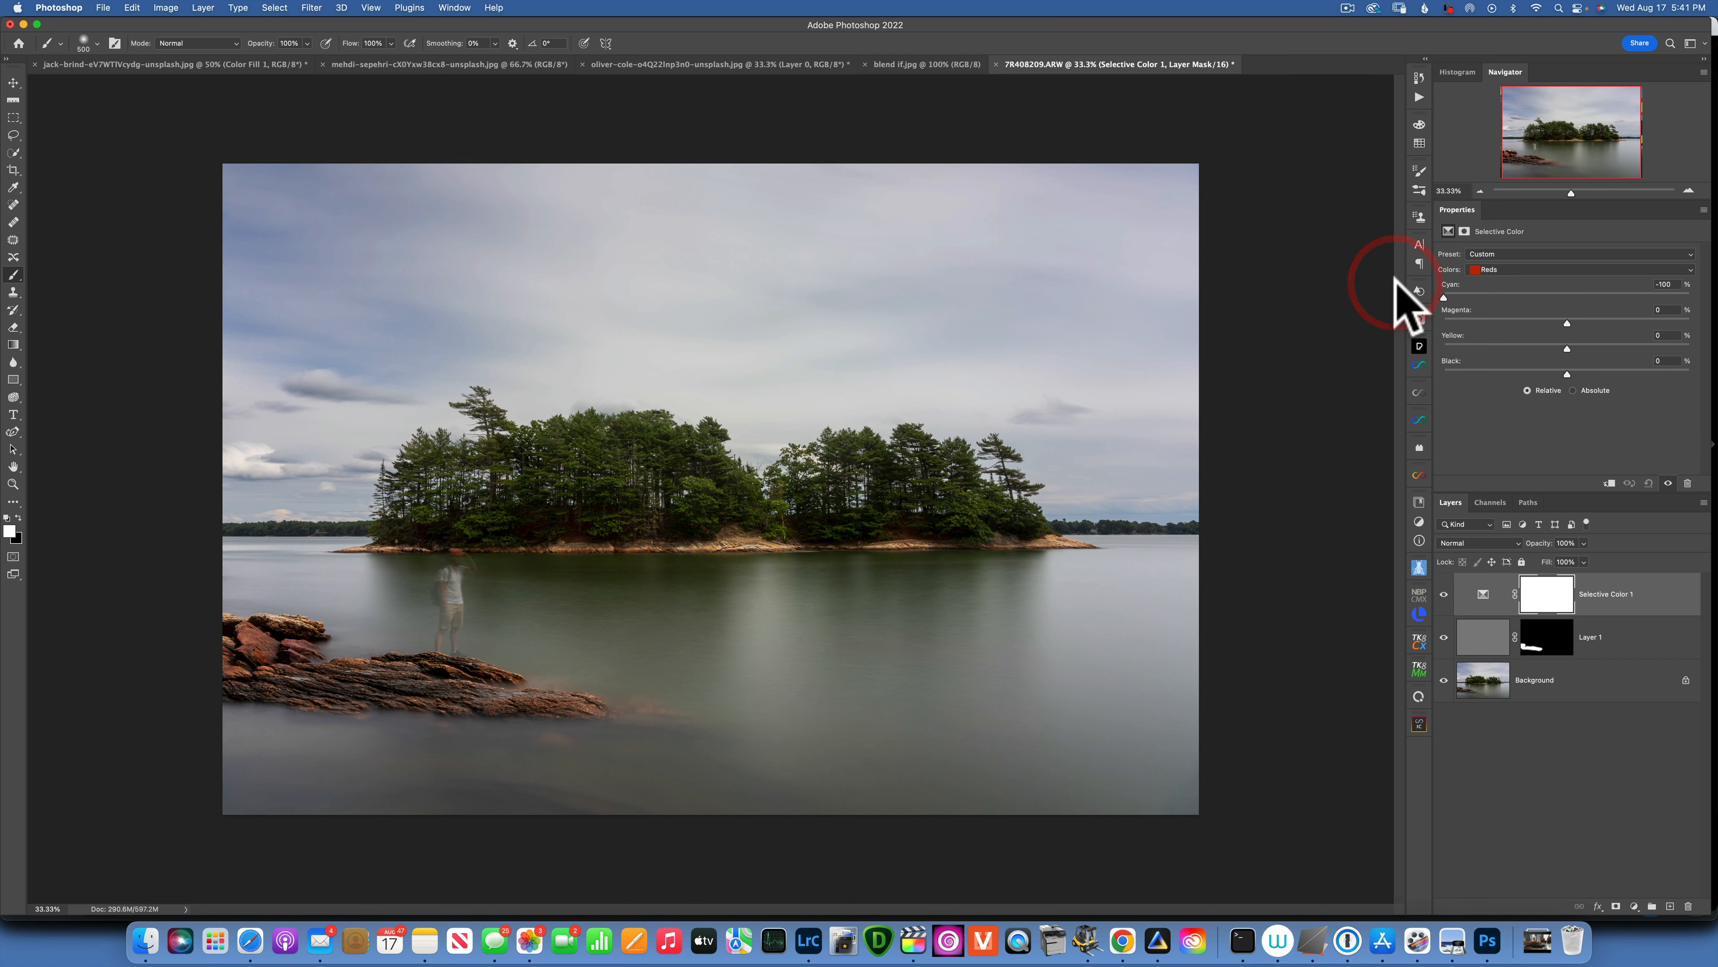
# In the Selective Color adjustment, set Yellow to +100% for the Yellows and Magenta to -100% for the Greens
pyautogui.click(1504, 271)
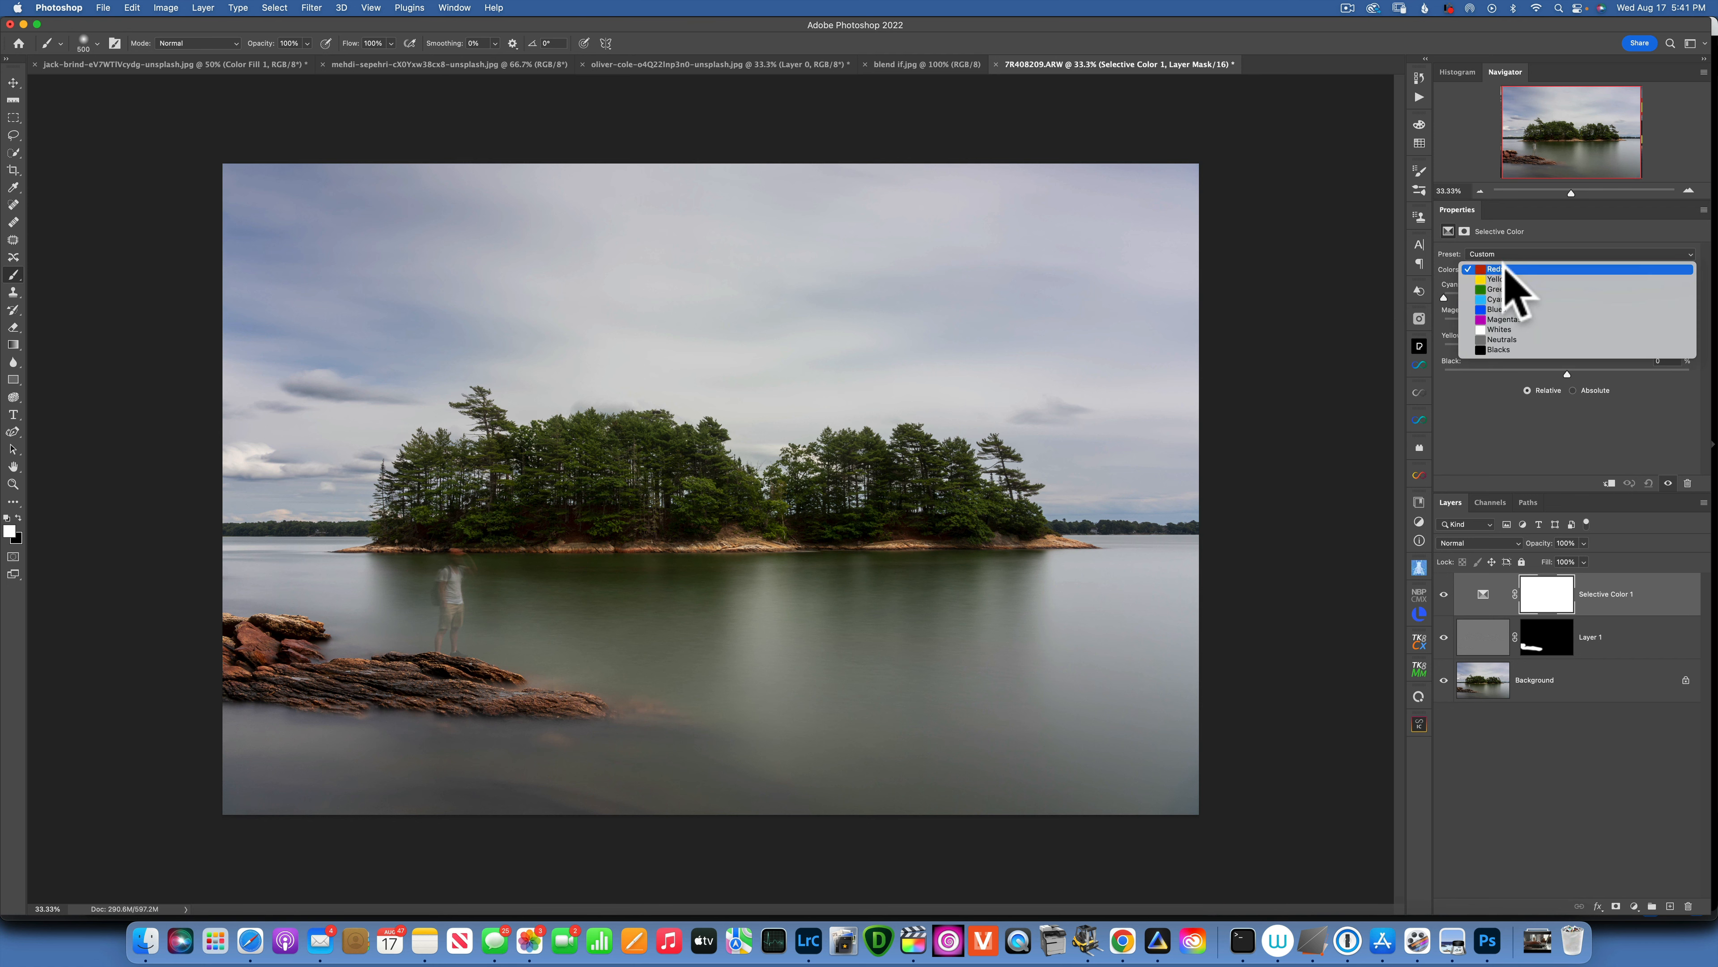
pyautogui.click(1504, 279)
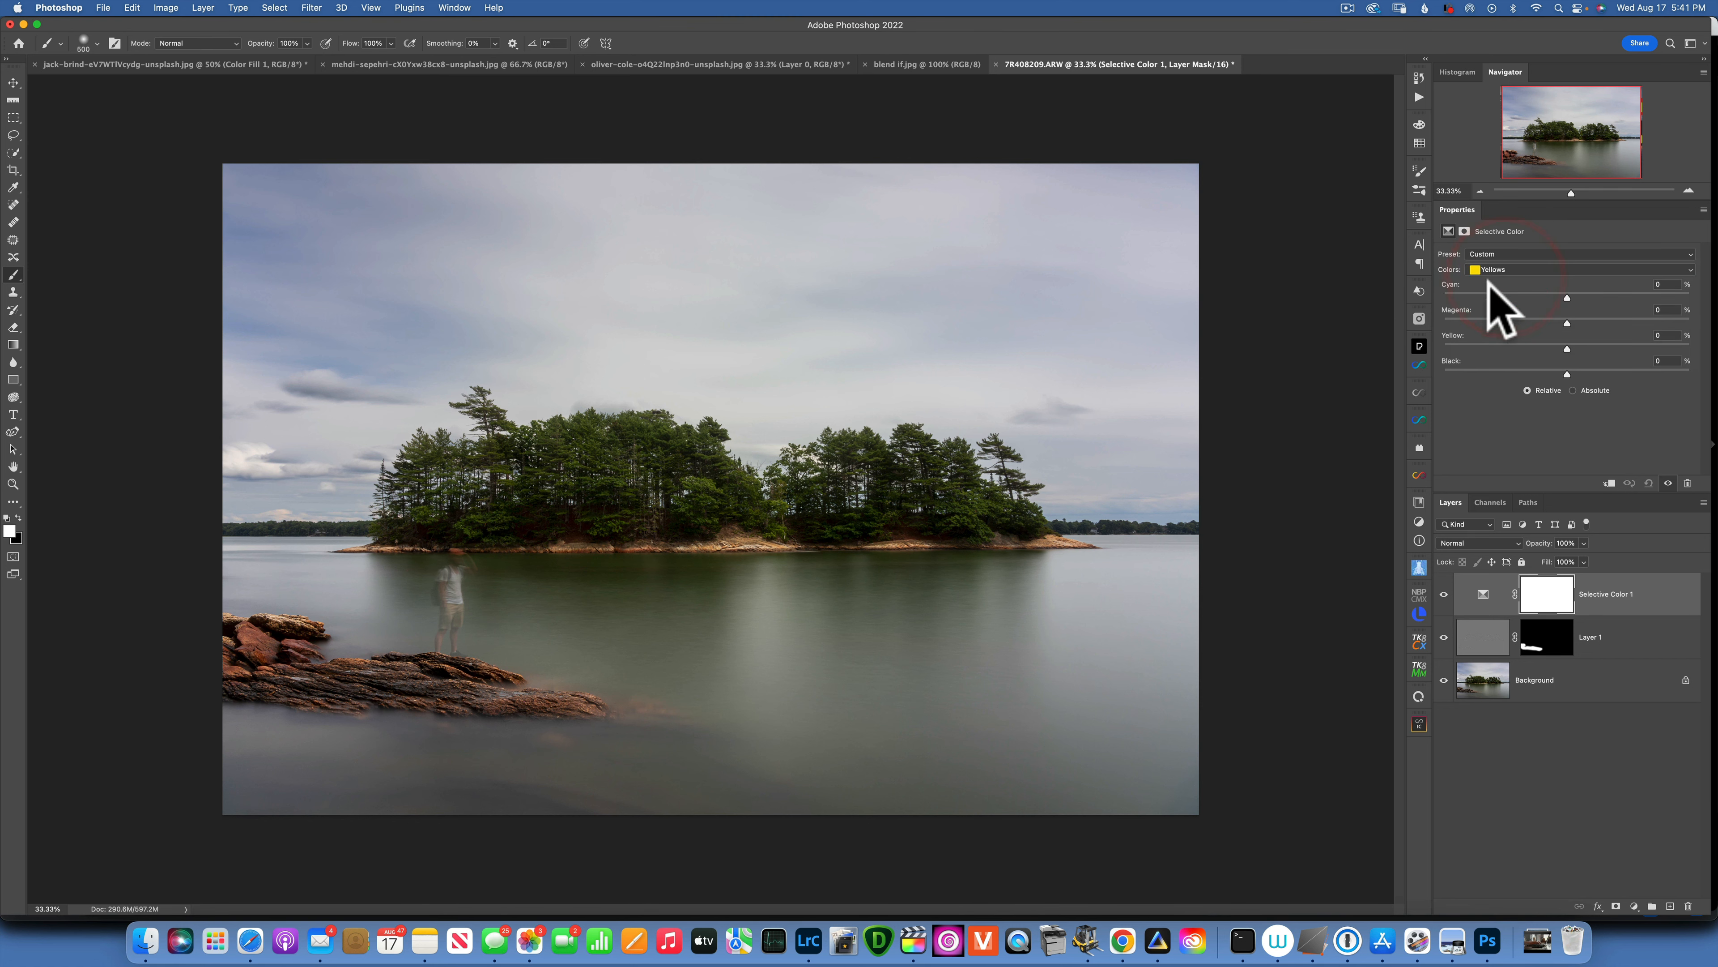
pyautogui.moveTo(1567, 348); pyautogui.dragTo(1717, 345)
pyautogui.click(1534, 269)
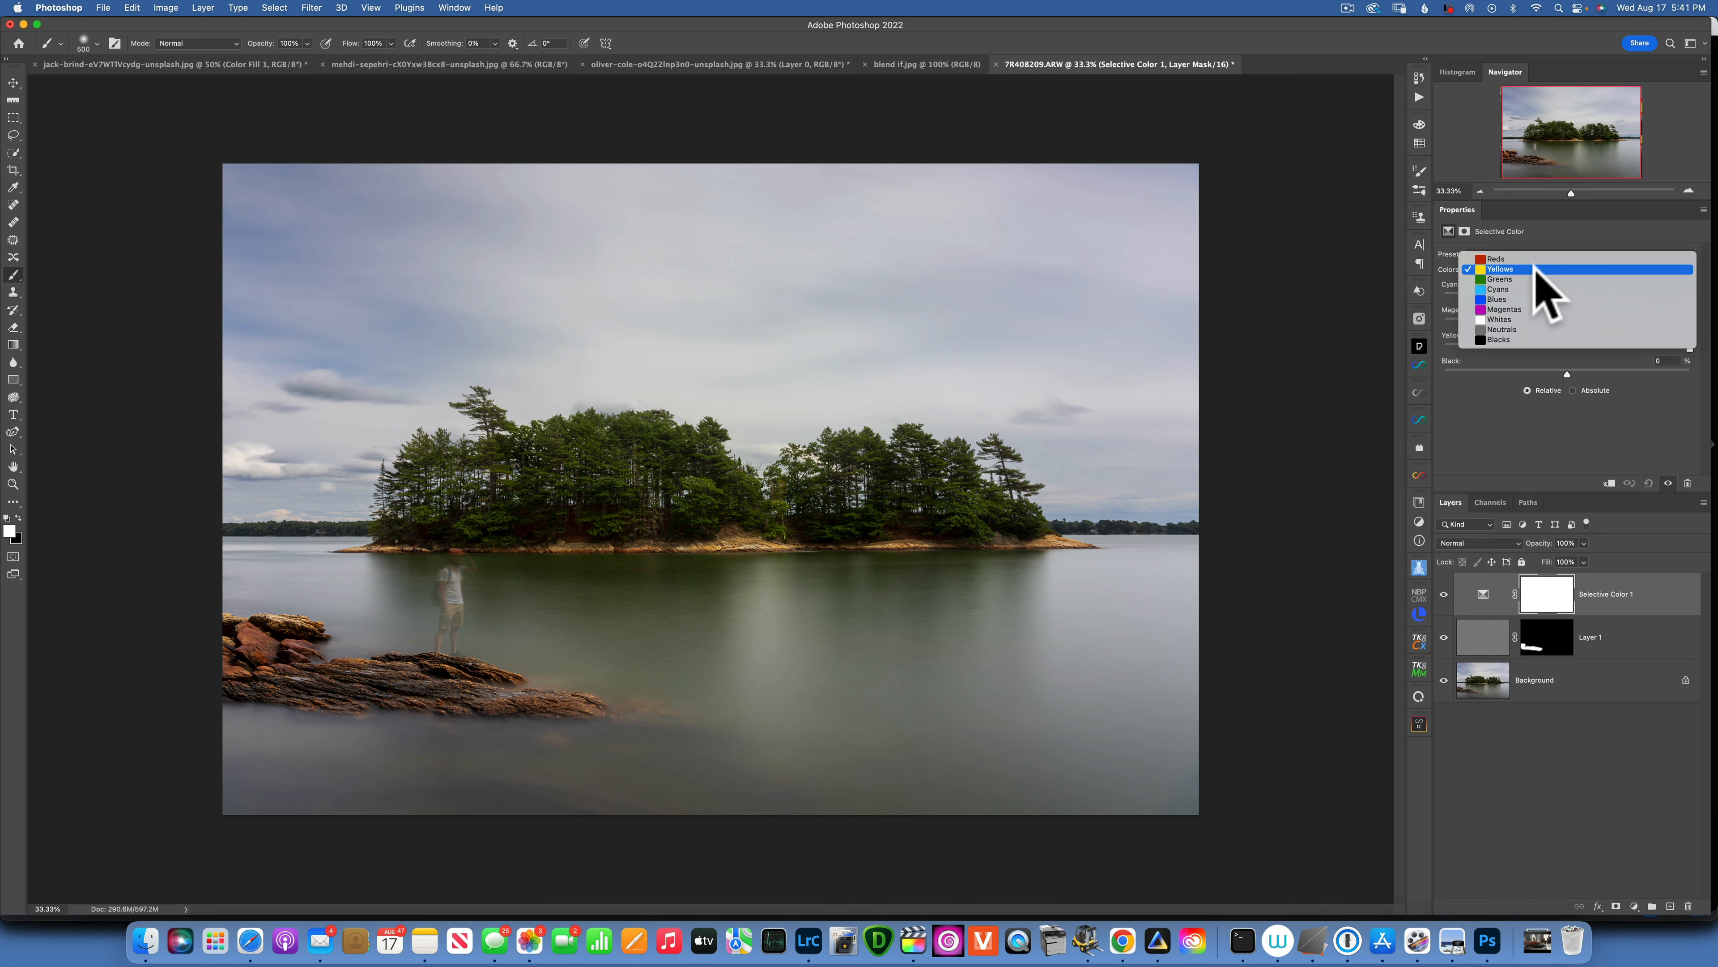
pyautogui.click(1534, 304)
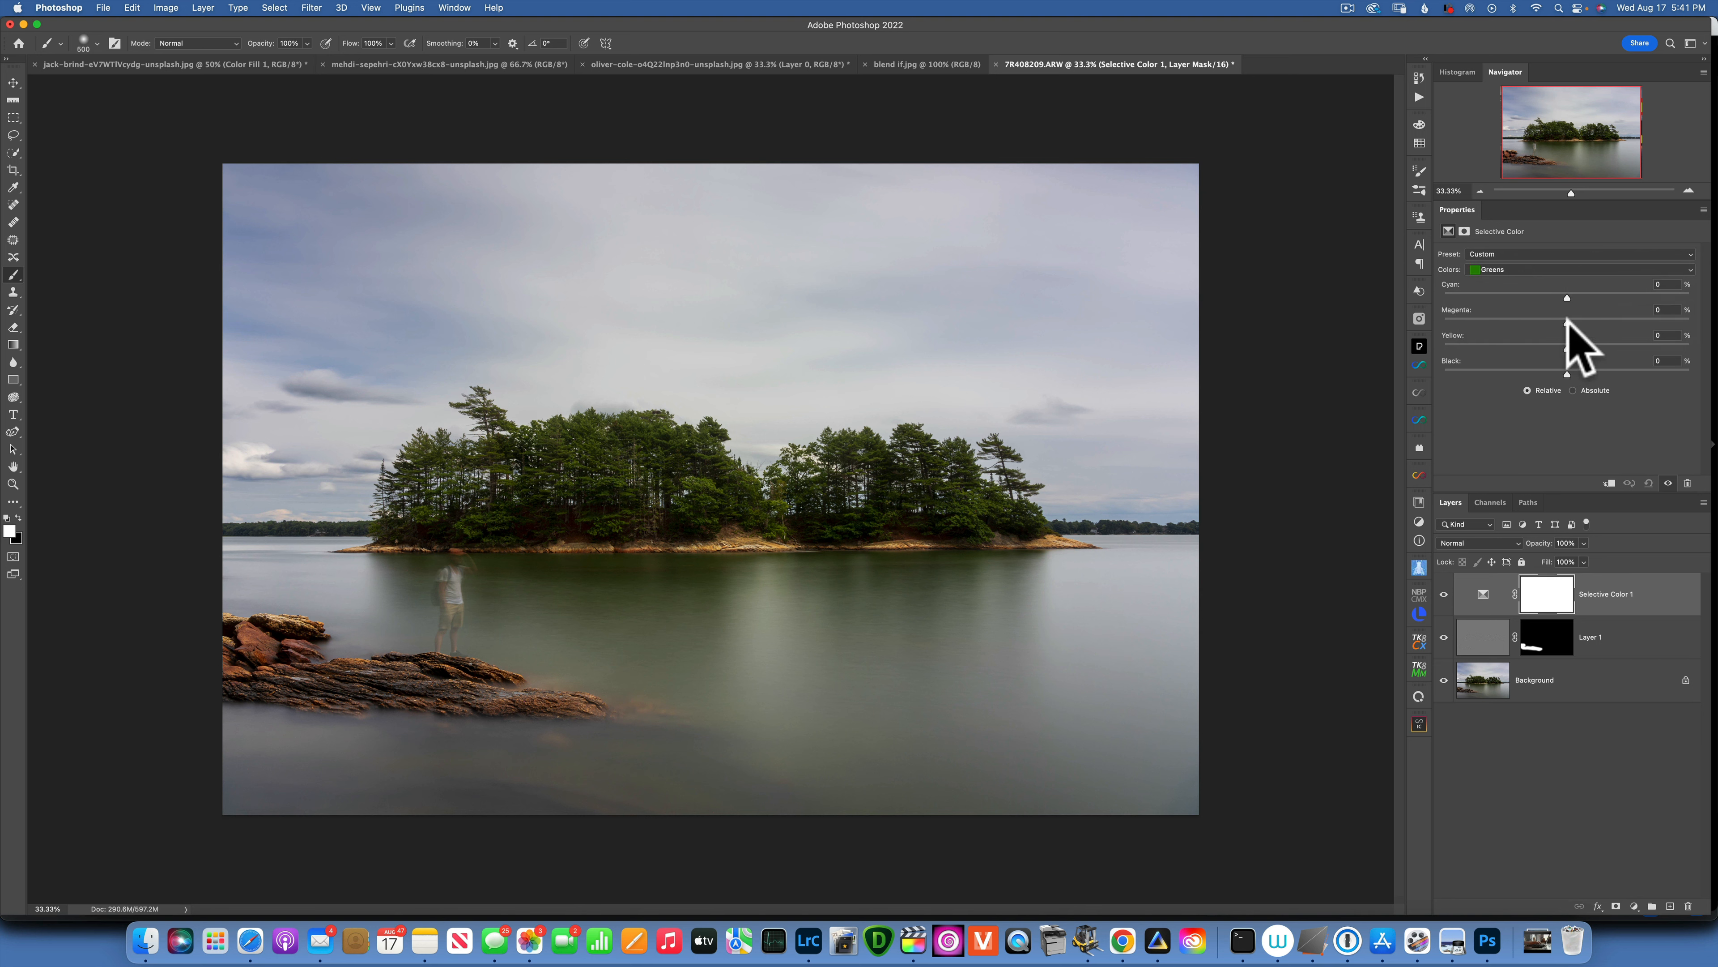
pyautogui.moveTo(1568, 320); pyautogui.dragTo(1412, 315)
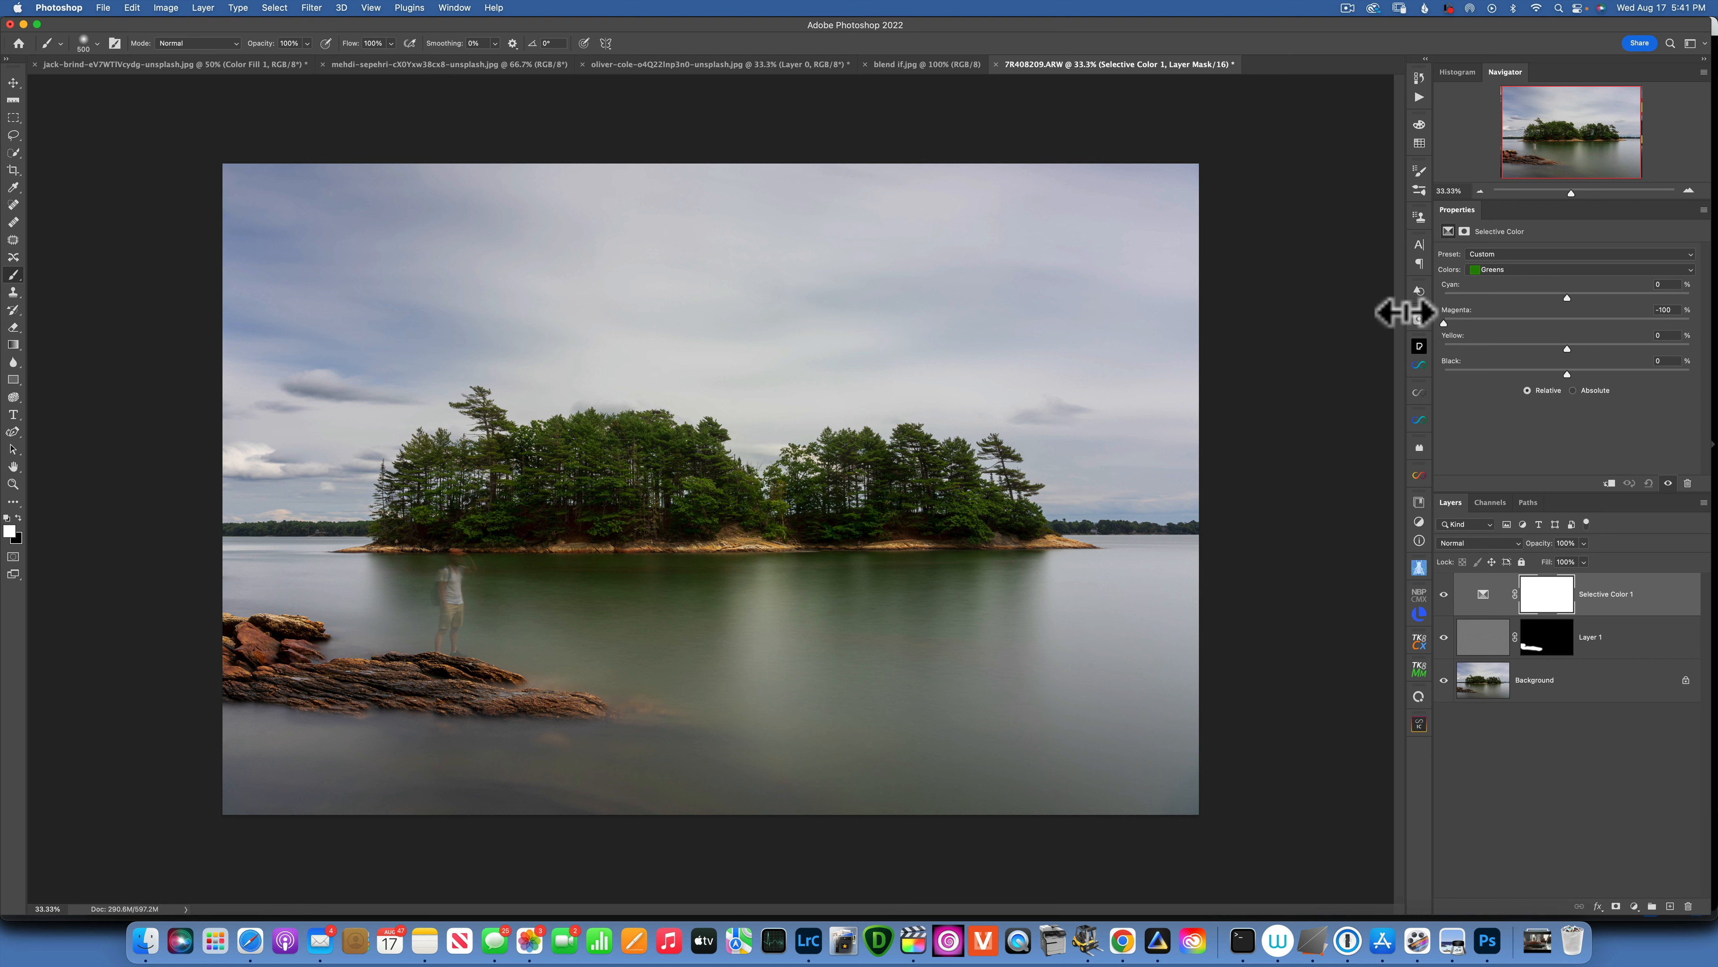
# In the Selective Color adjustment, set Cyan to +100% for the Cyans and Yellow to -100% for the Blues
pyautogui.click(1537, 269)
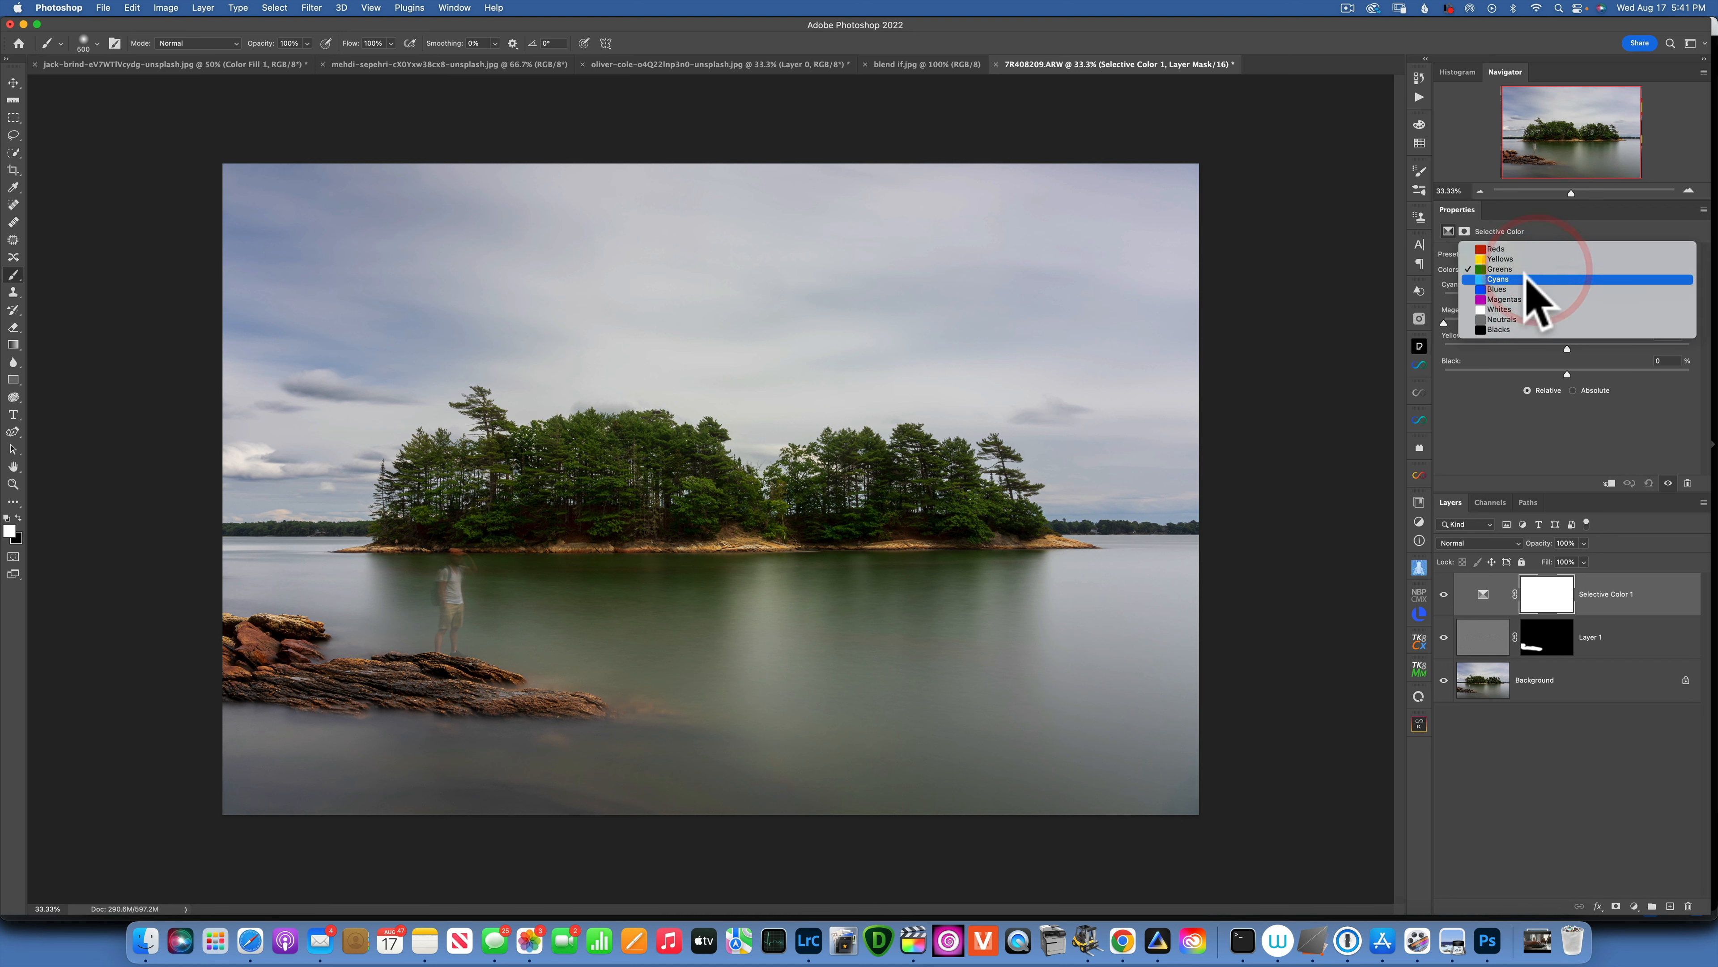
pyautogui.click(1526, 277)
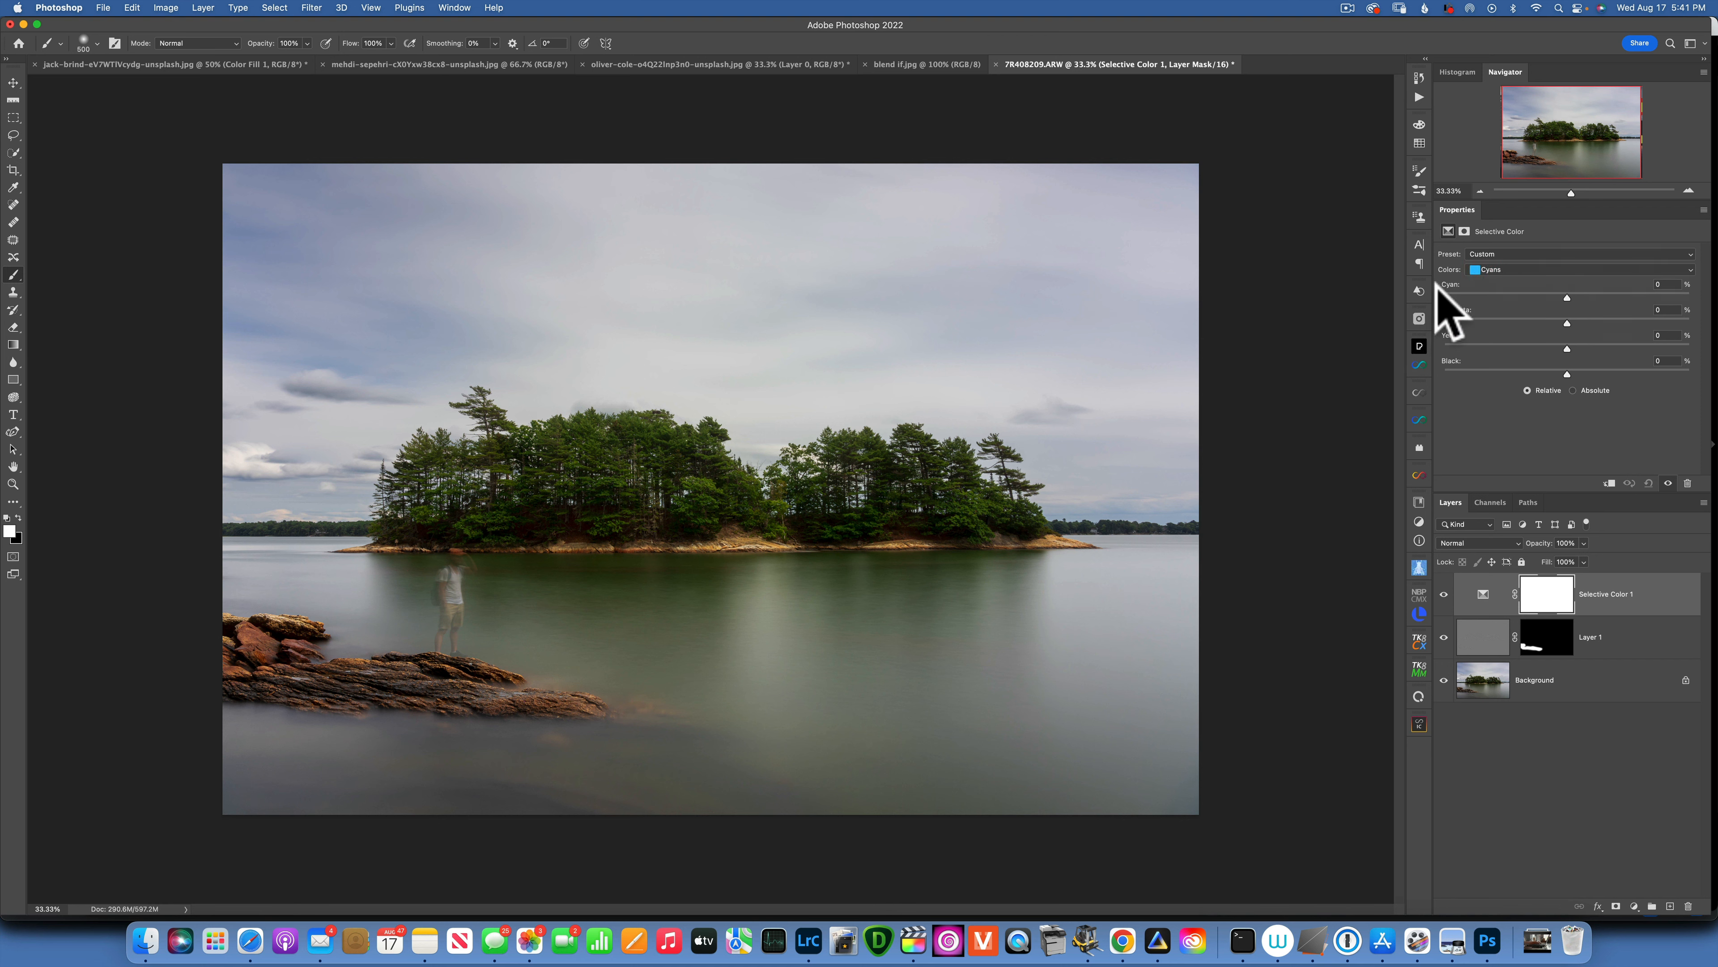
pyautogui.moveTo(1567, 295); pyautogui.dragTo(1705, 295)
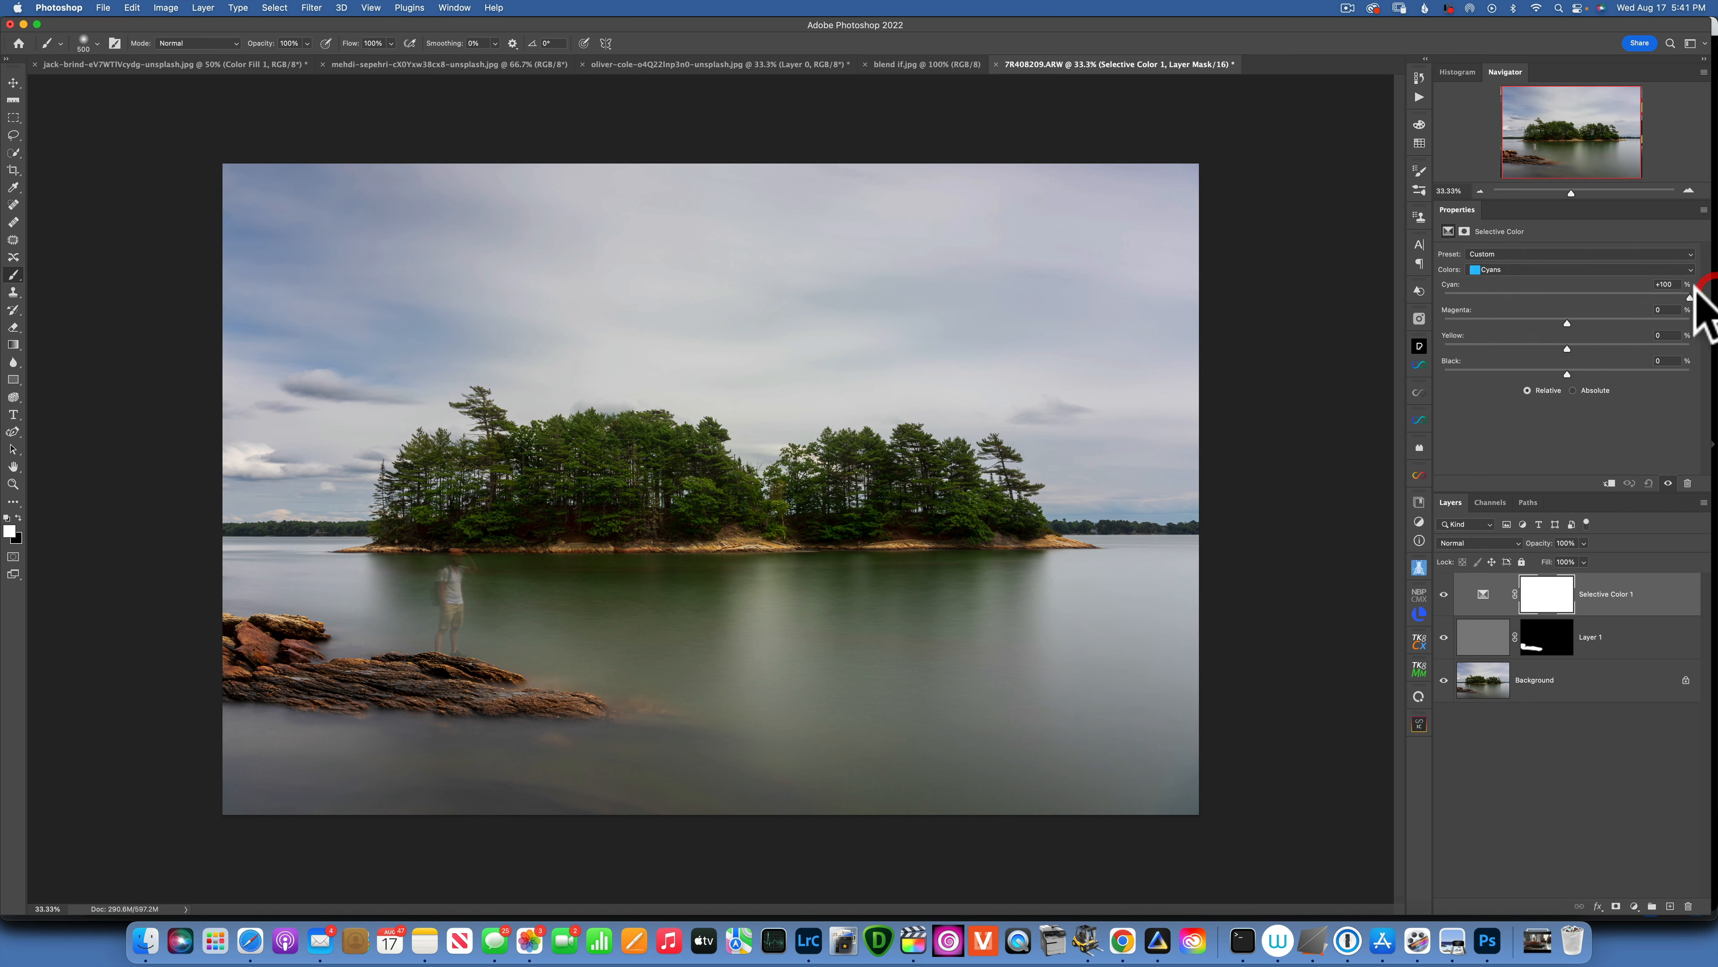
pyautogui.click(1503, 269)
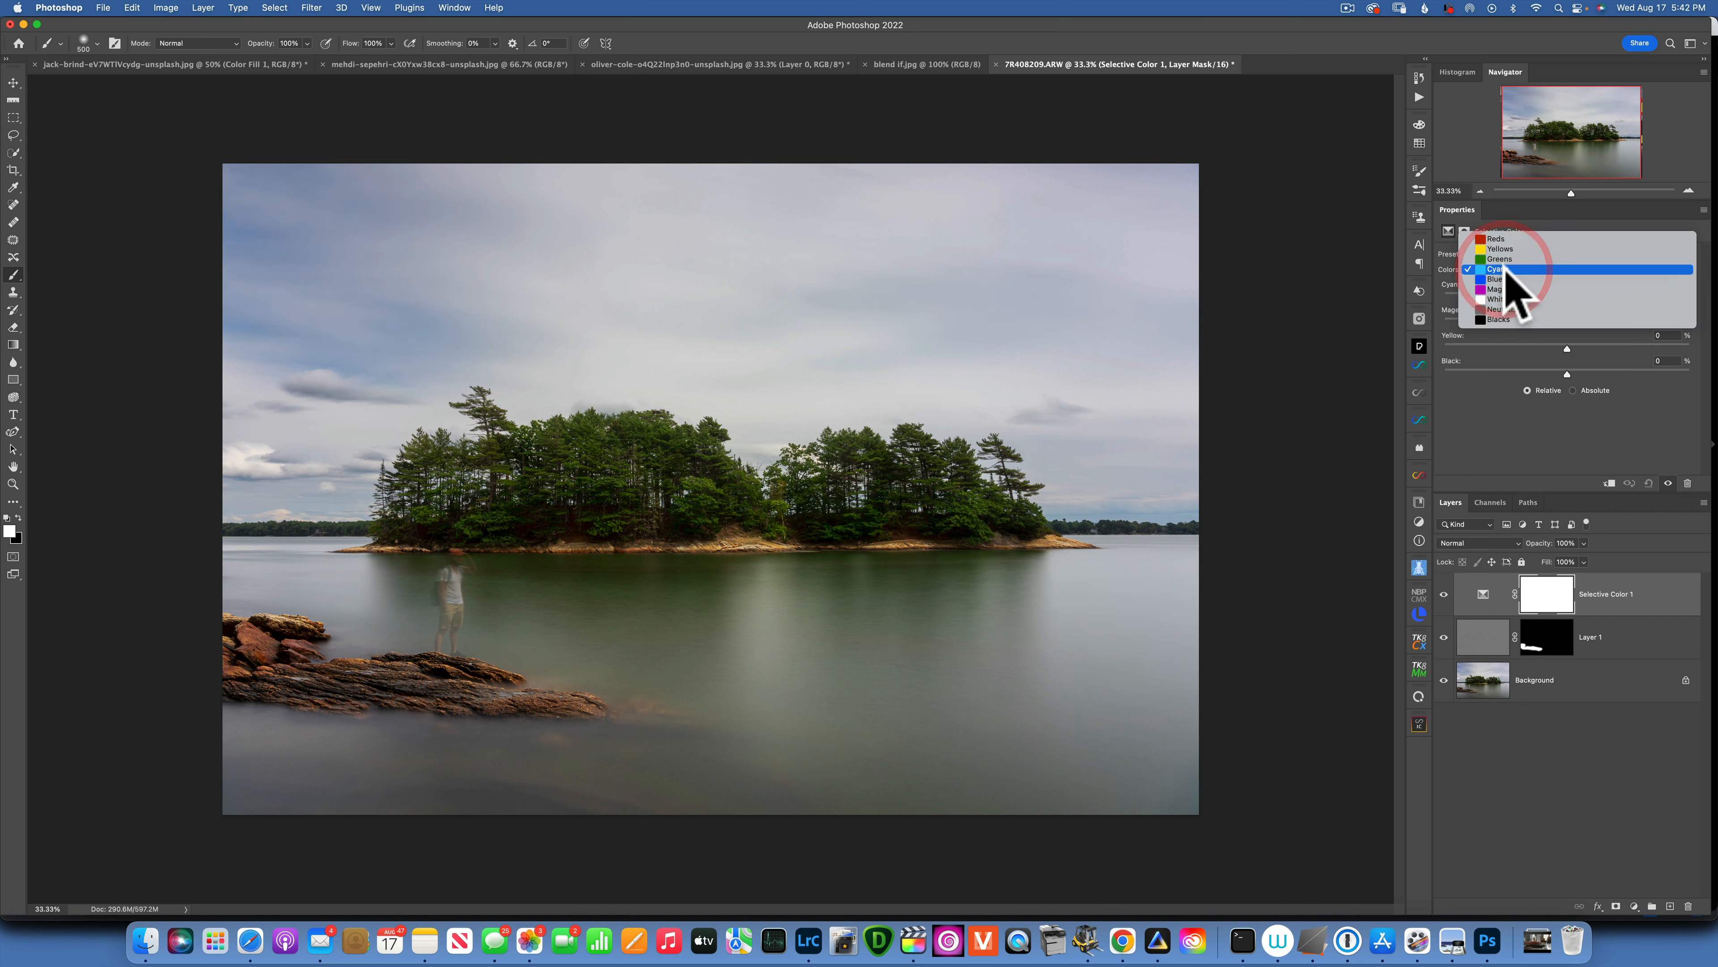
pyautogui.click(1506, 279)
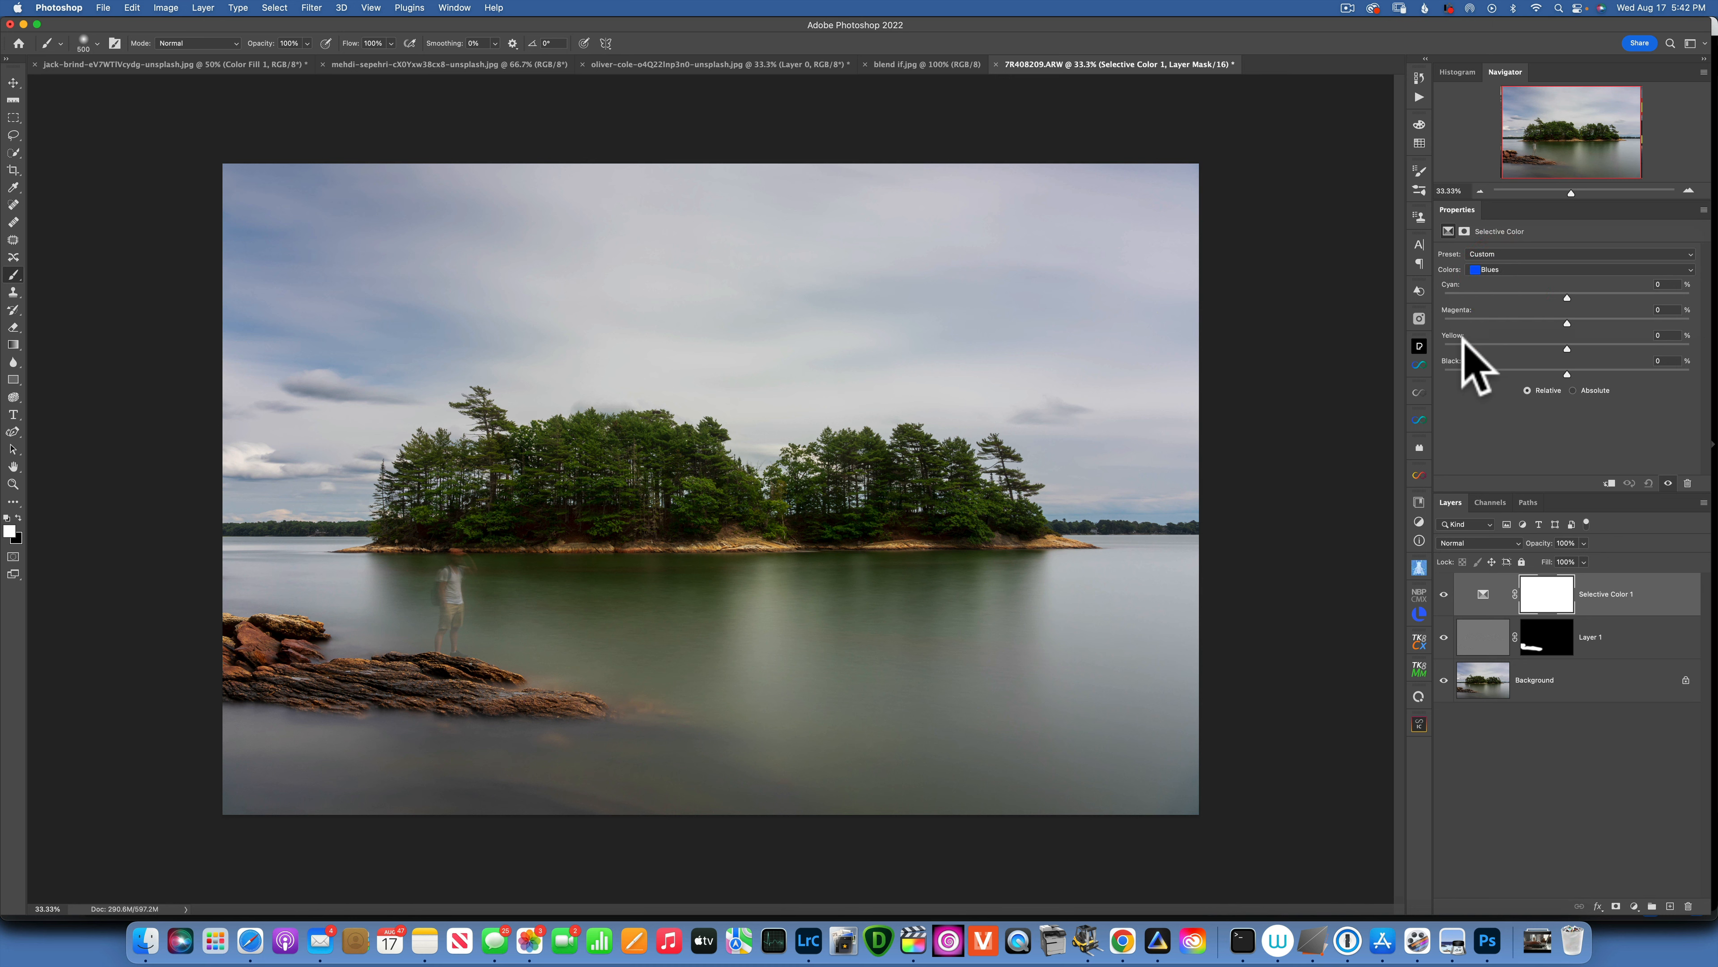
pyautogui.moveTo(1566, 348); pyautogui.dragTo(1398, 347)
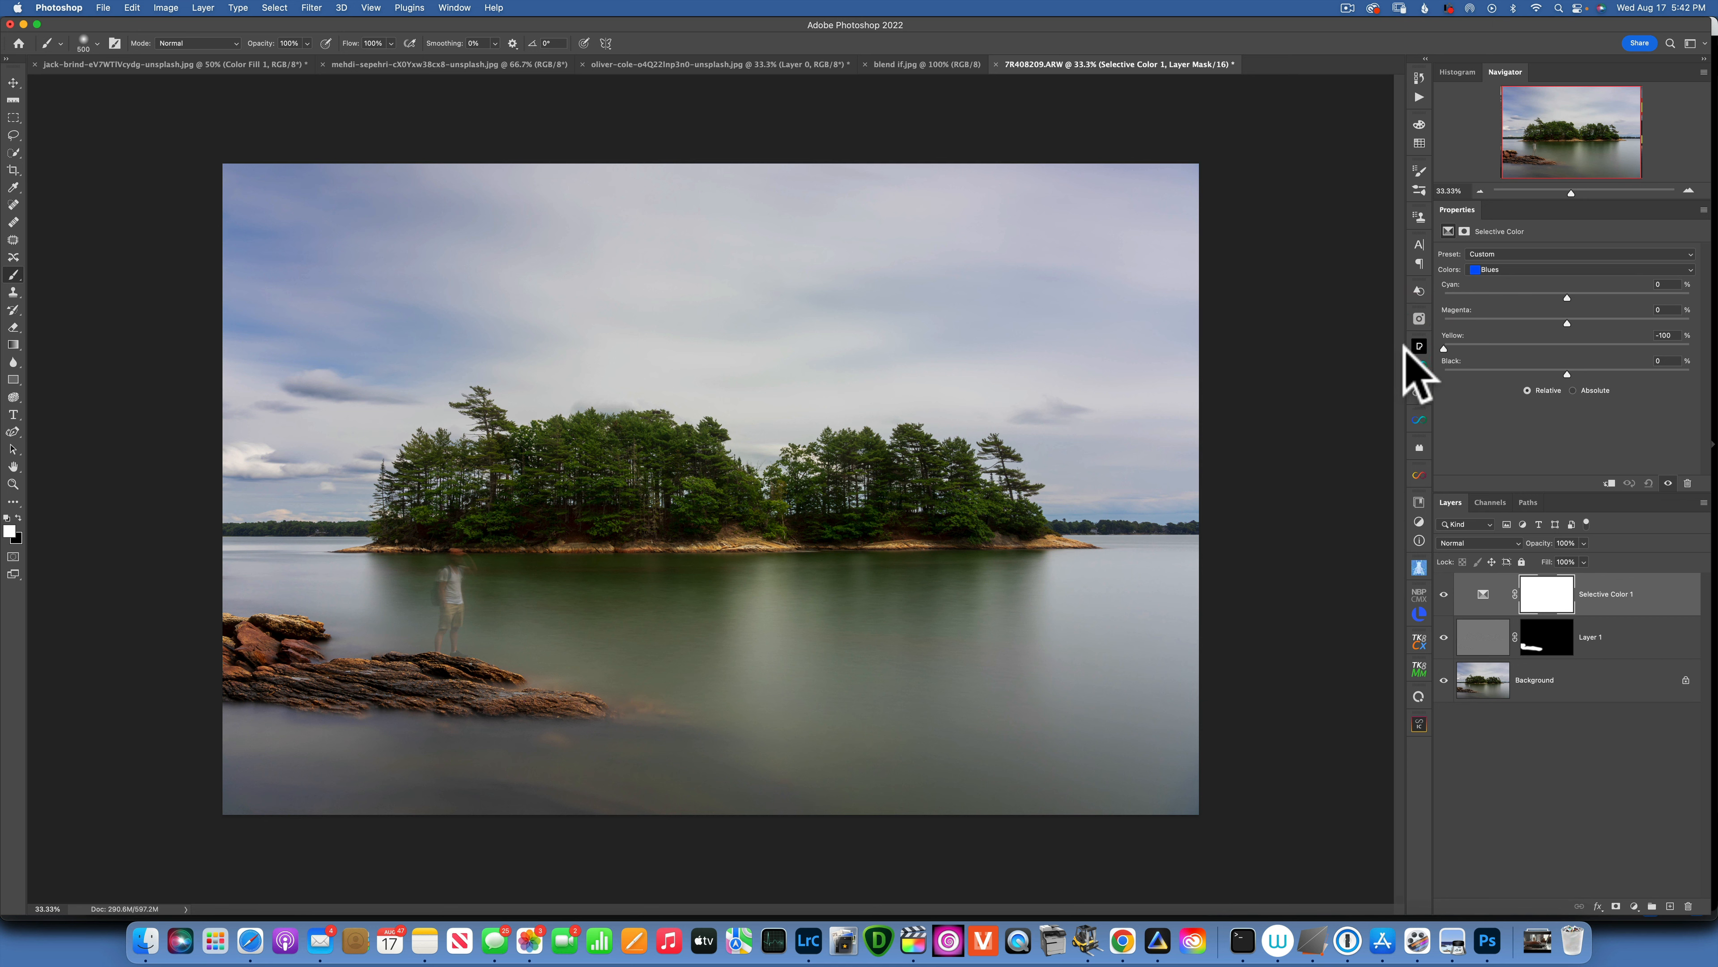
# Set Magenta to +100% for the Magentas in the Selective Color adjustment
pyautogui.click(1506, 267)
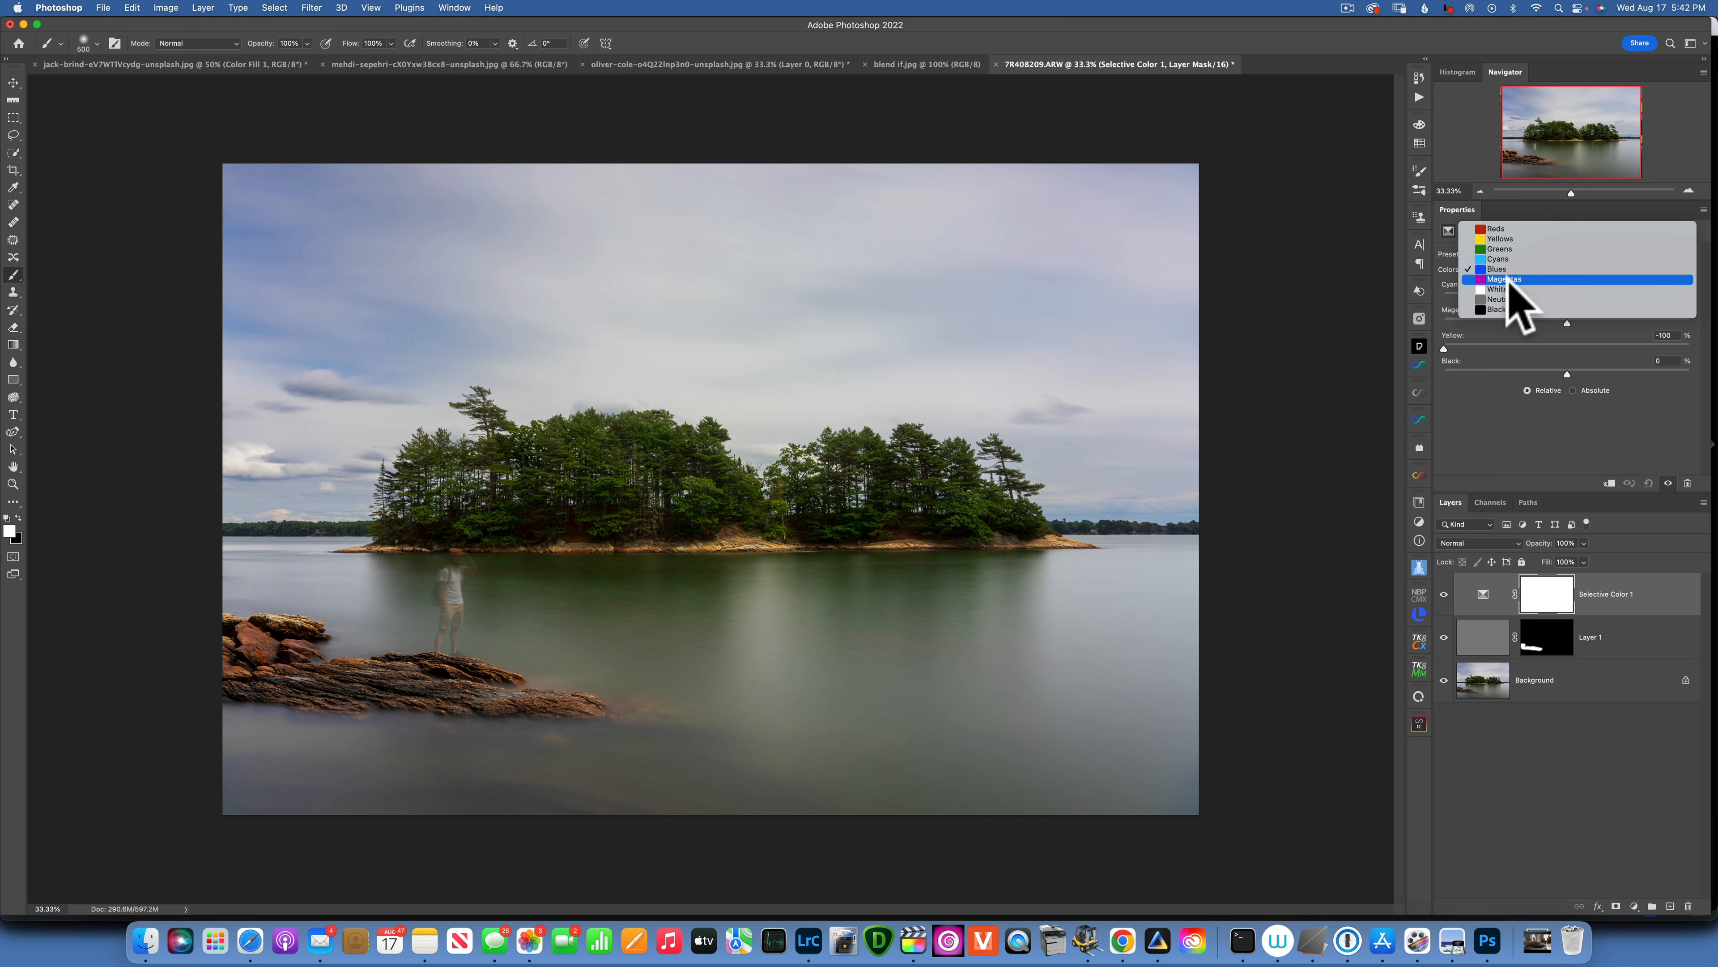
pyautogui.click(1505, 279)
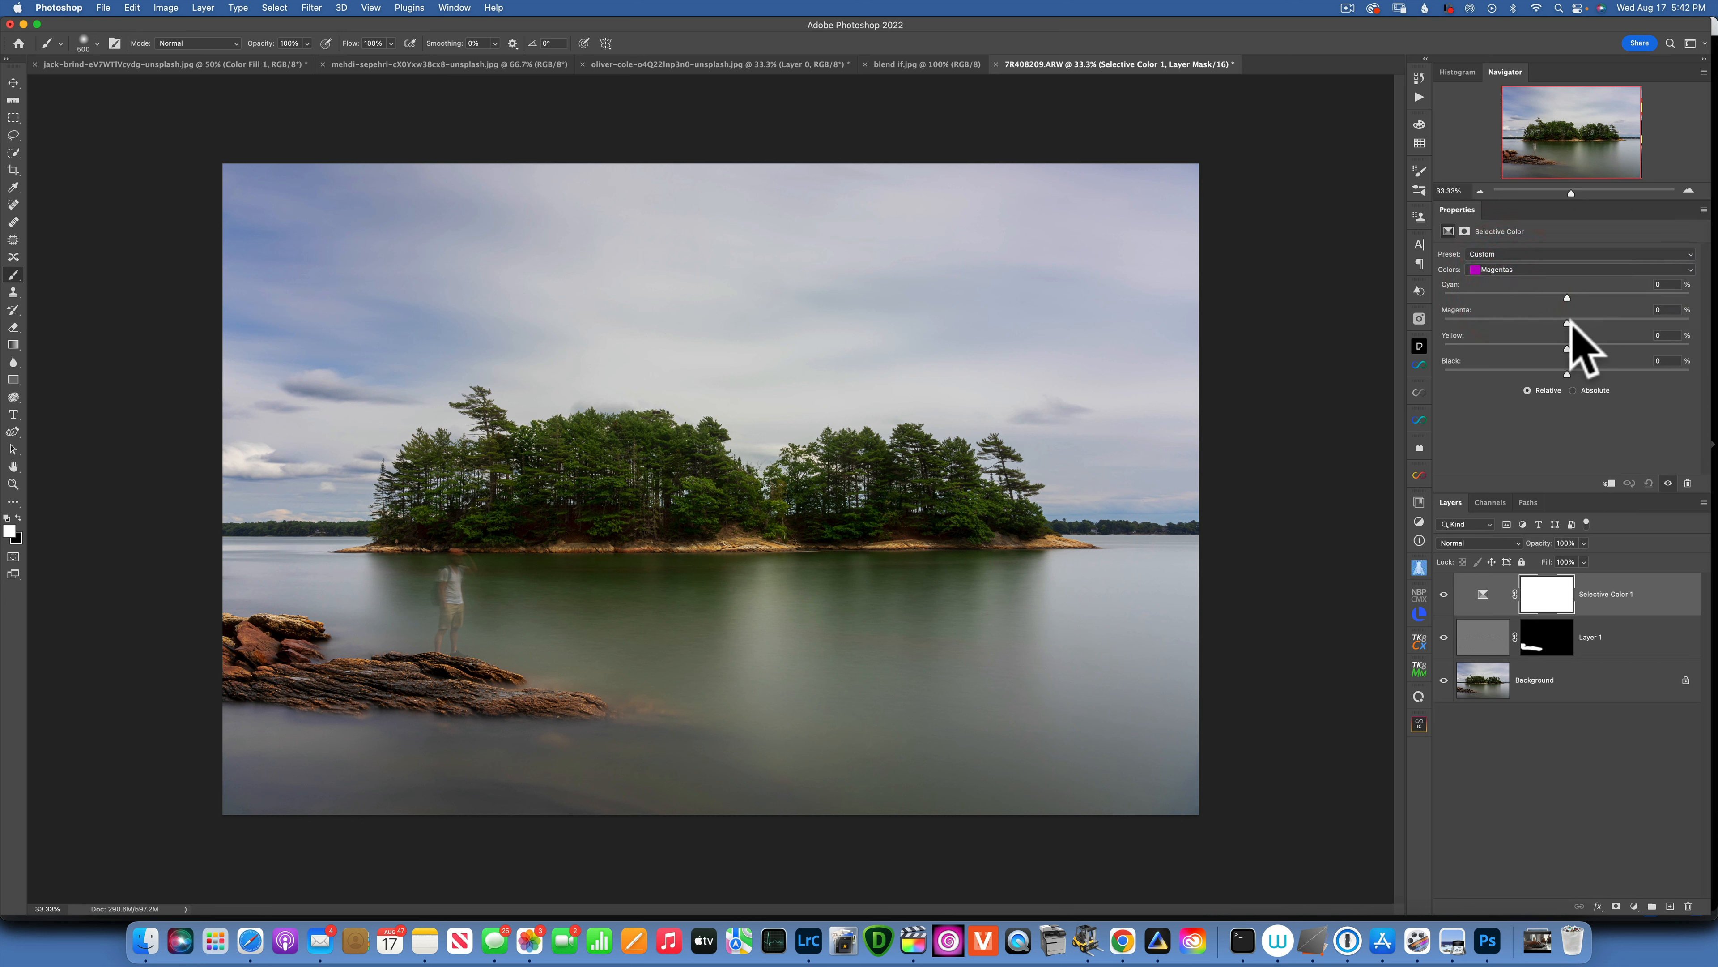
pyautogui.moveTo(1567, 321); pyautogui.dragTo(1690, 323)
pyautogui.click(1534, 269)
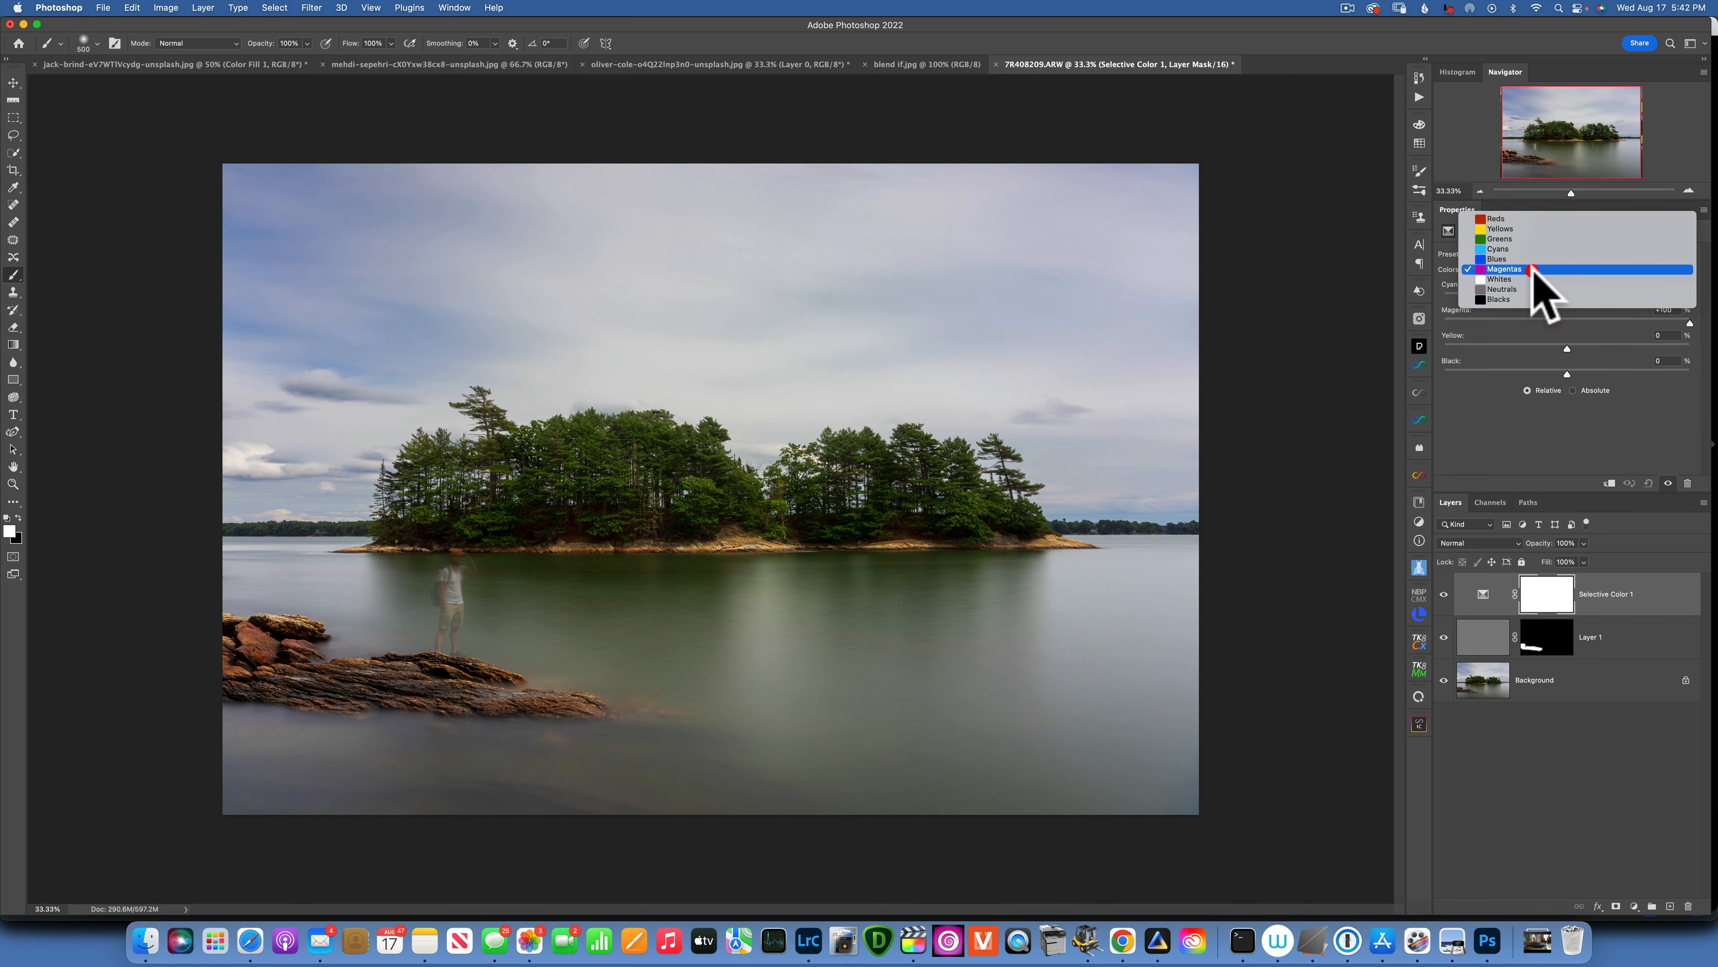
pyautogui.click(1534, 270)
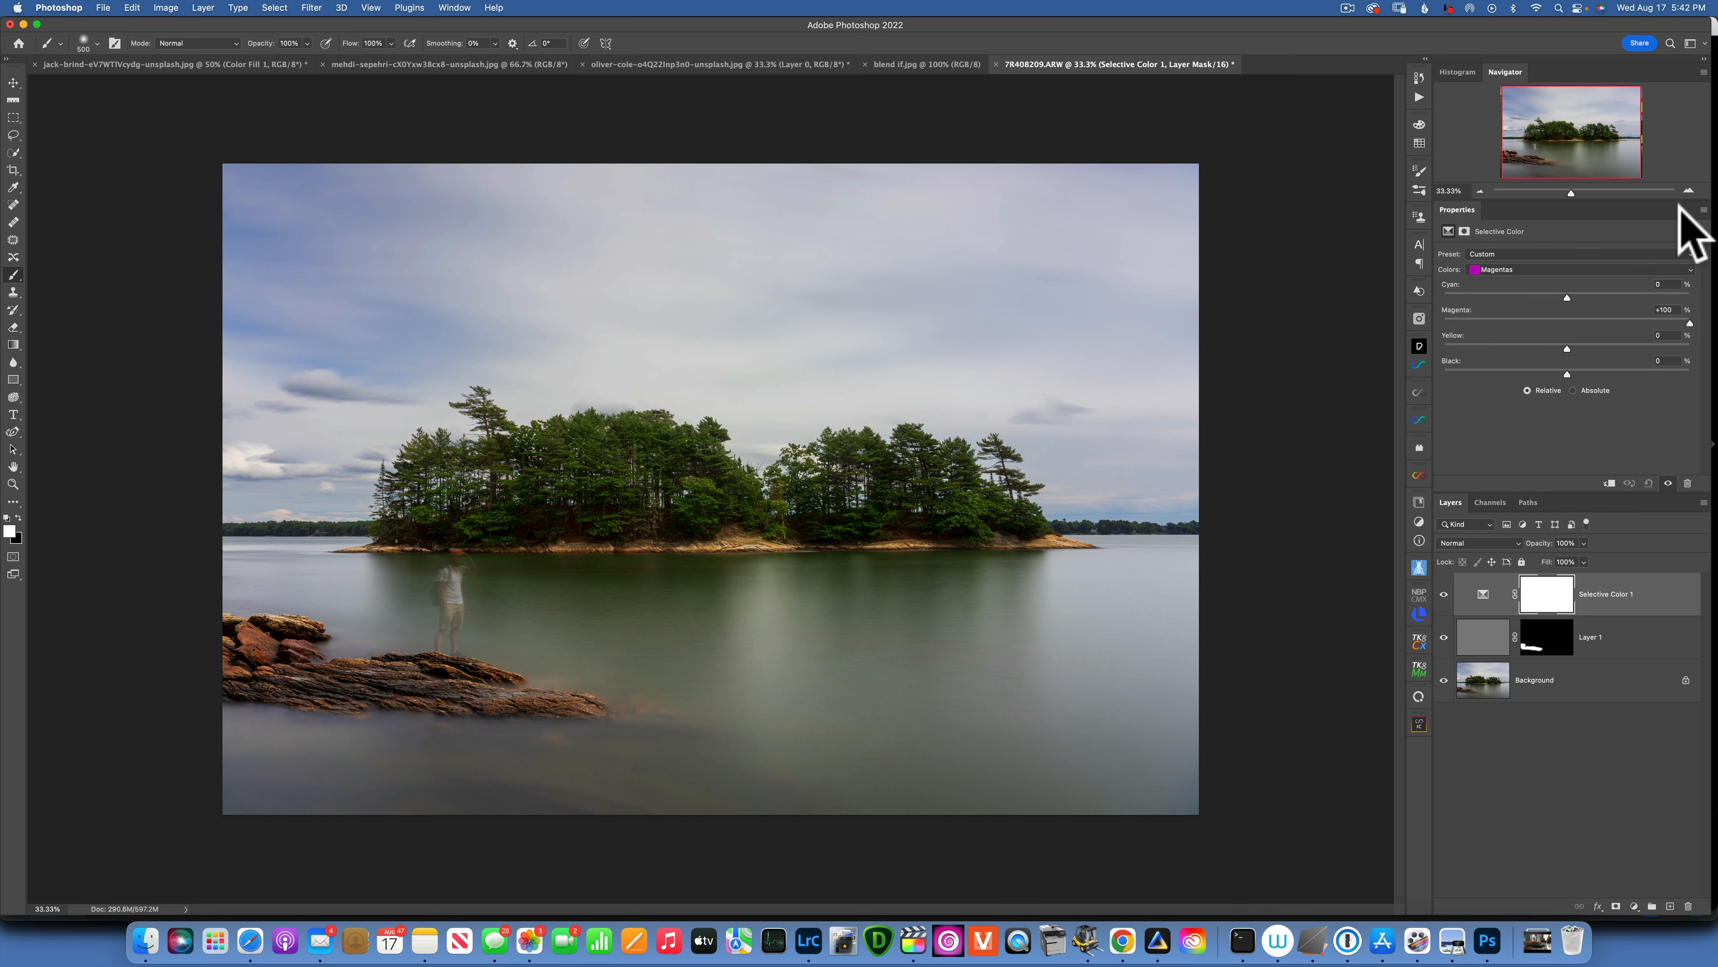
pyautogui.click(1704, 210)
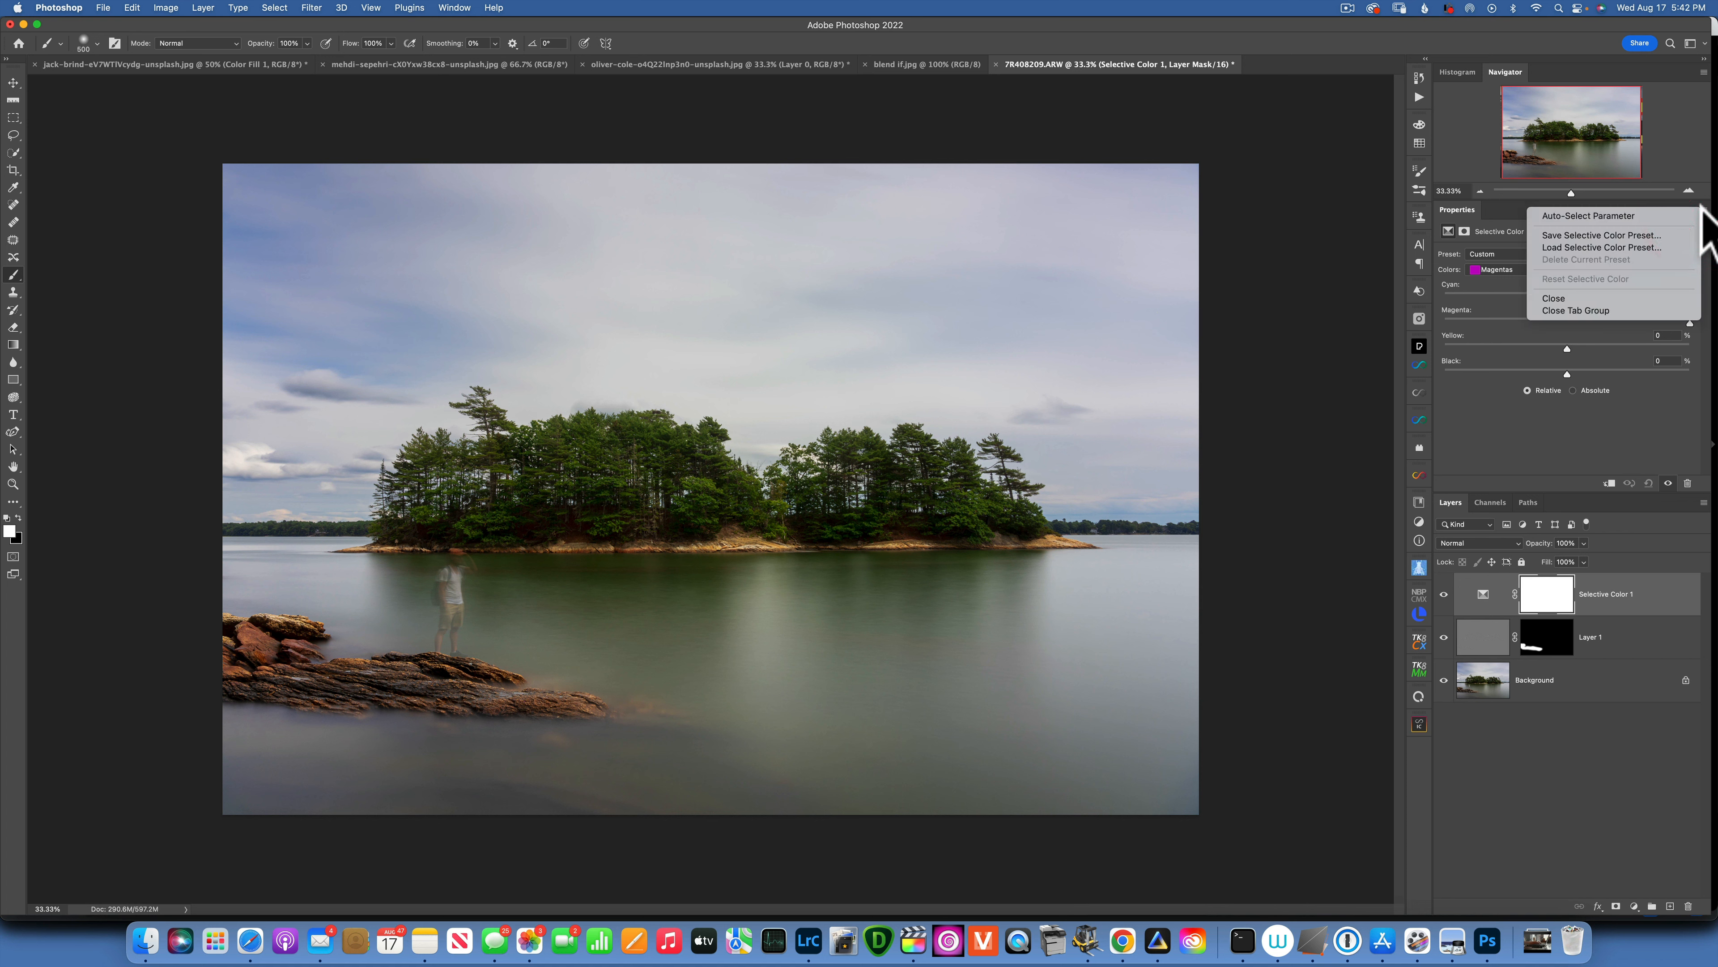
pyautogui.click(1596, 236)
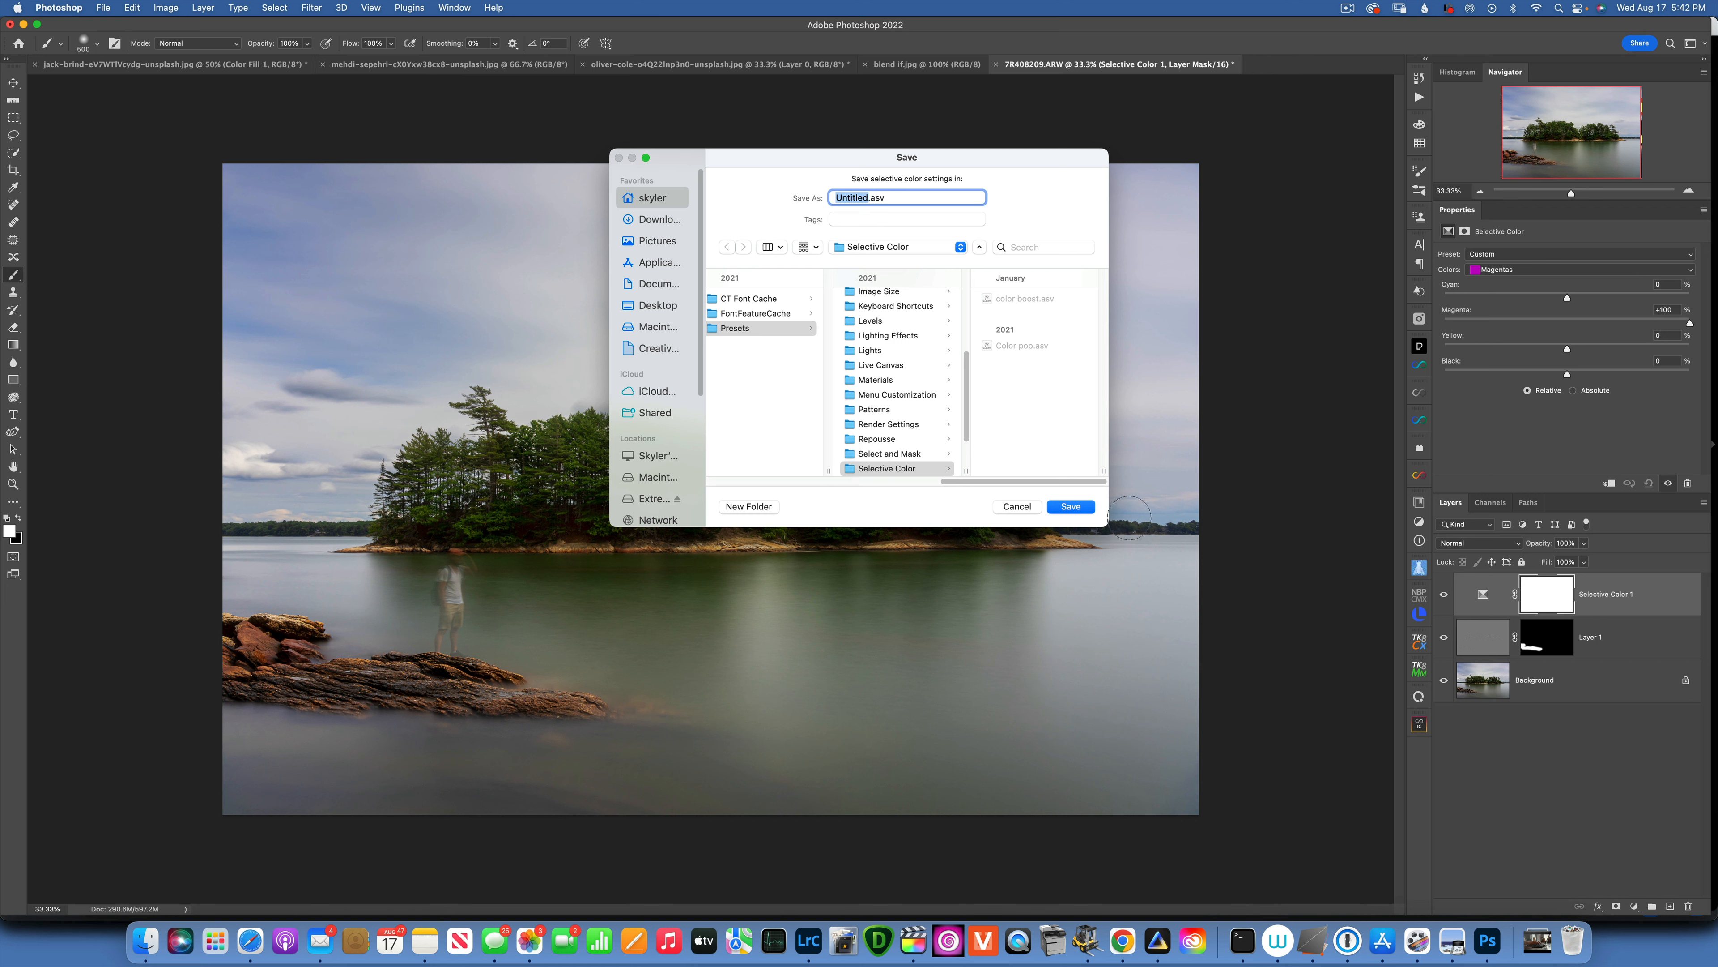
pyautogui.click(1017, 506)
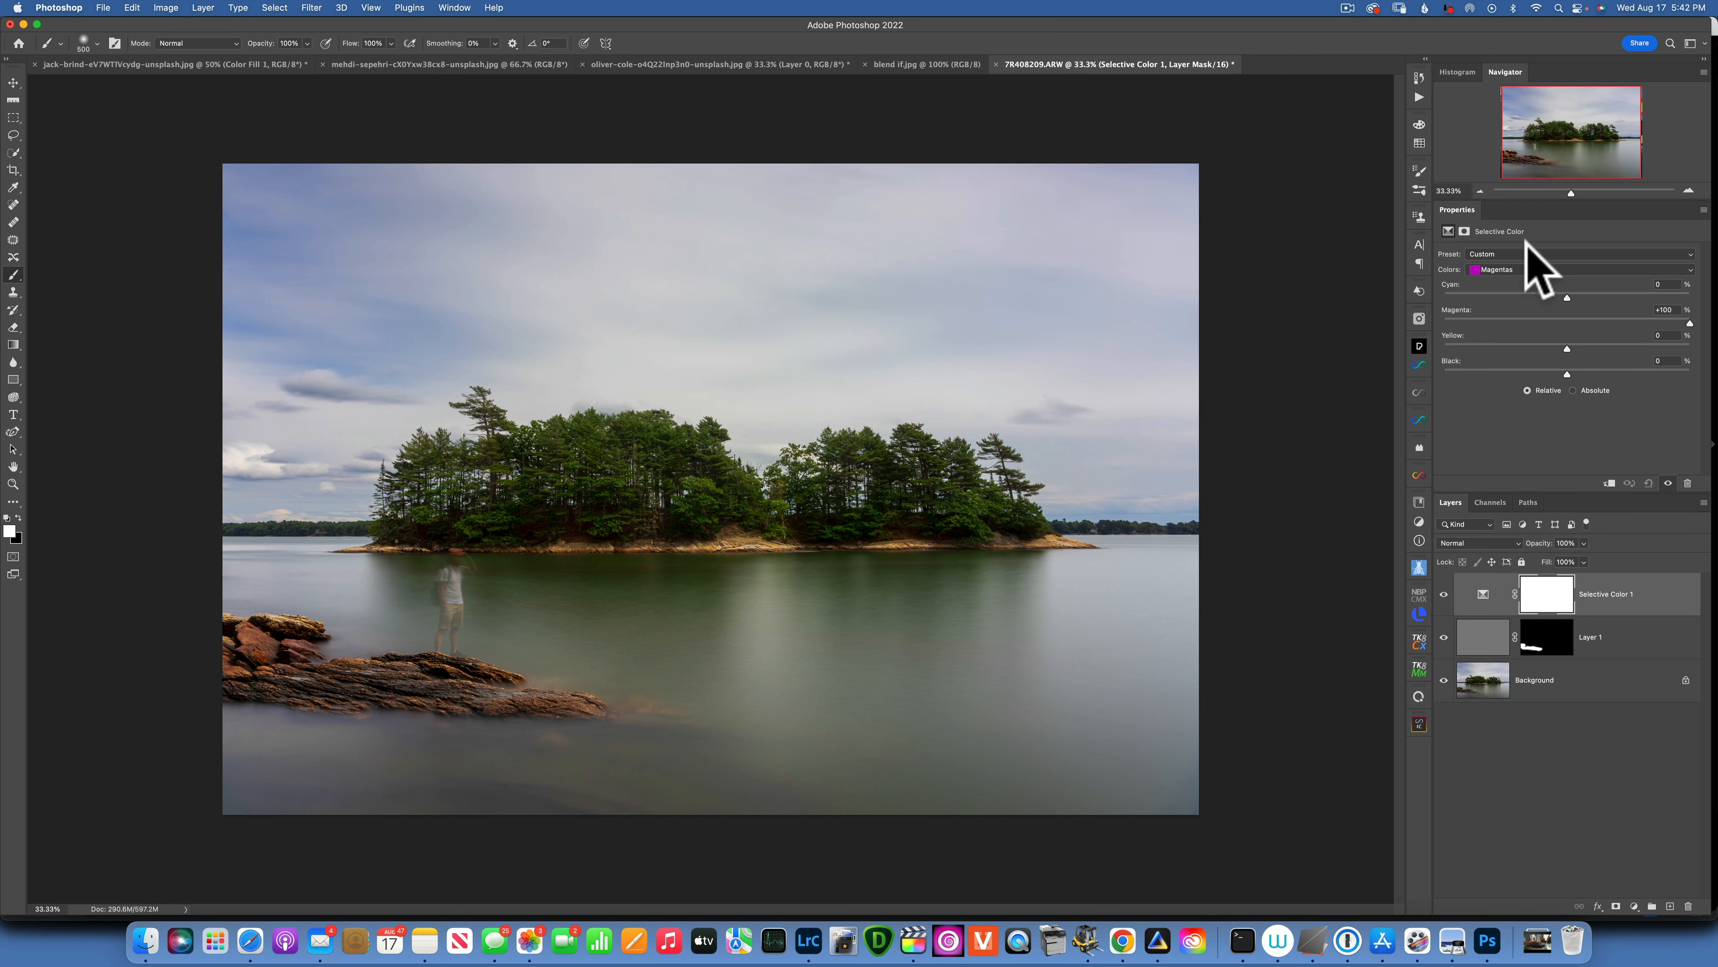
# Apply the "color boost" preset to the Selective Color layer and compare the photo with the added layers hidden and shown
pyautogui.click(1512, 250)
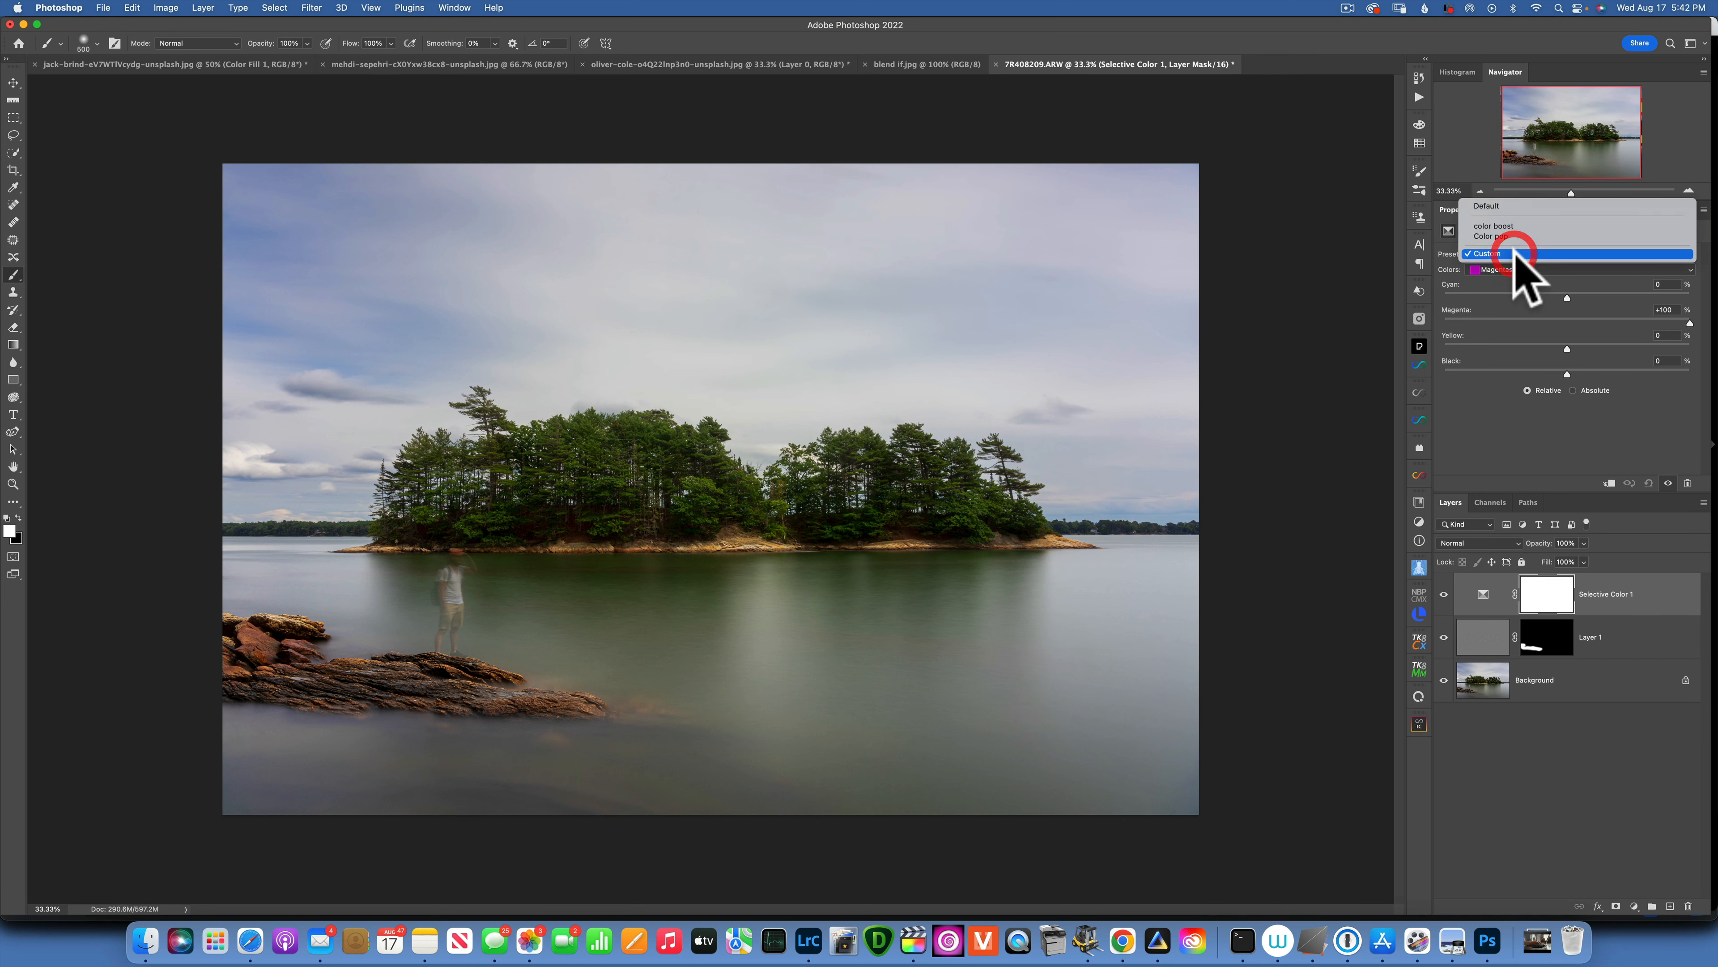
pyautogui.click(1512, 226)
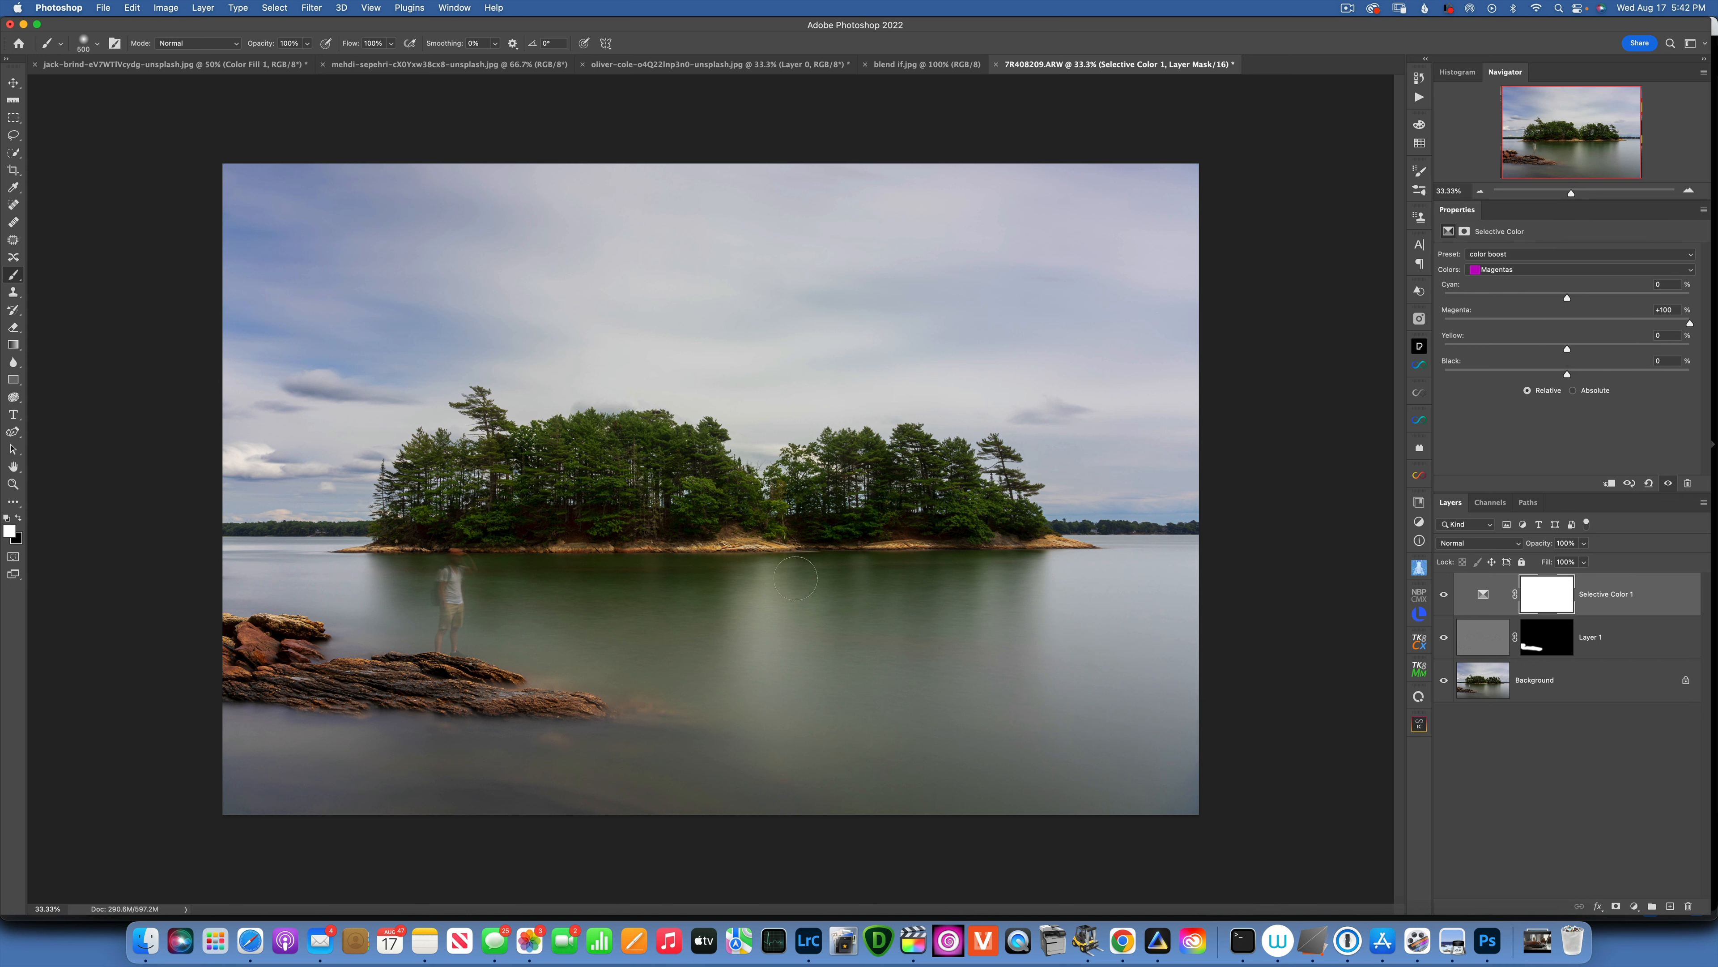
pyautogui.click(1446, 593)
pyautogui.click(1445, 593)
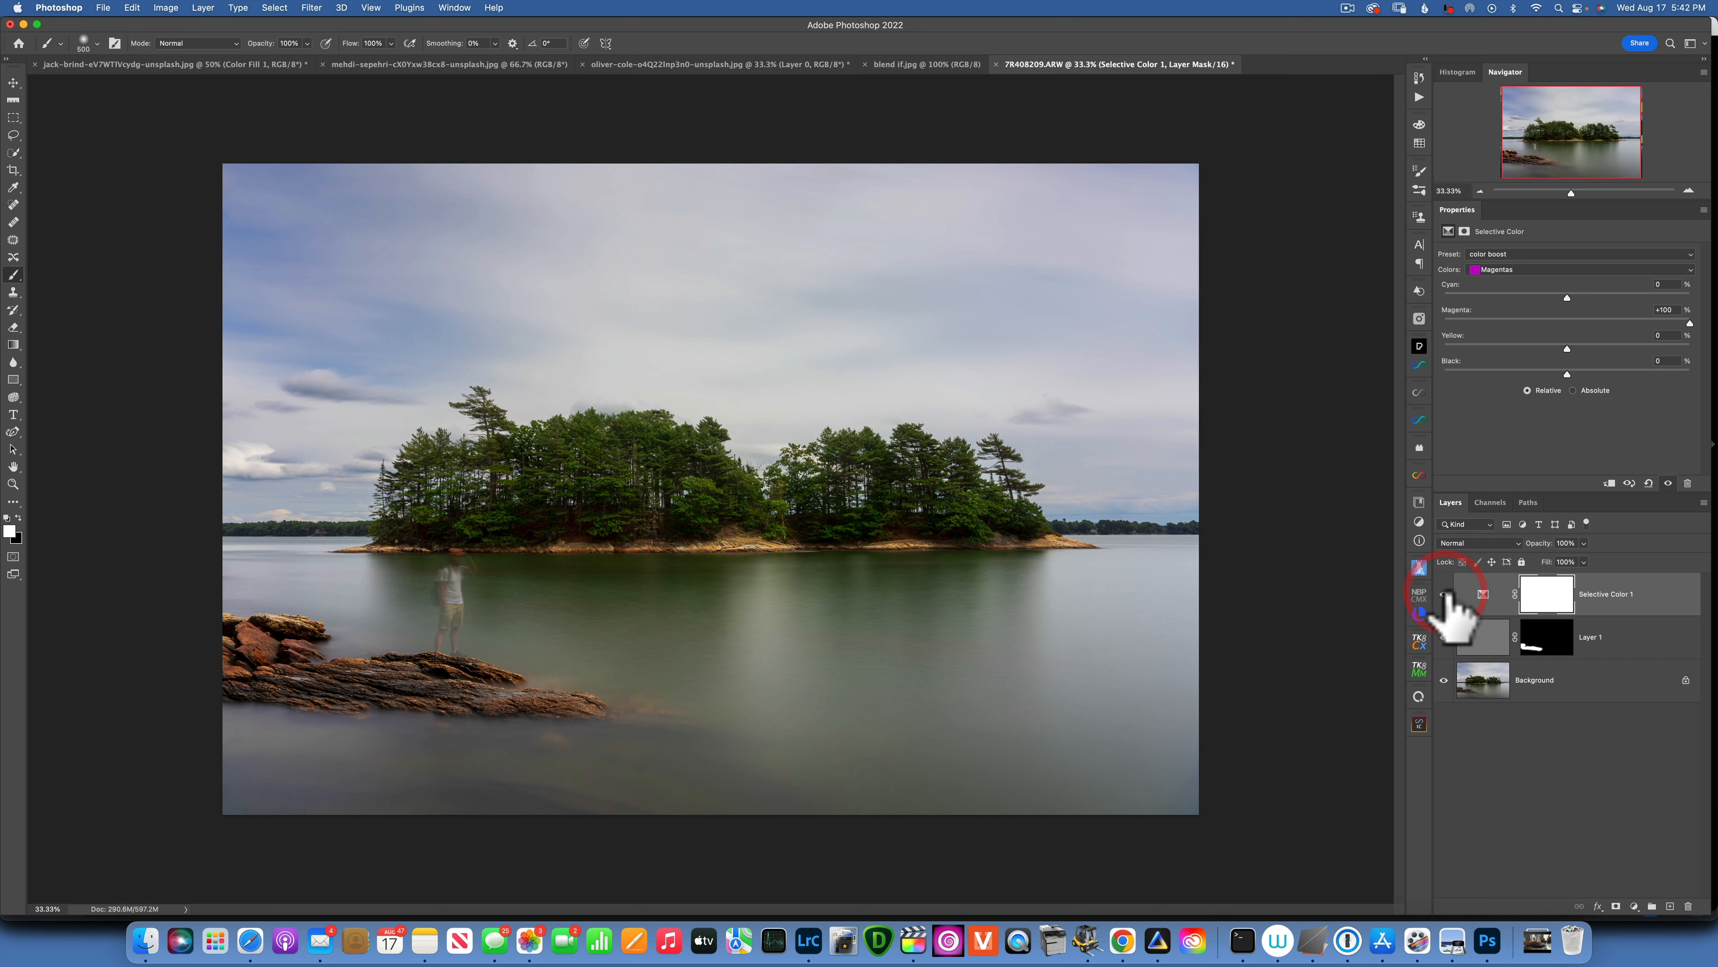
pyautogui.click(1446, 594)
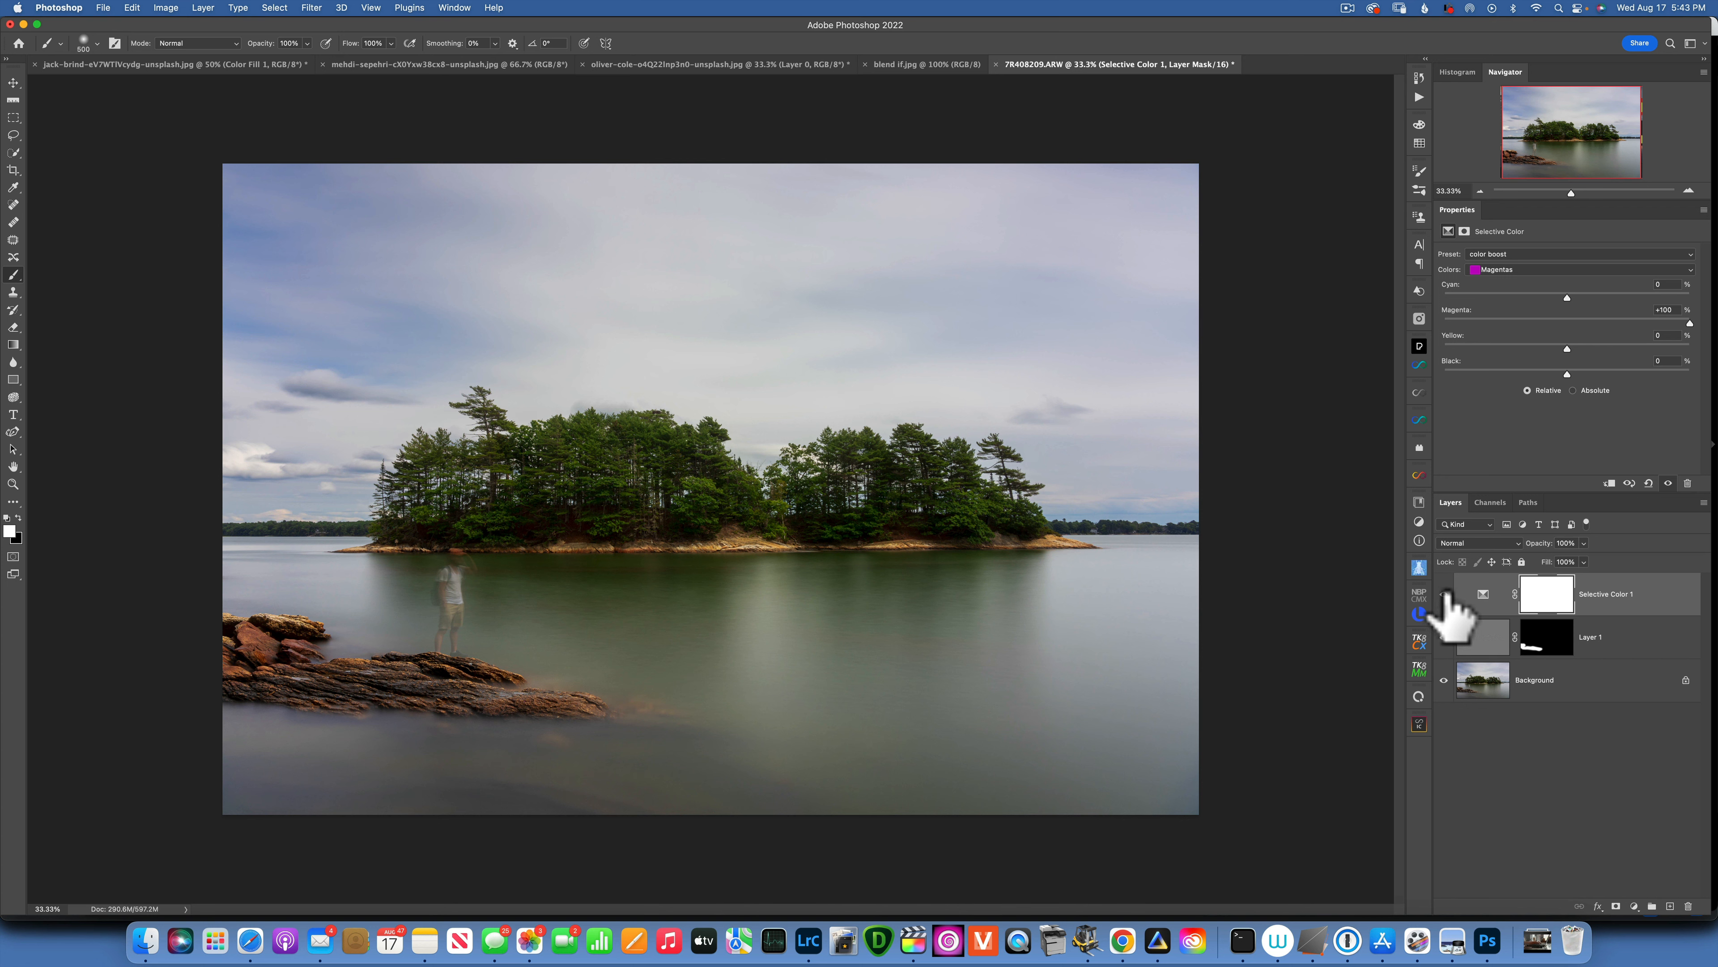
pyautogui.moveTo(1445, 594); pyautogui.dragTo(1445, 637)
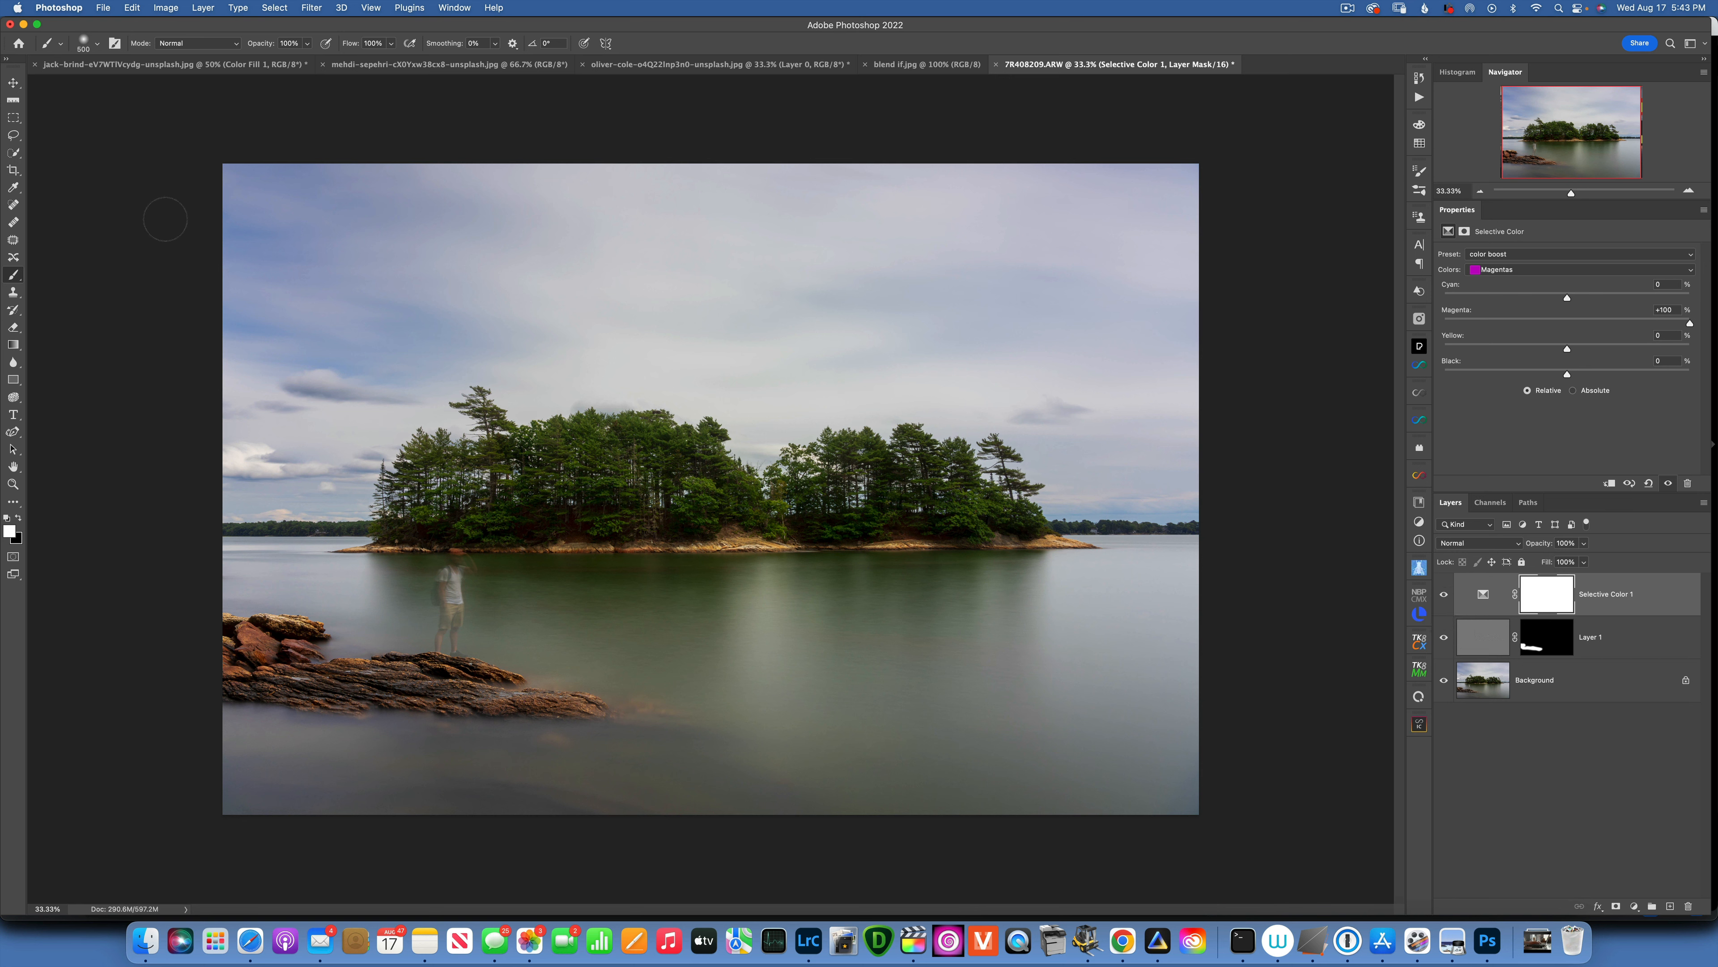
# Set Yellow to 0% for the Blues in the Selective Color adjustment and compare the photo with the added layers hidden and shown
pyautogui.click(1484, 593)
pyautogui.click(1522, 269)
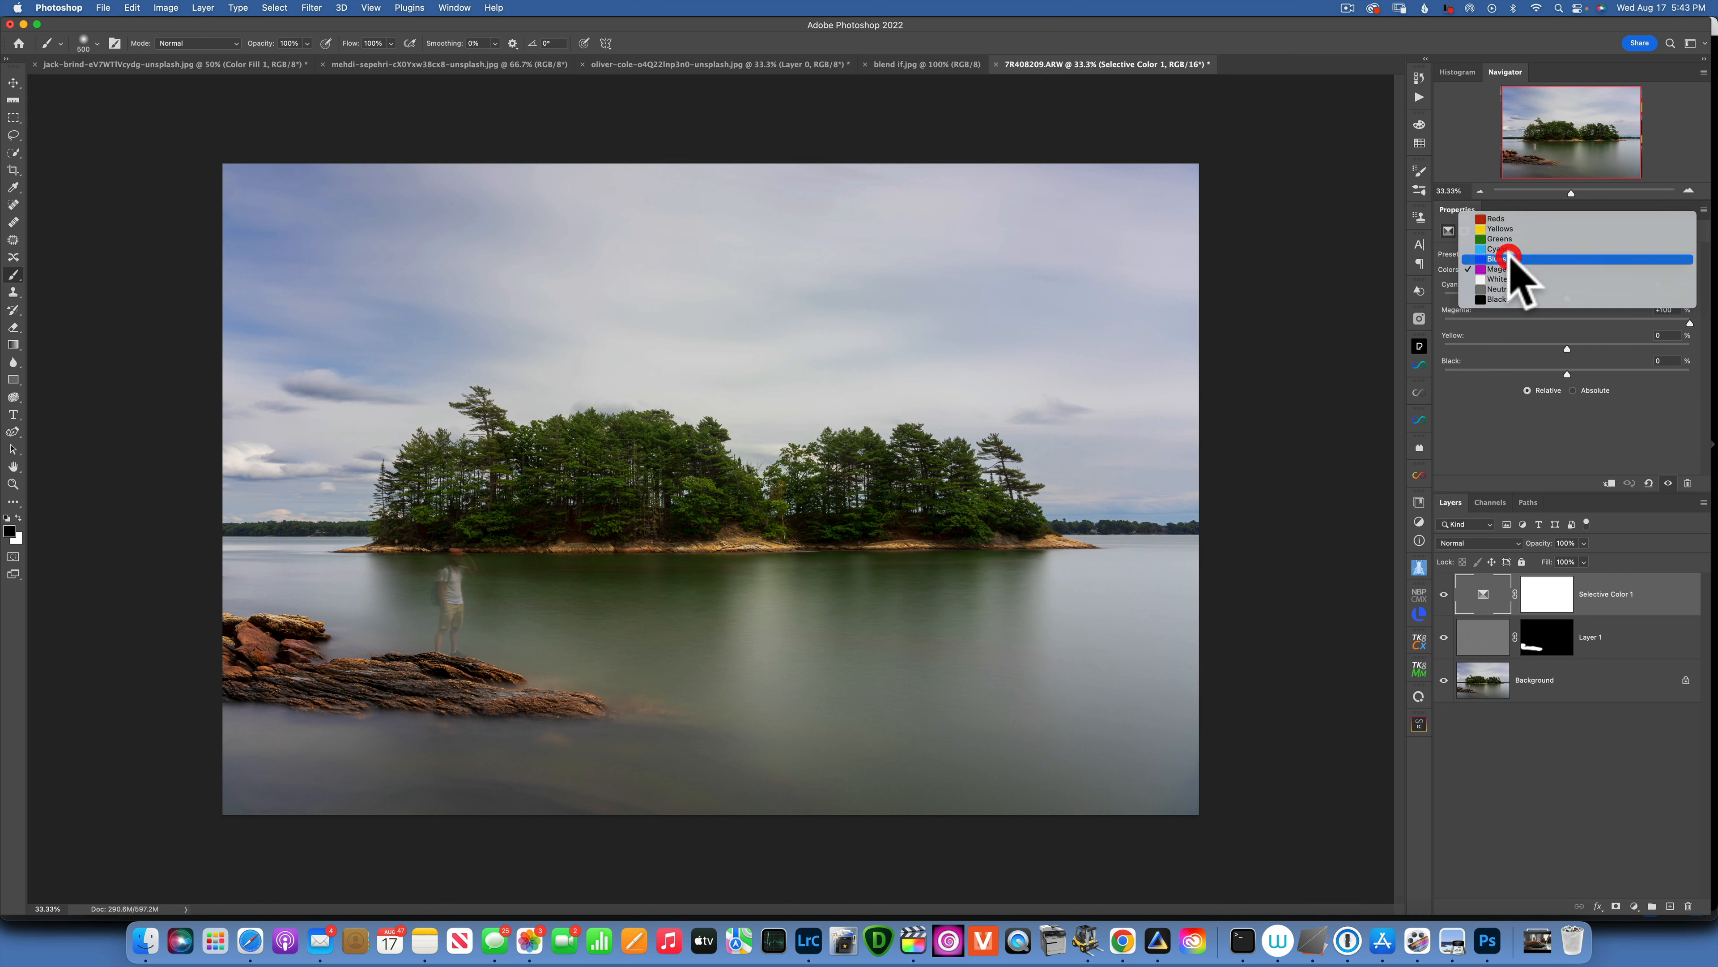
pyautogui.click(1503, 259)
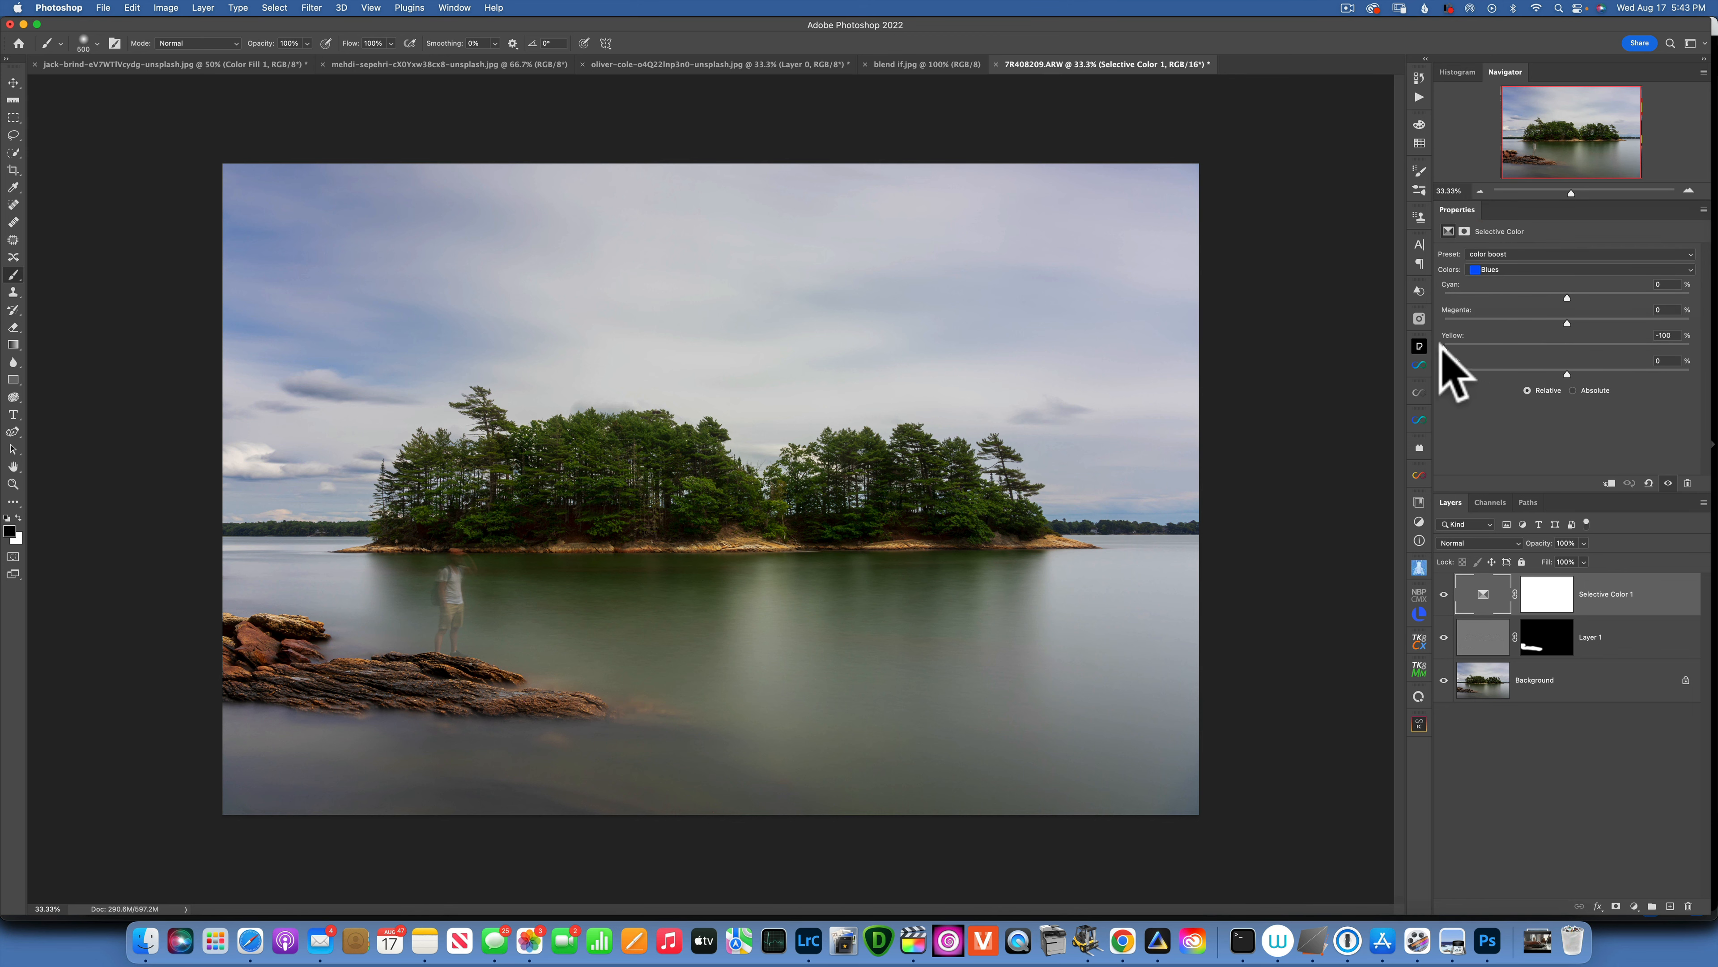
pyautogui.moveTo(1442, 345); pyautogui.dragTo(1567, 345)
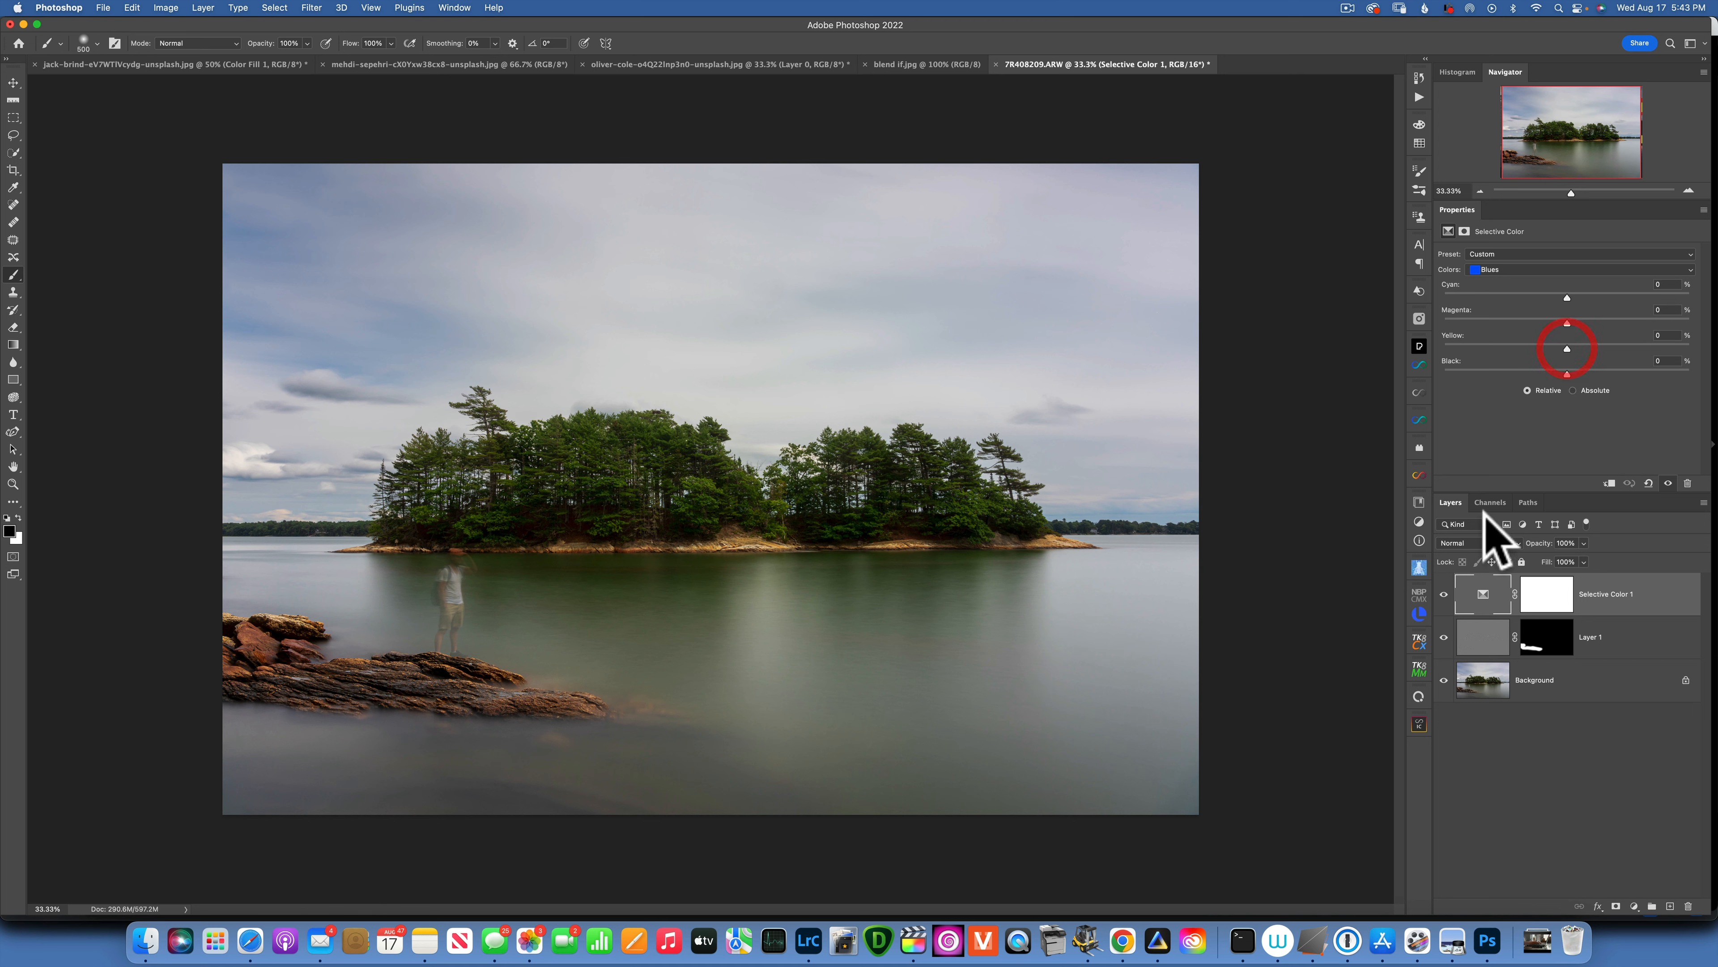
pyautogui.click(1443, 594)
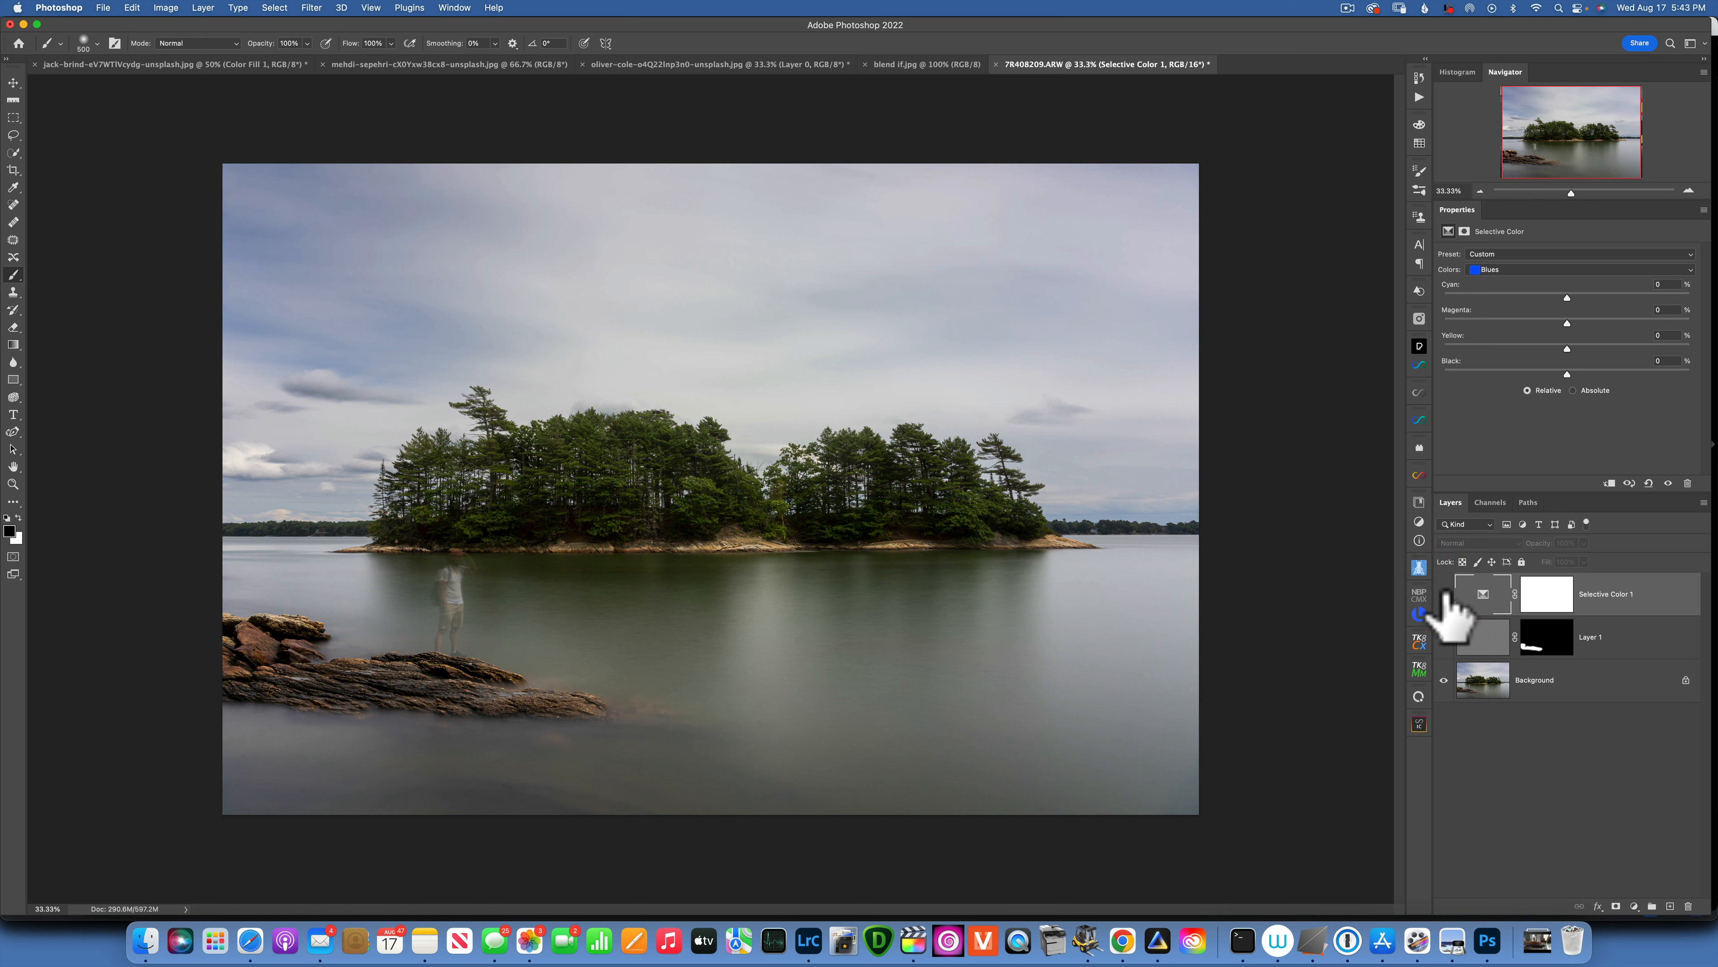
pyautogui.click(1443, 593)
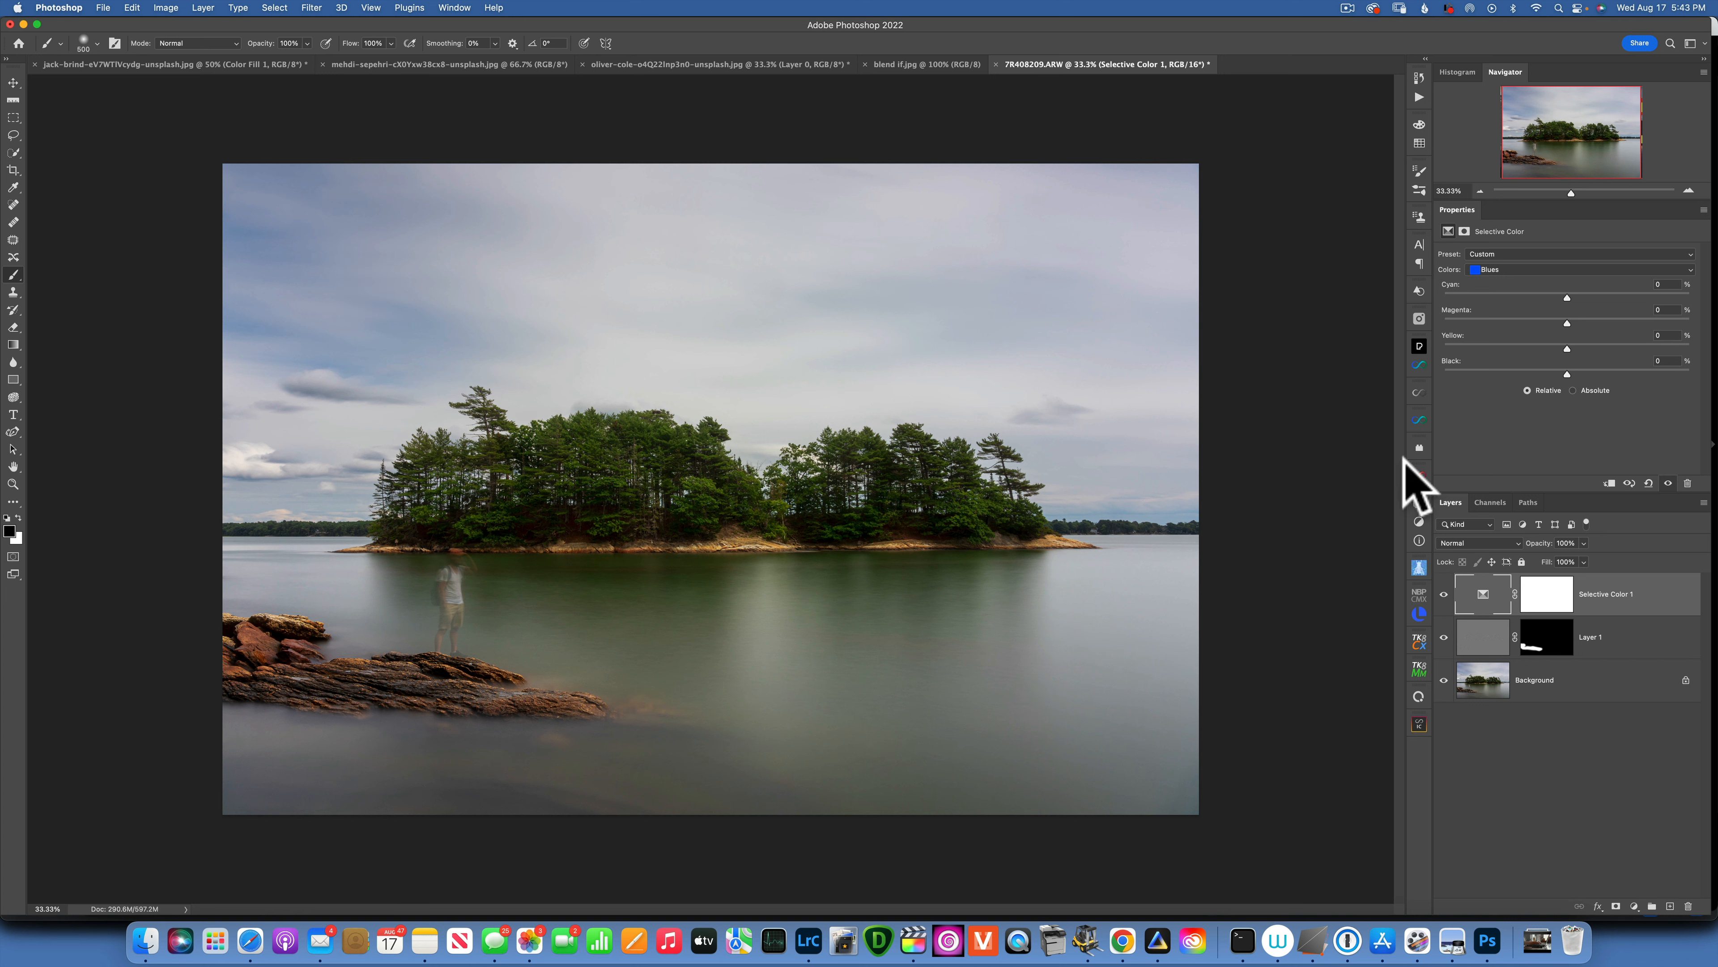
# Flatten the image into a single layer and close the 7R408209 document, saving its changes
pyautogui.rightClick(1651, 606)
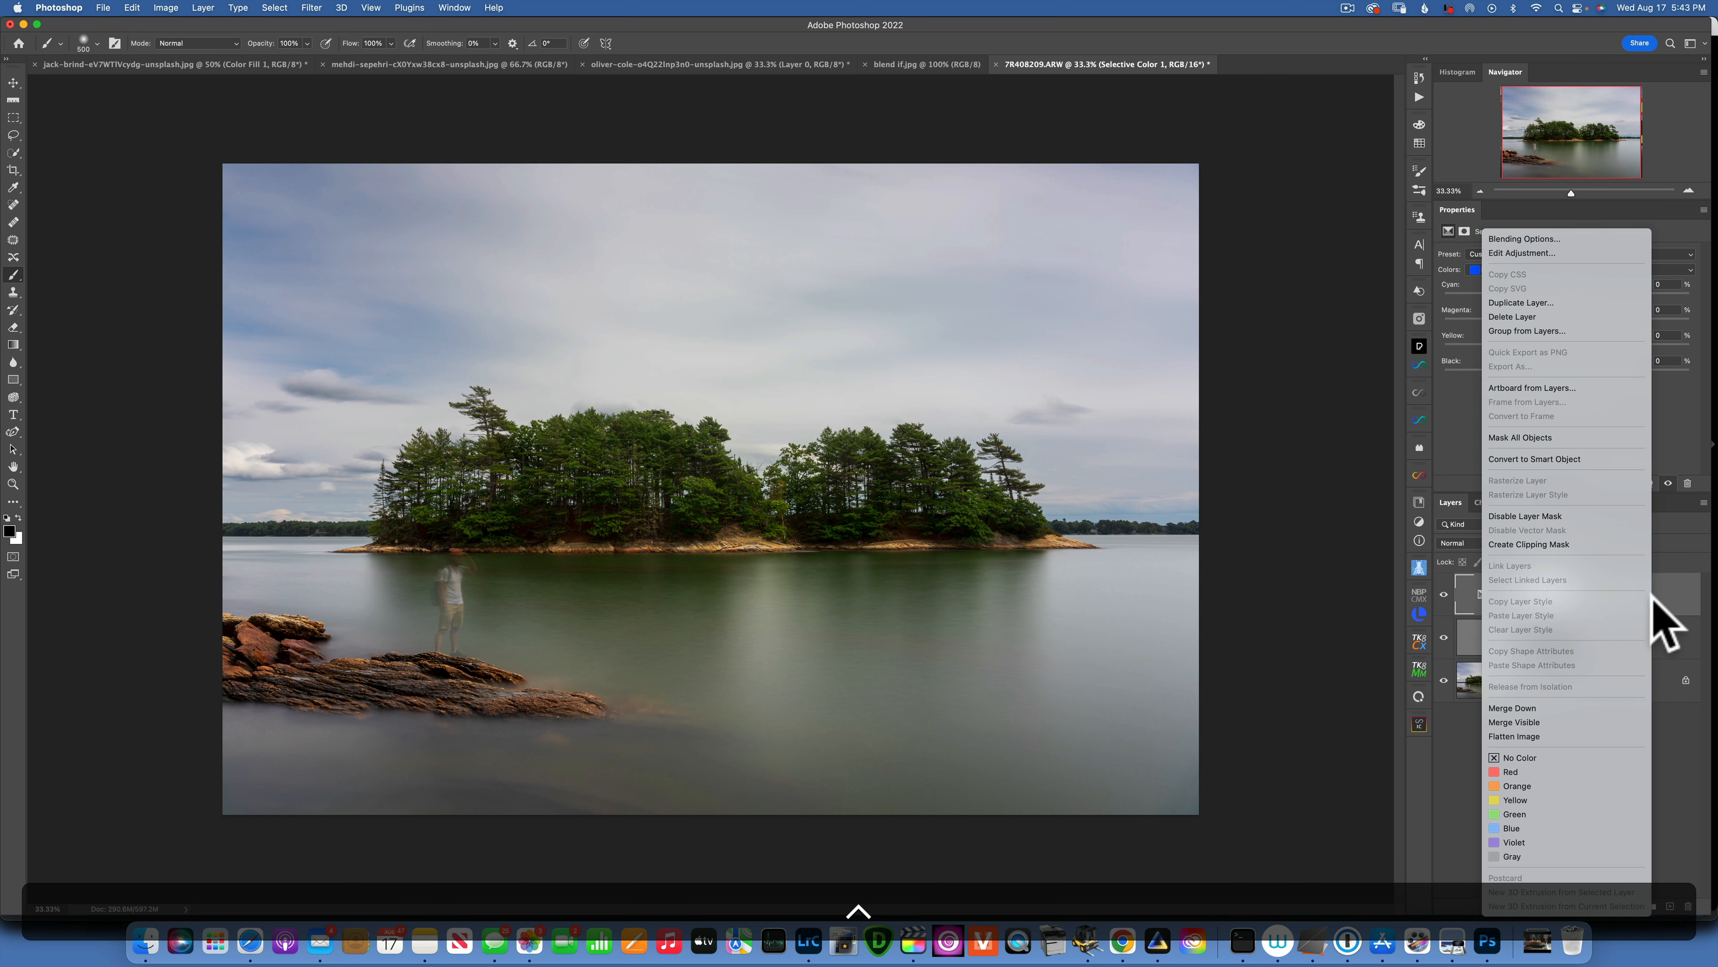
pyautogui.click(1528, 736)
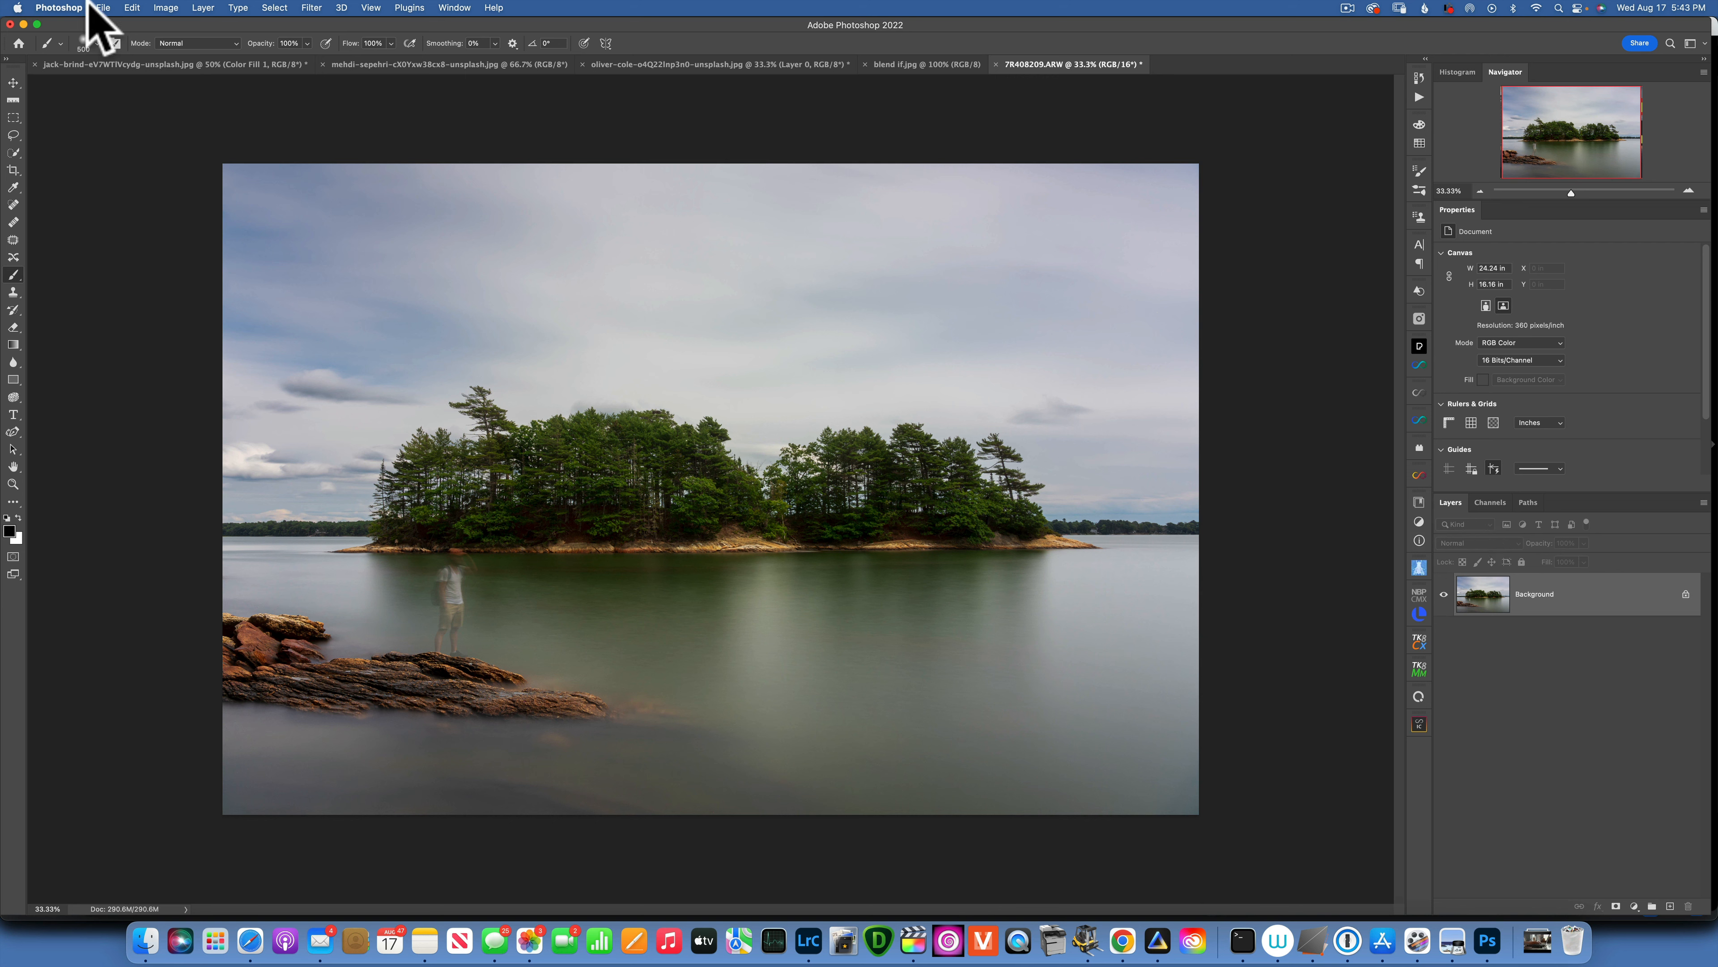
pyautogui.click(102, 6)
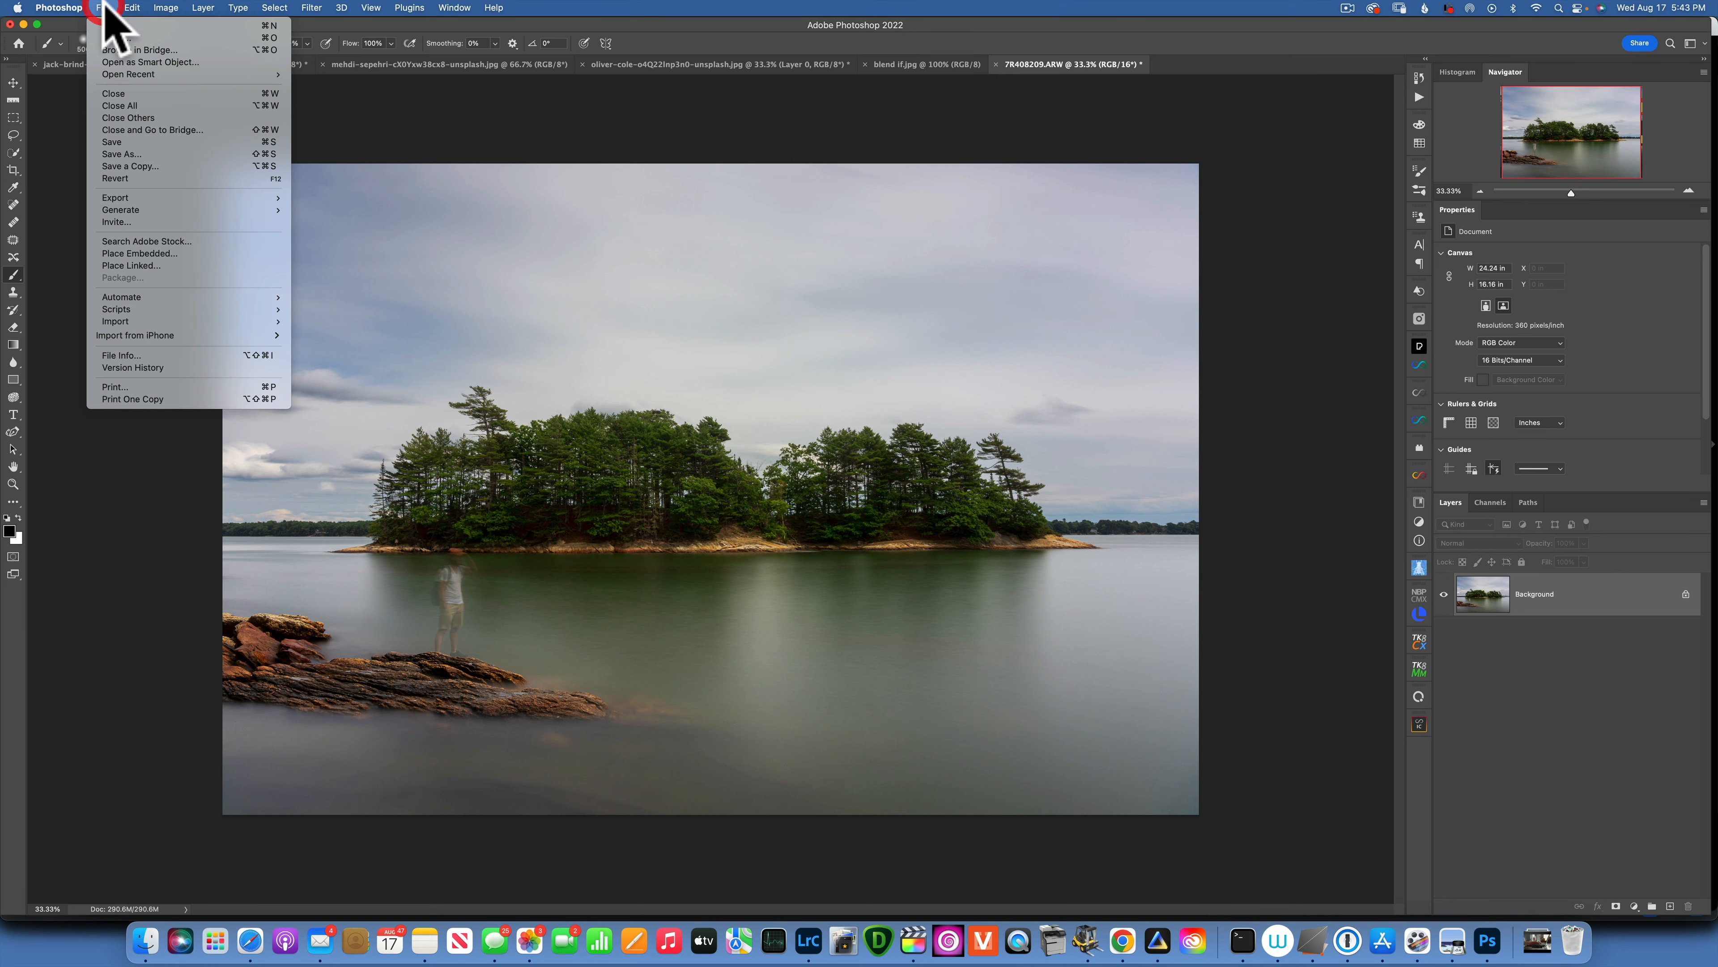
pyautogui.click(146, 92)
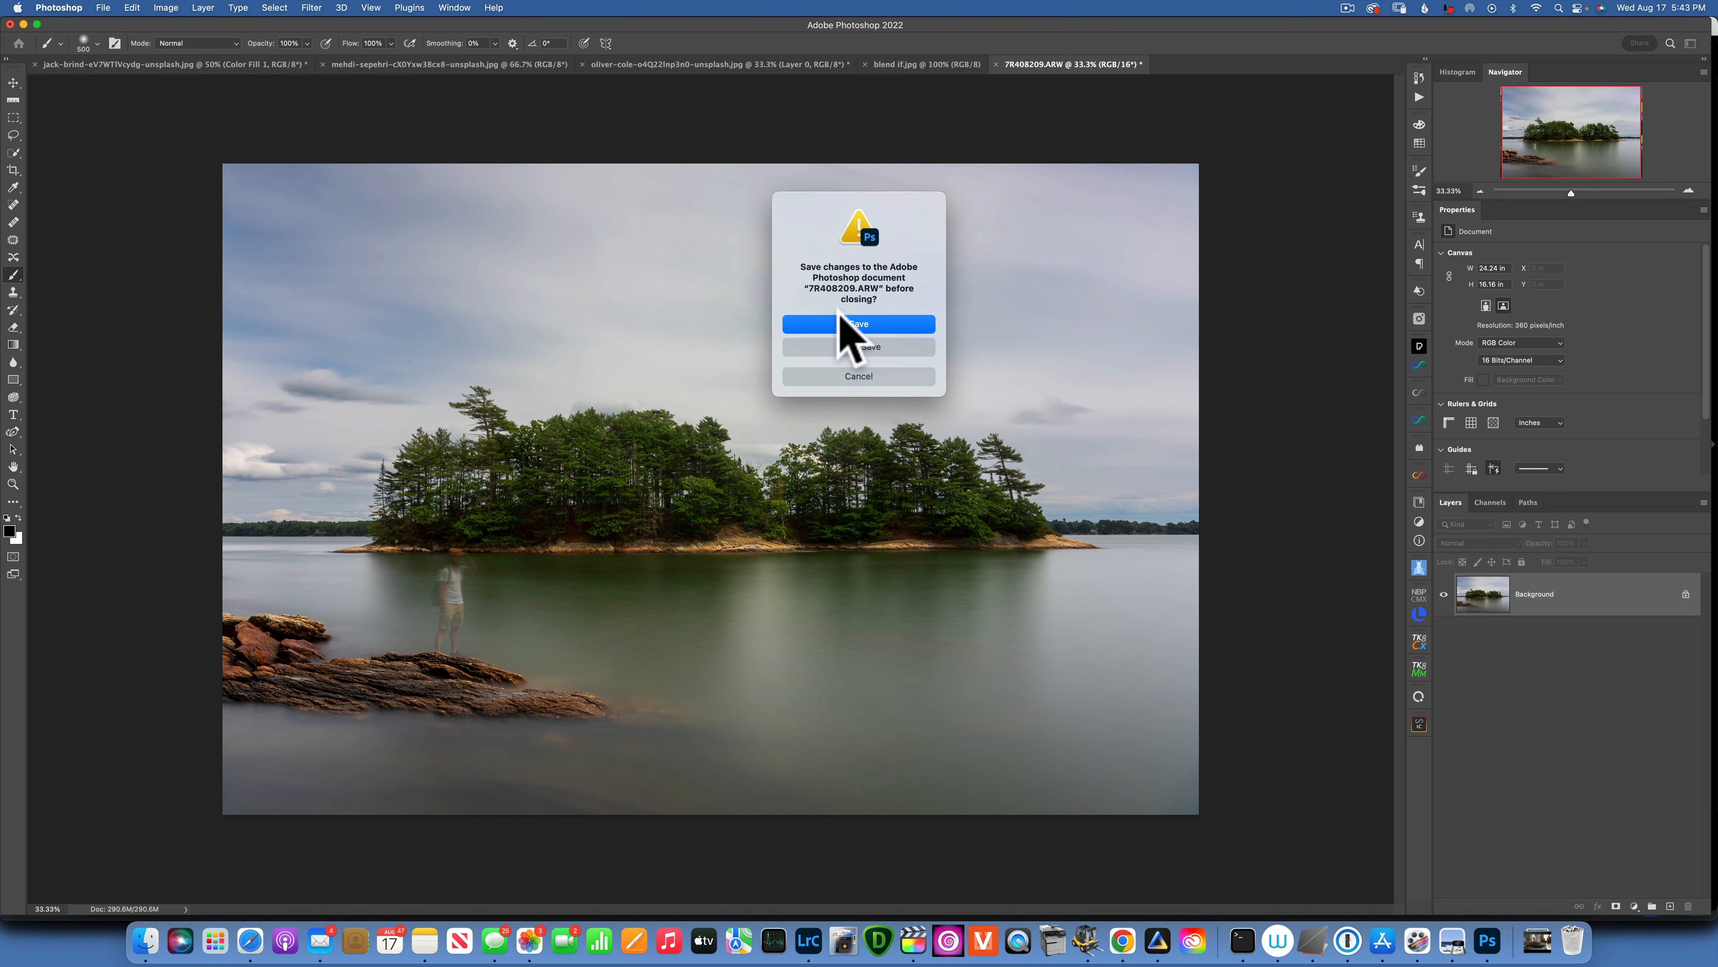
pyautogui.click(880, 325)
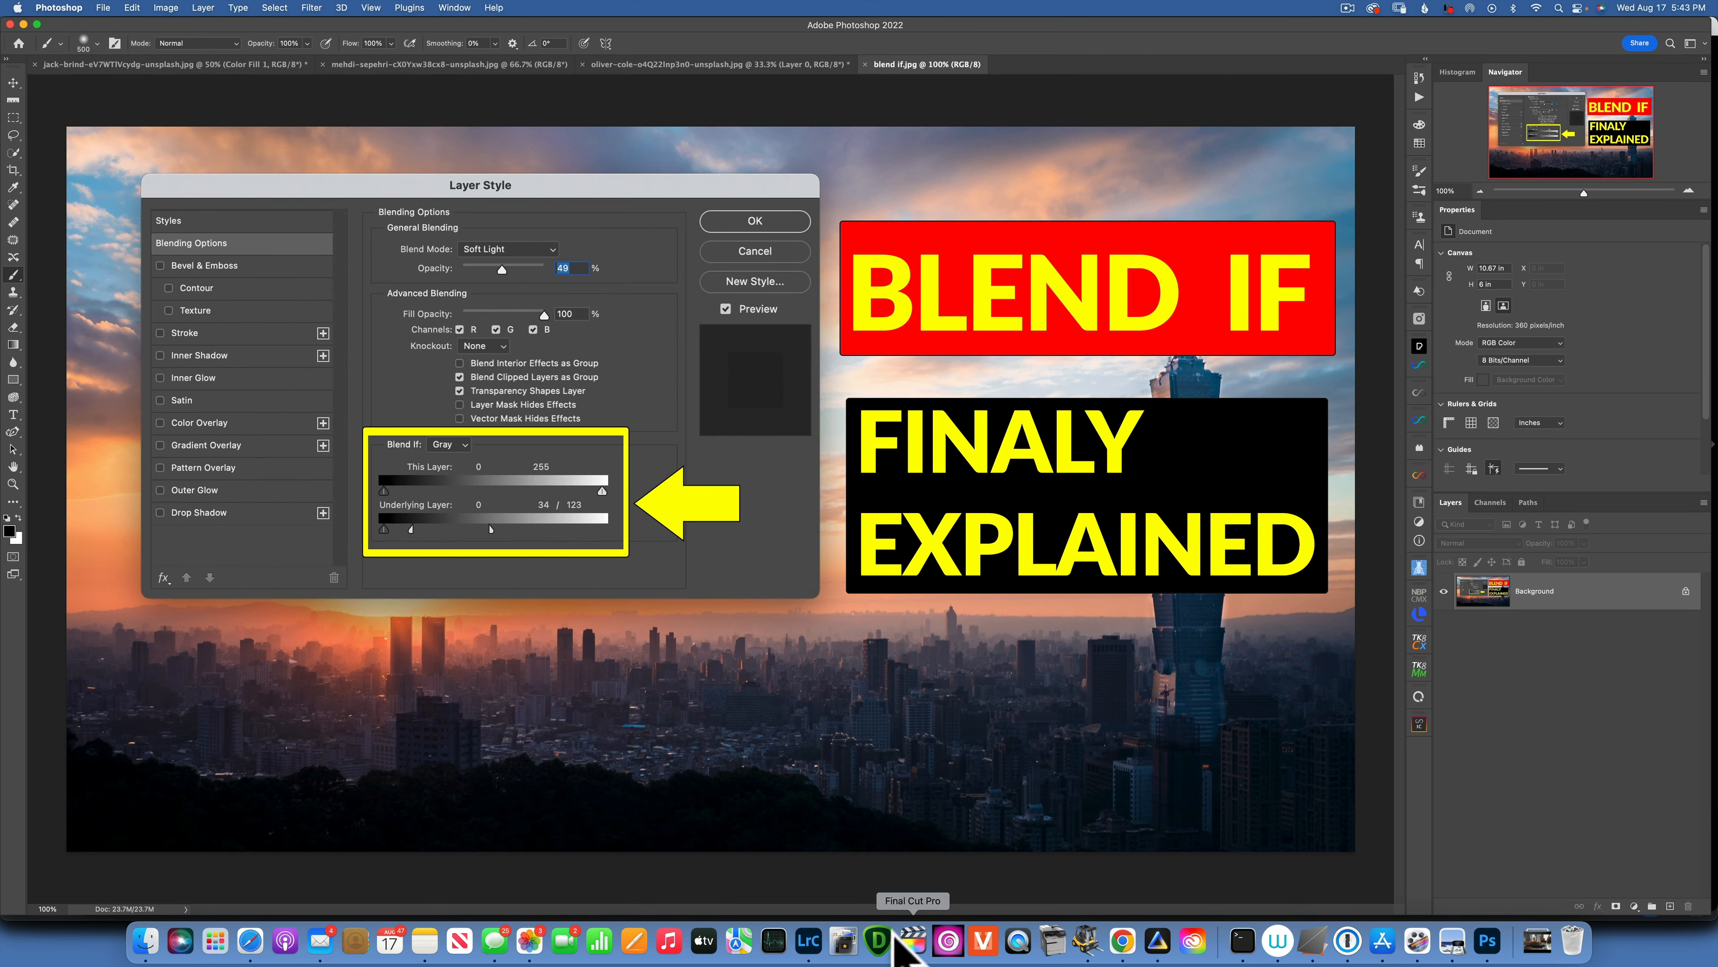
# Switch to Lightroom Classic, reset the Develop edits on the raw photo 7R408209.ARW and compare it with the edited version 7R408209-Edit.tif
pyautogui.click(795, 939)
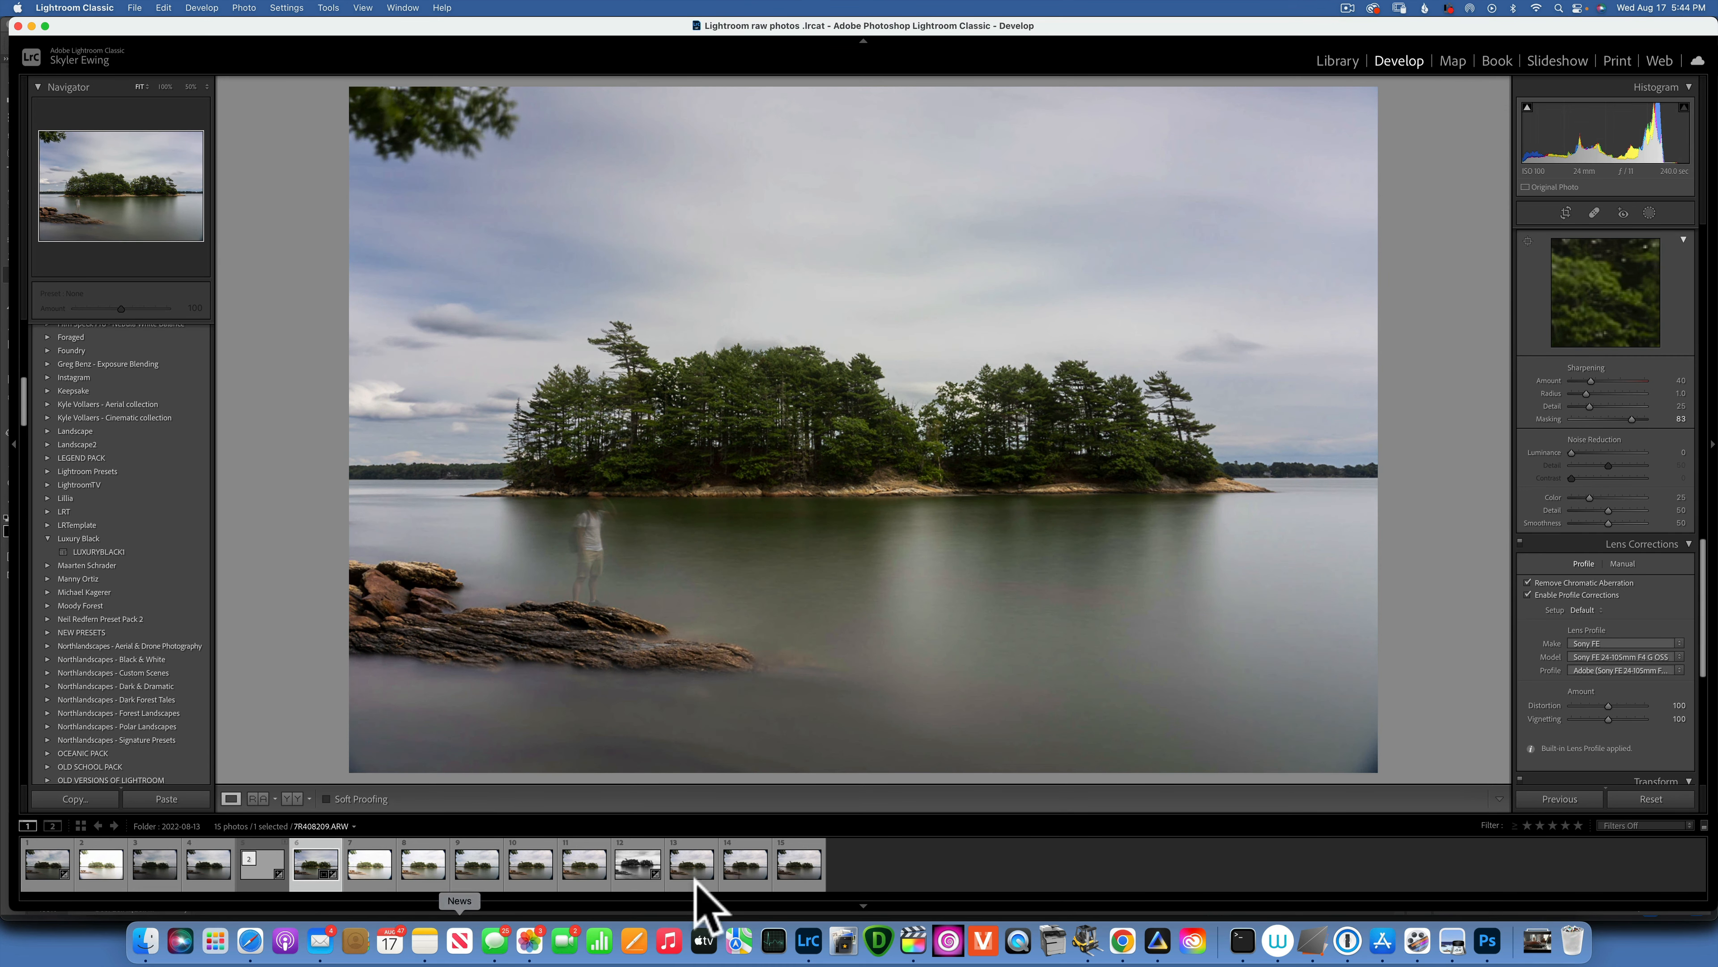
pyautogui.click(1658, 799)
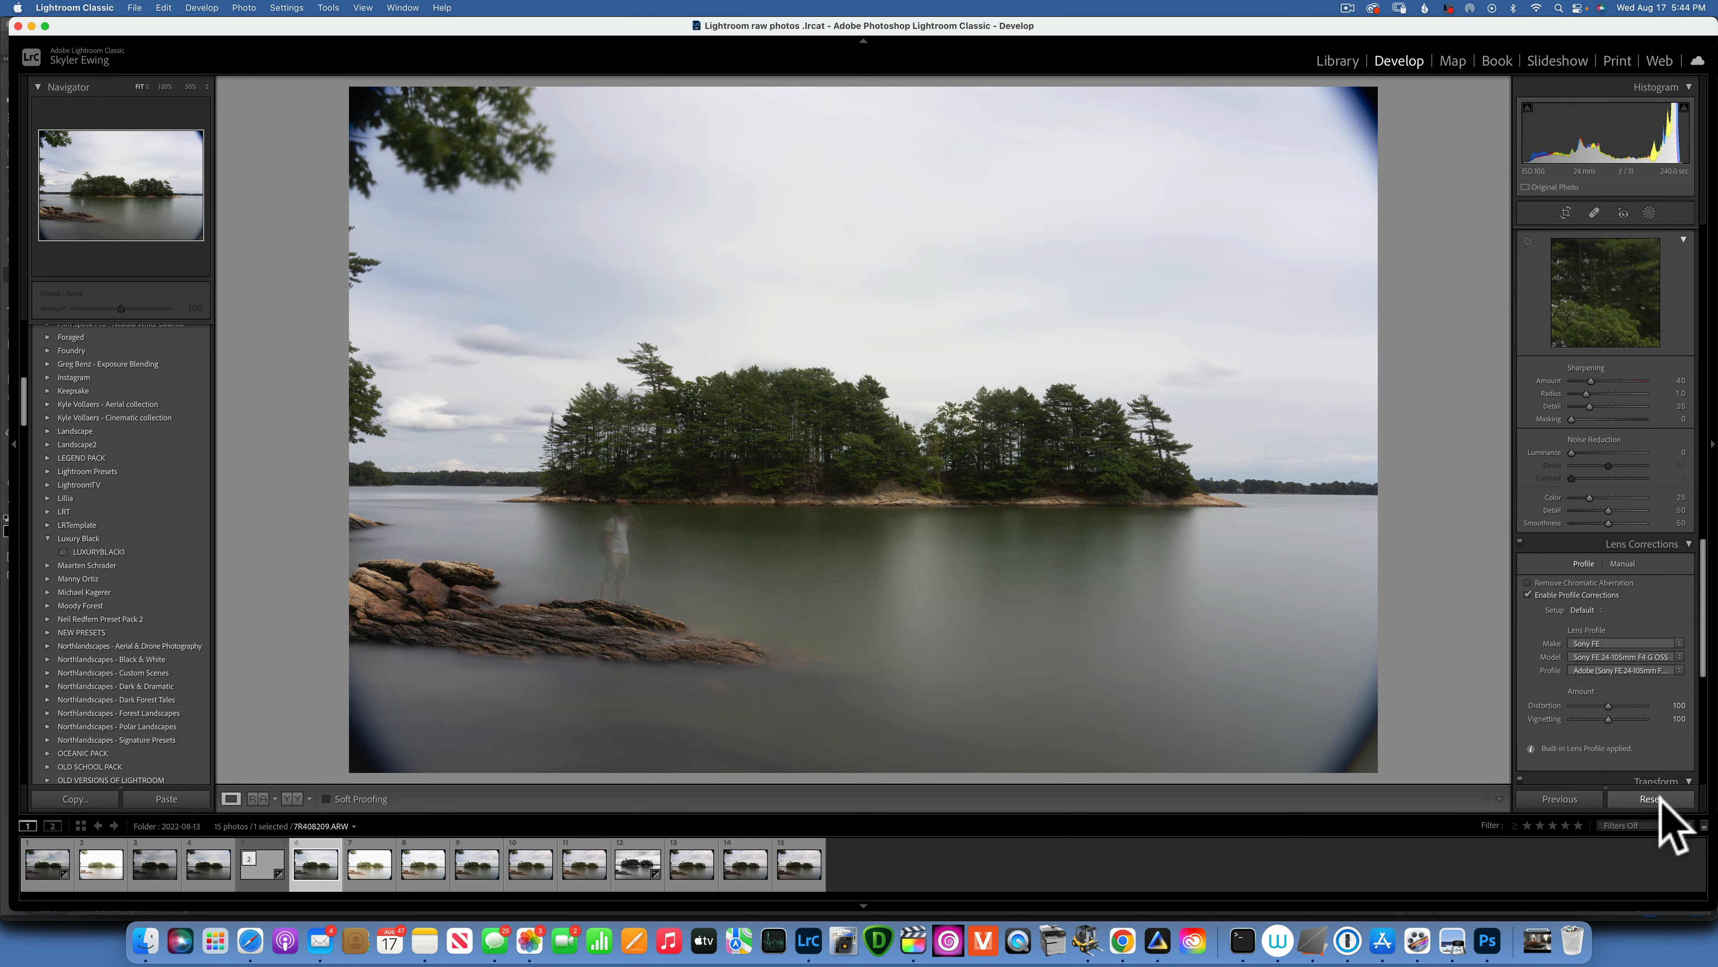
pyautogui.press('Left')
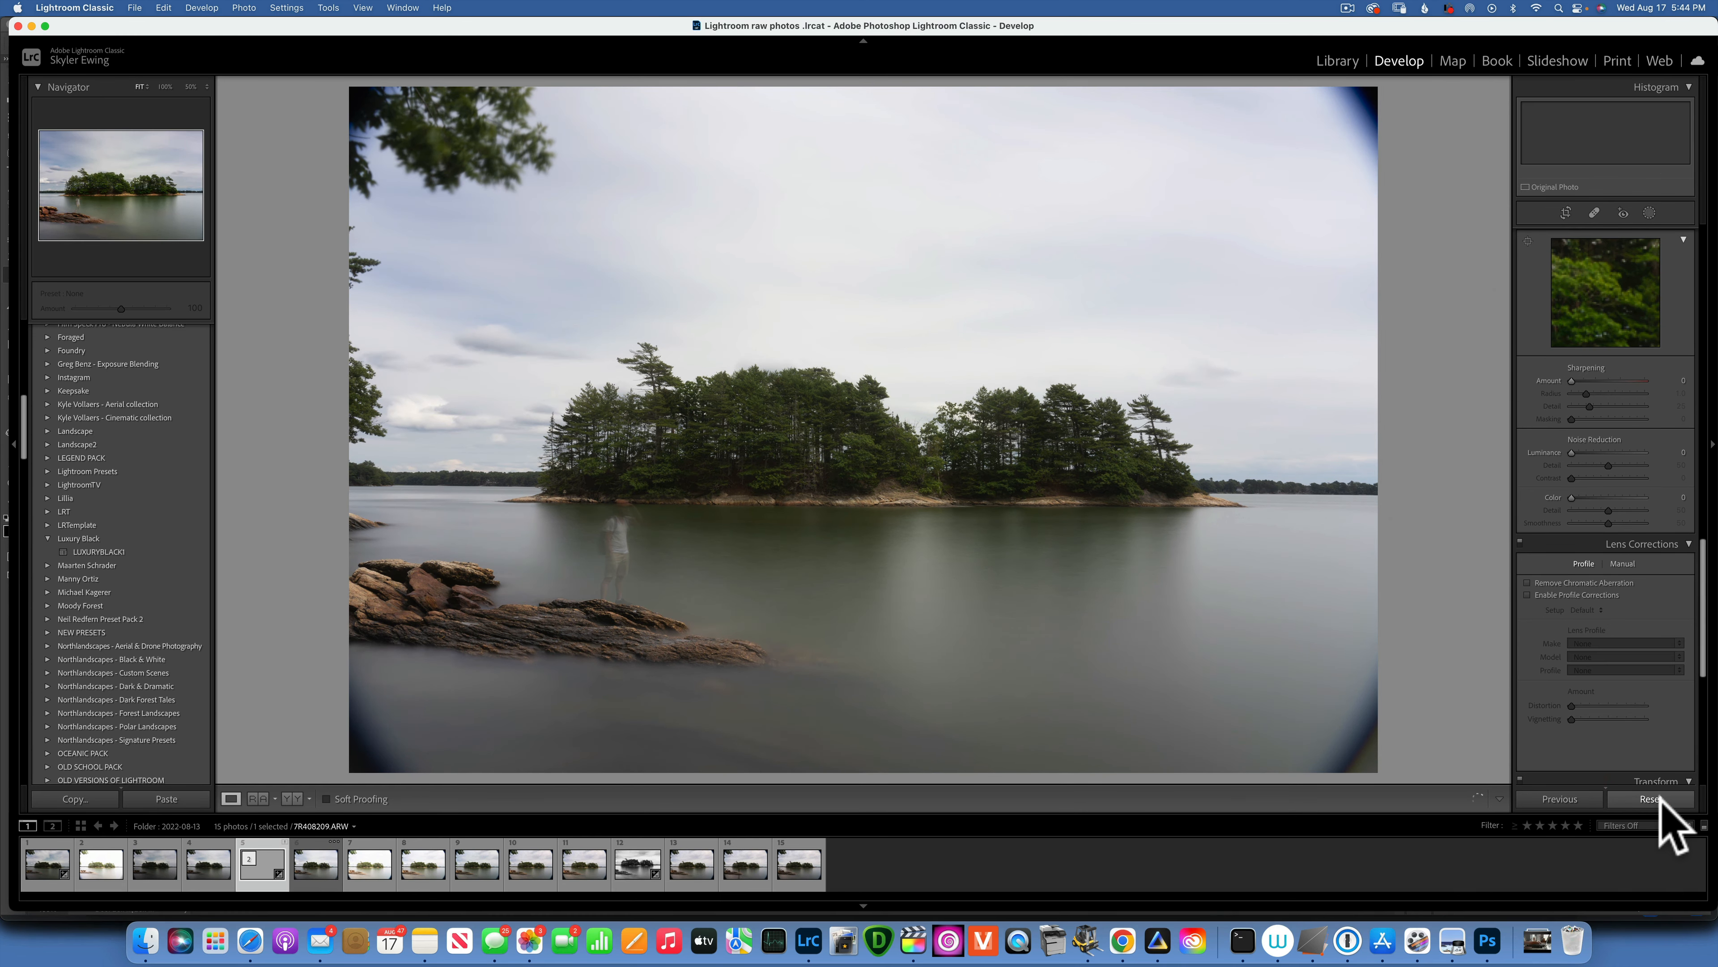
pyautogui.press('Right')
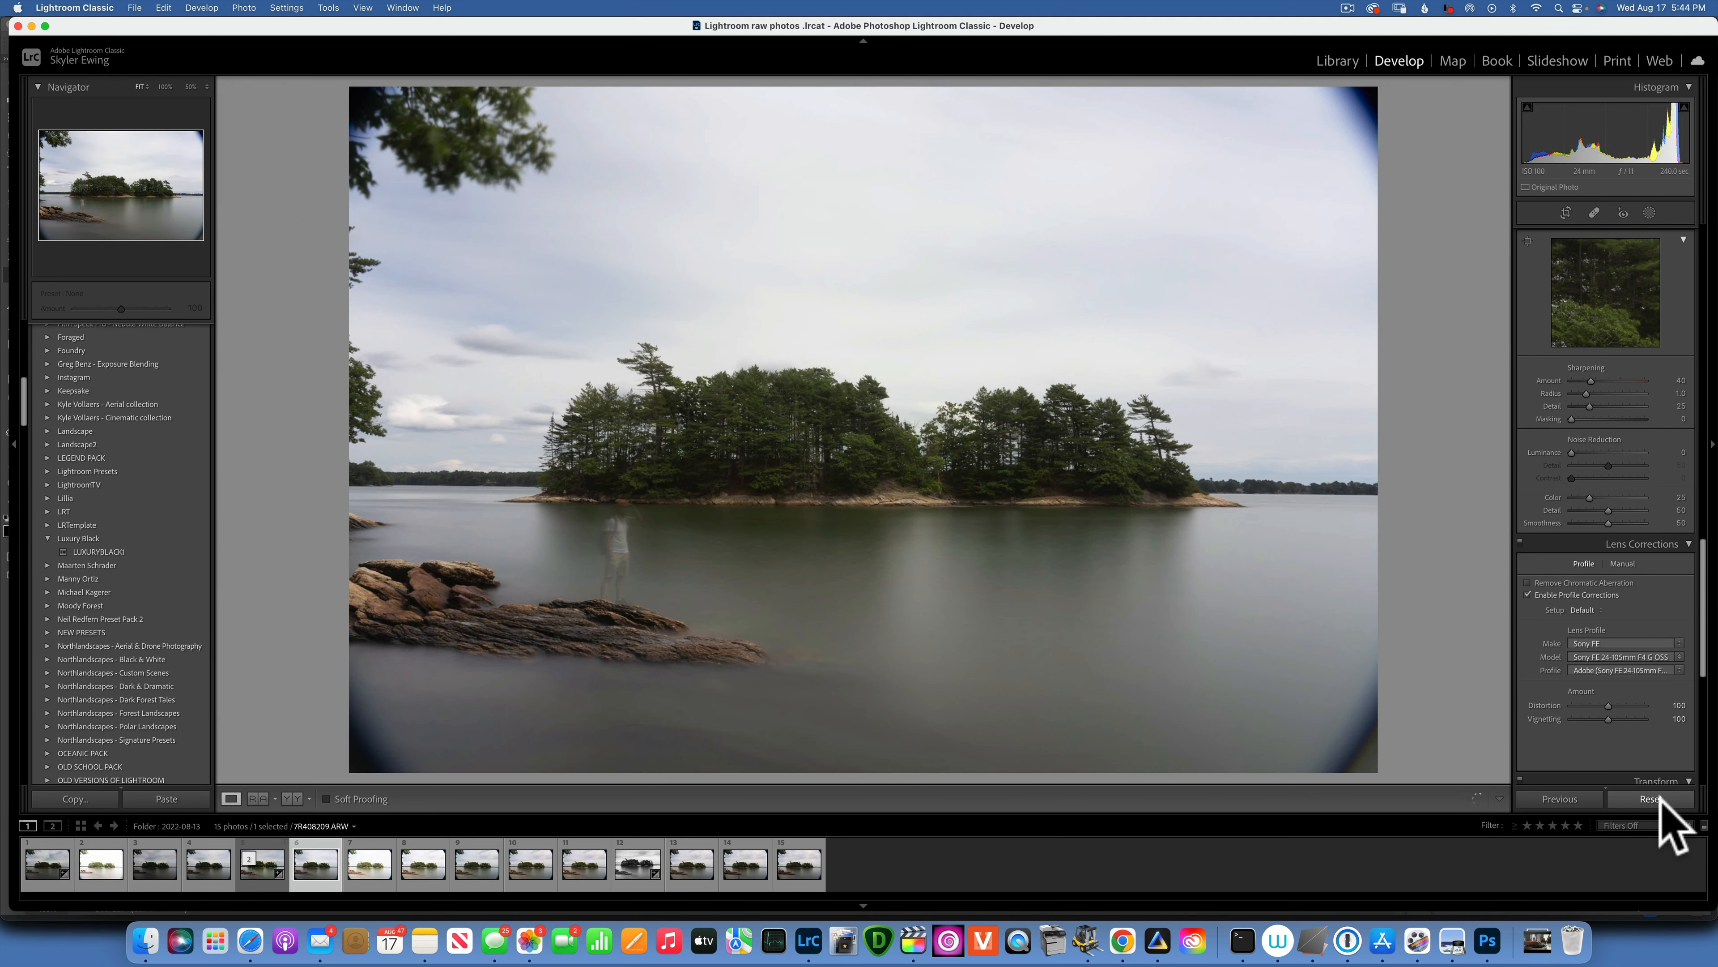
pyautogui.press('Left')
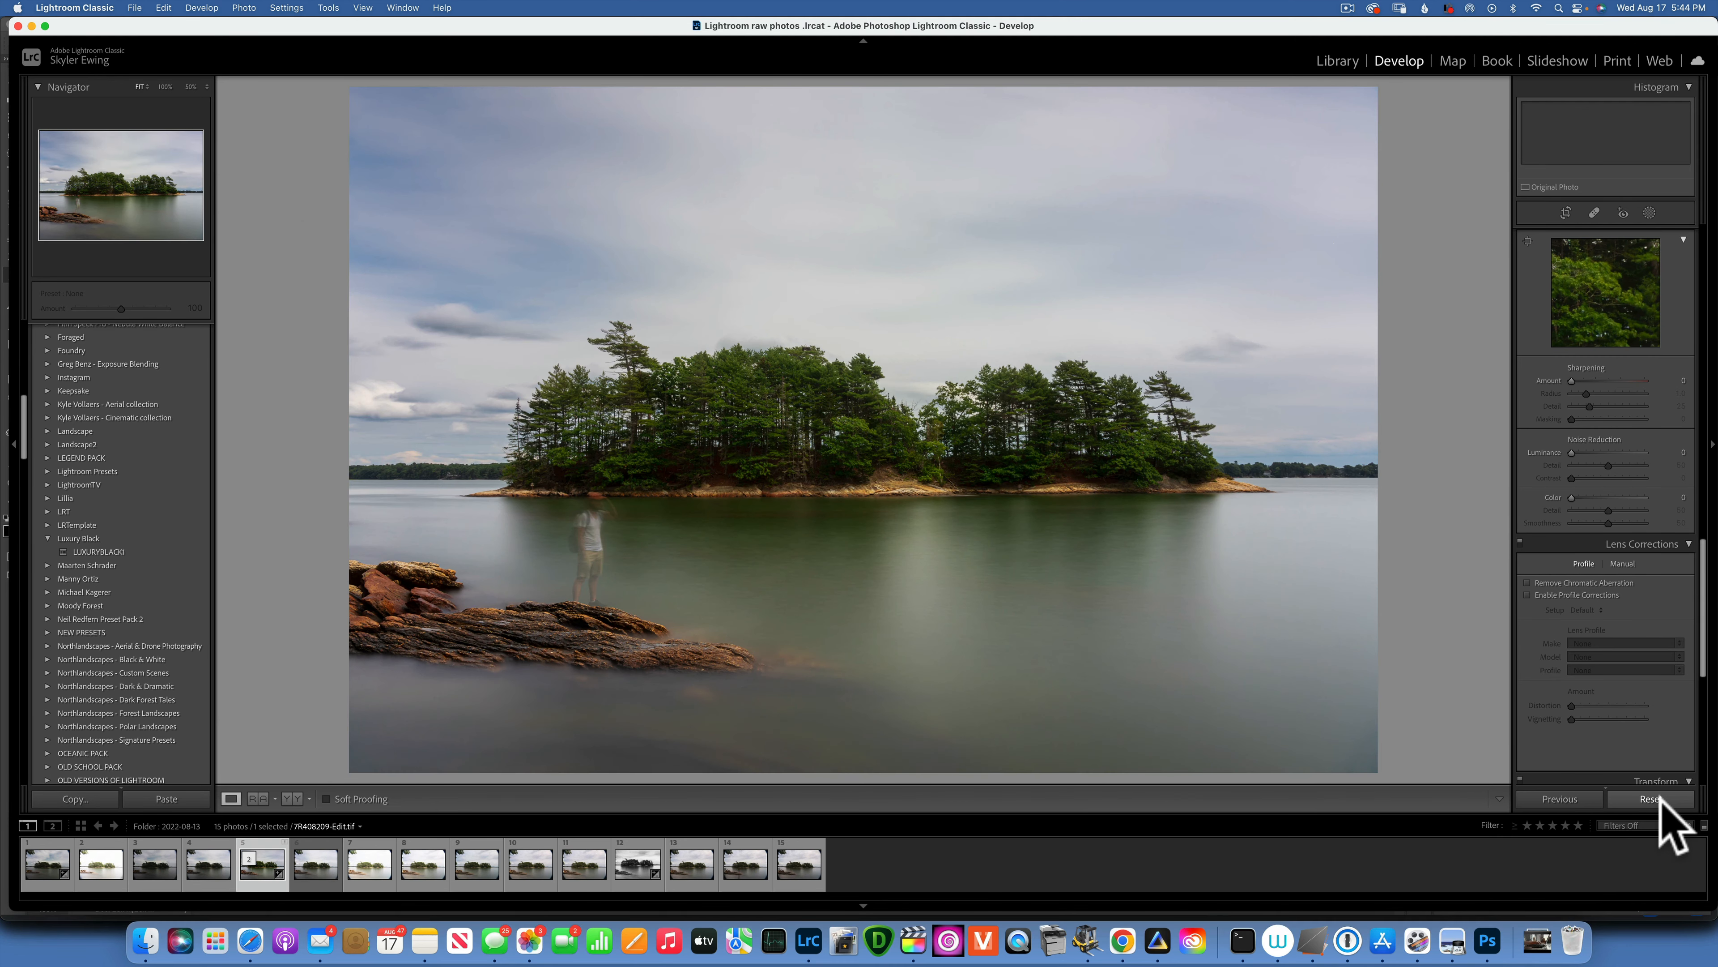